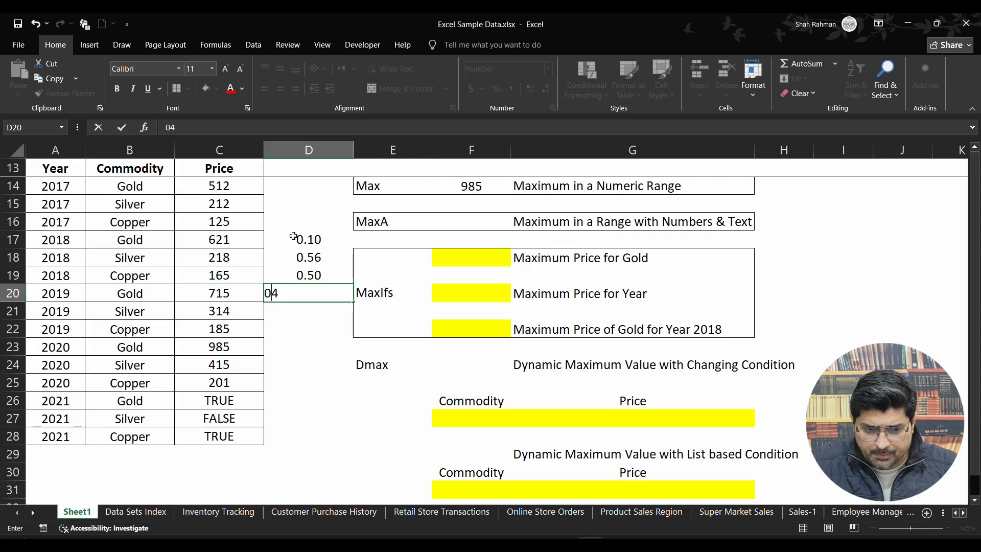
# Enter the sample values 0.52, TRUE and FALSE in cells D20 to D22.
pyautogui.press('BackSpace')
pyautogui.write('.52')
pyautogui.press('Return')
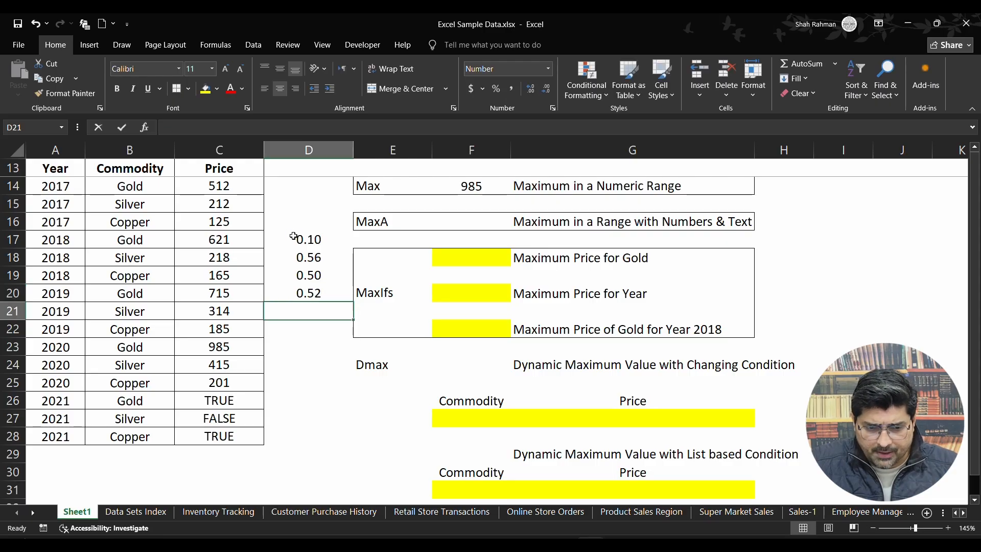
pyautogui.write('true')
pyautogui.press('Return')
pyautogui.write('fal')
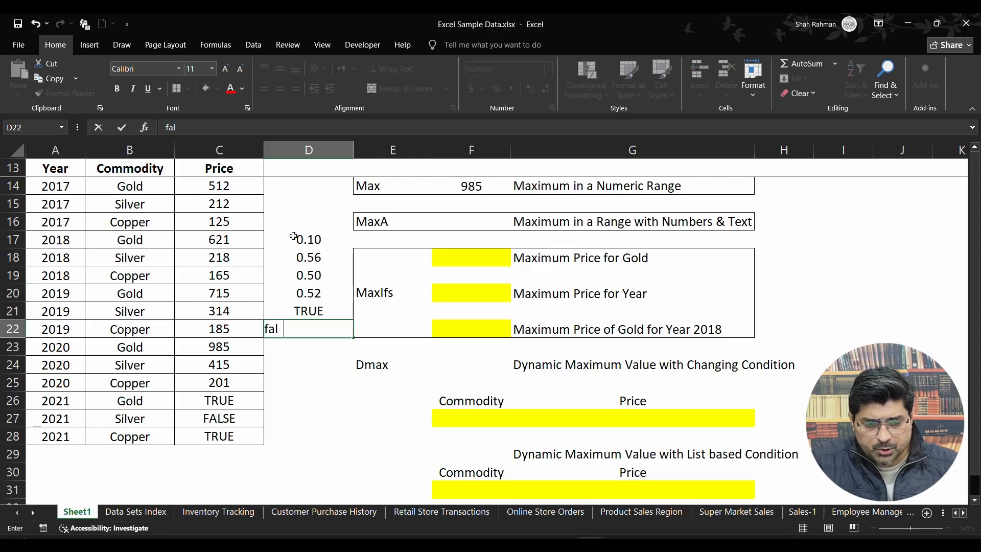
pyautogui.write('se')
pyautogui.press('Return')
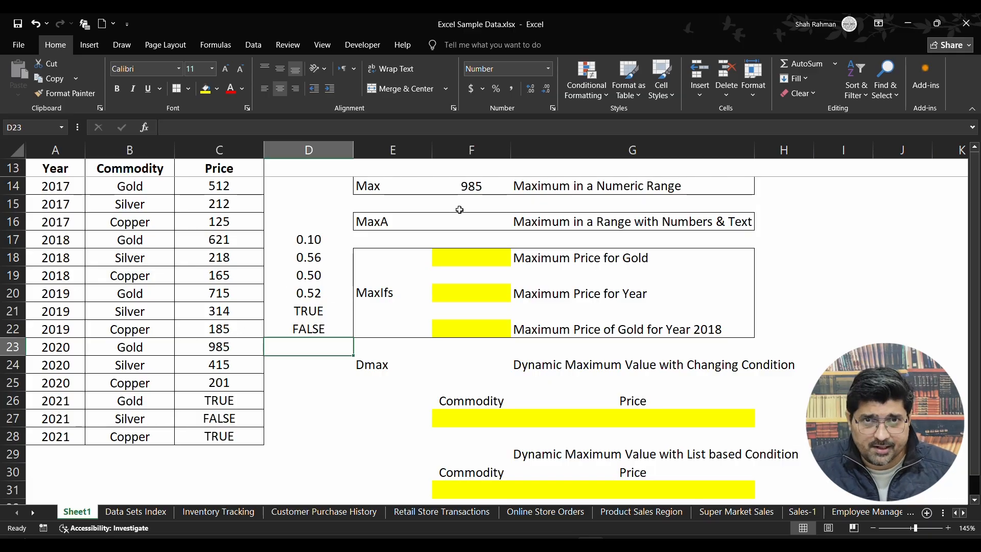
# Enter the formula =MAXA(D17:D22) in cell F16 for the sample numbers and logical values.
pyautogui.doubleClick(474, 218)
pyautogui.write('=')
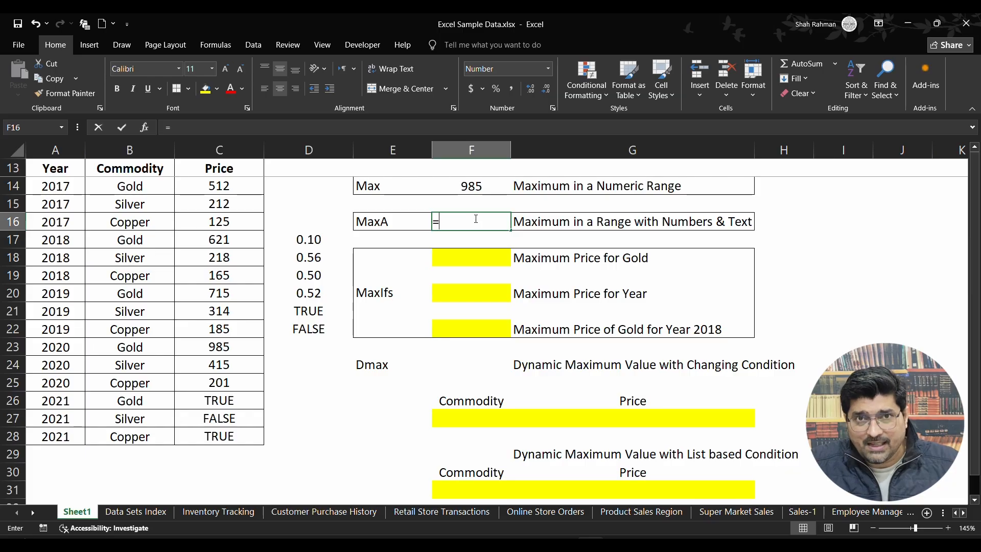
pyautogui.write('maxa)')
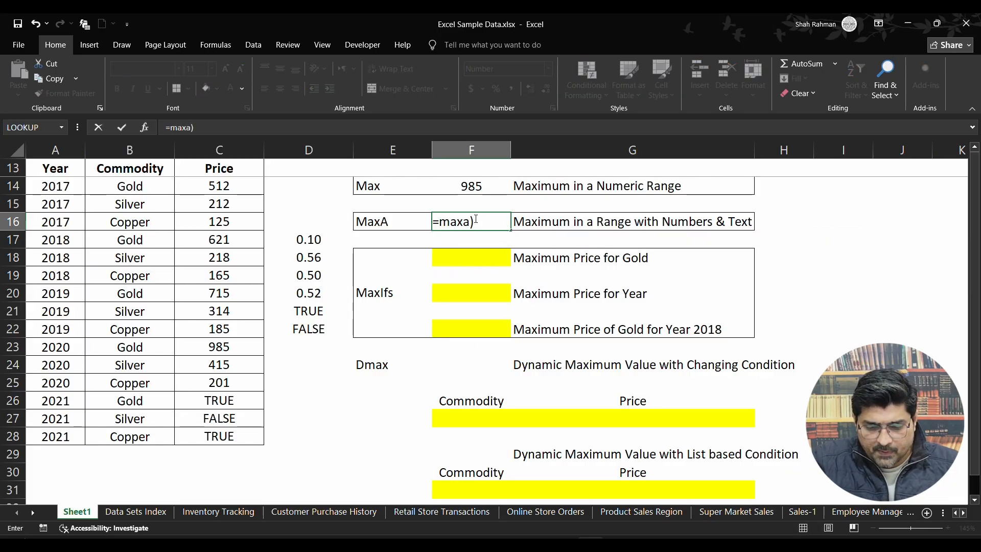
pyautogui.press('BackSpace')
pyautogui.write('(')
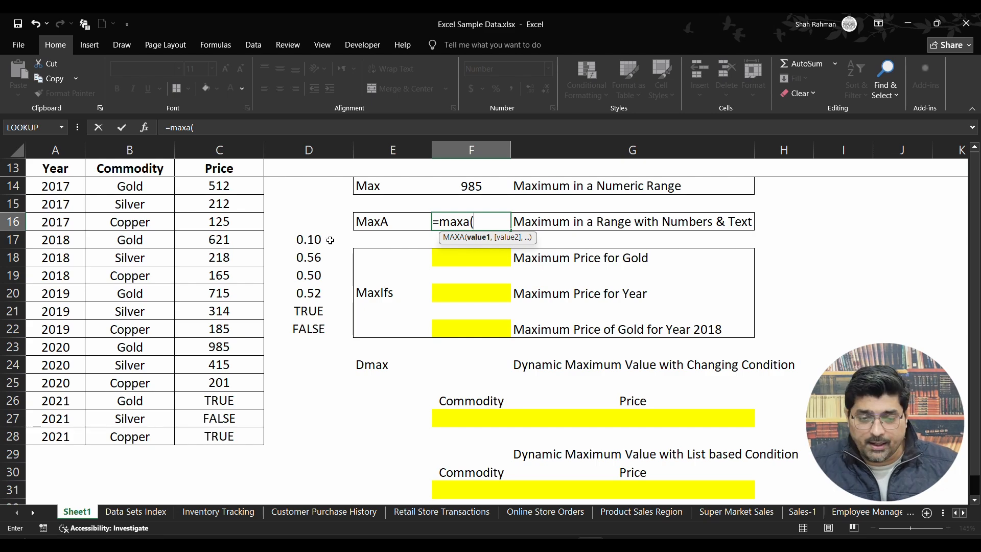
pyautogui.moveTo(322, 240); pyautogui.dragTo(316, 328)
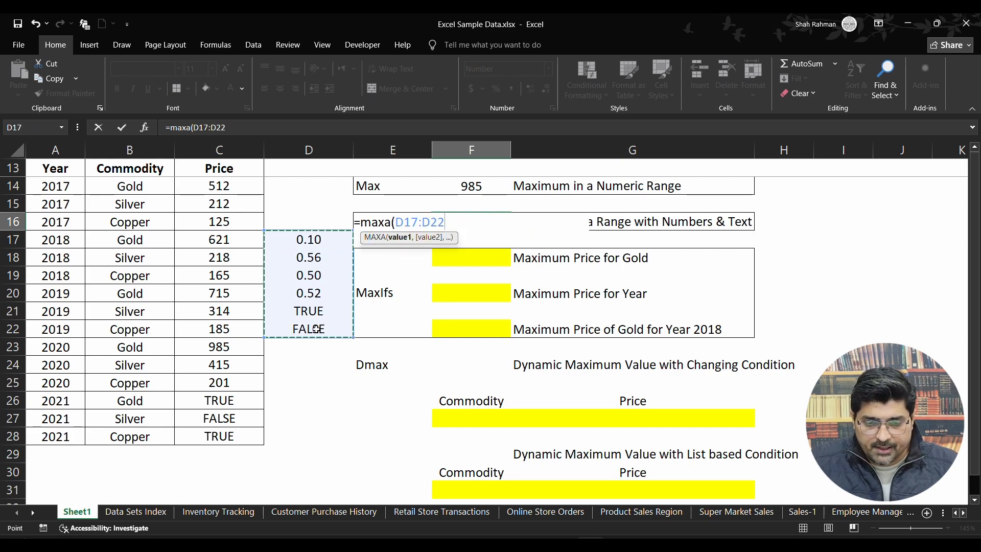
pyautogui.write(')')
pyautogui.click(313, 315)
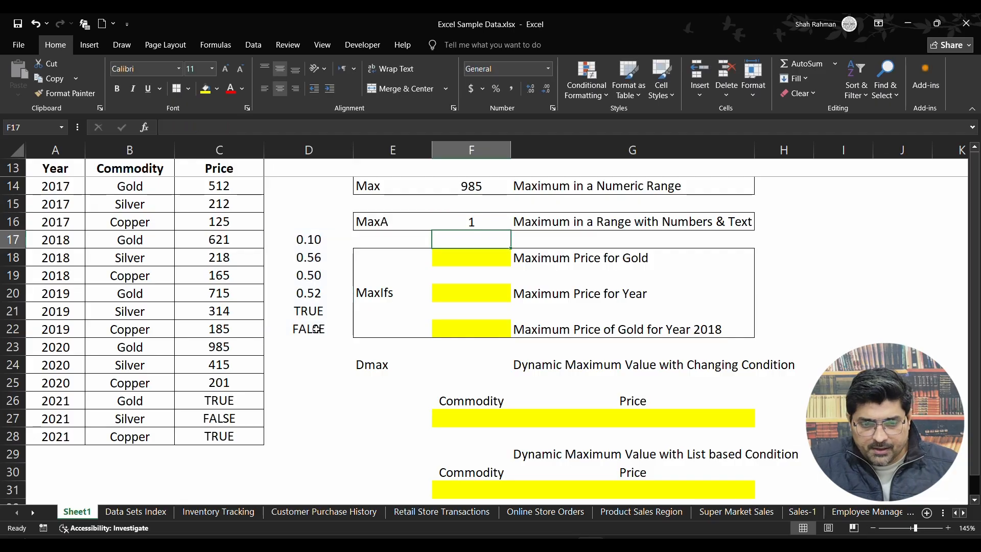
# Compare the MAXA result in F16 with the numbers and logical values in D17:D22.
pyautogui.click(486, 221)
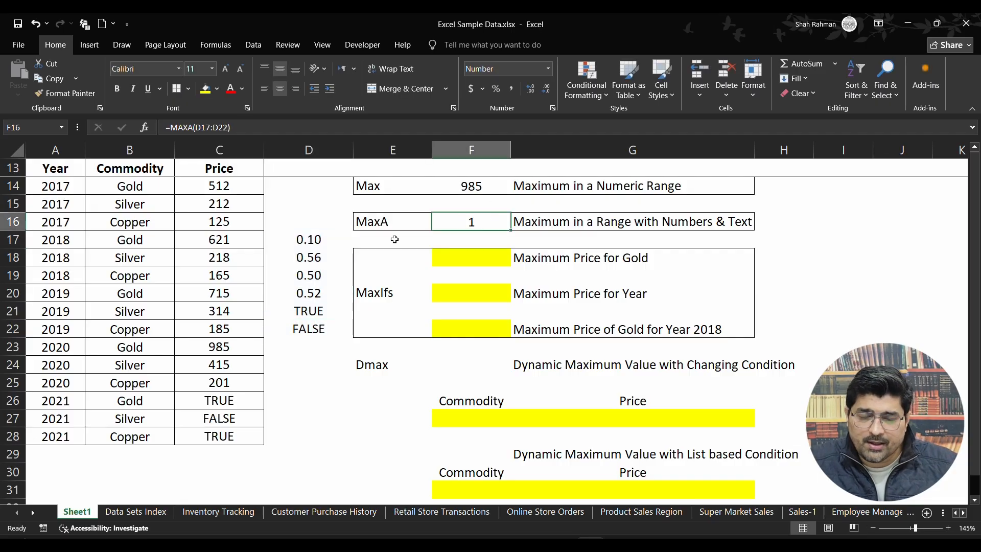
pyautogui.moveTo(317, 239); pyautogui.dragTo(313, 292)
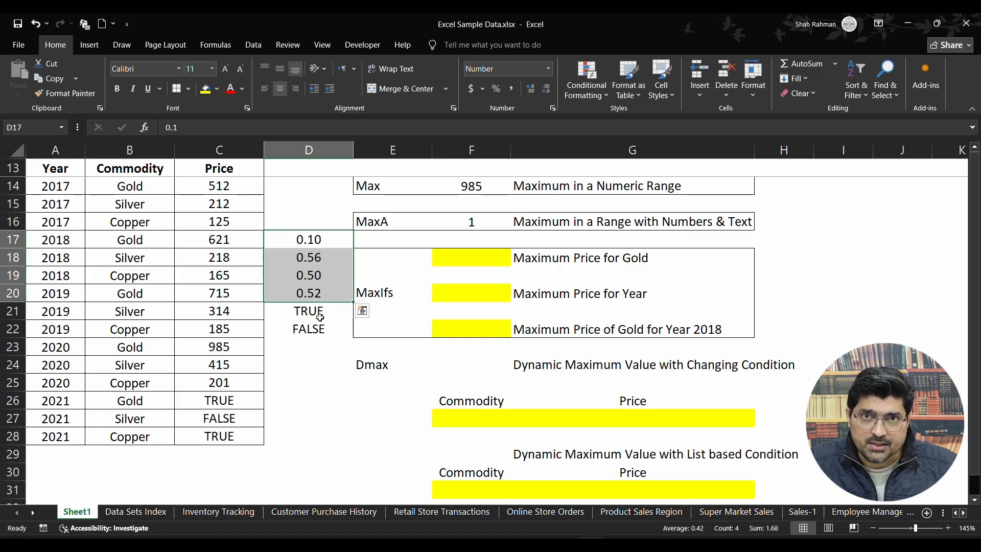
pyautogui.click(321, 313)
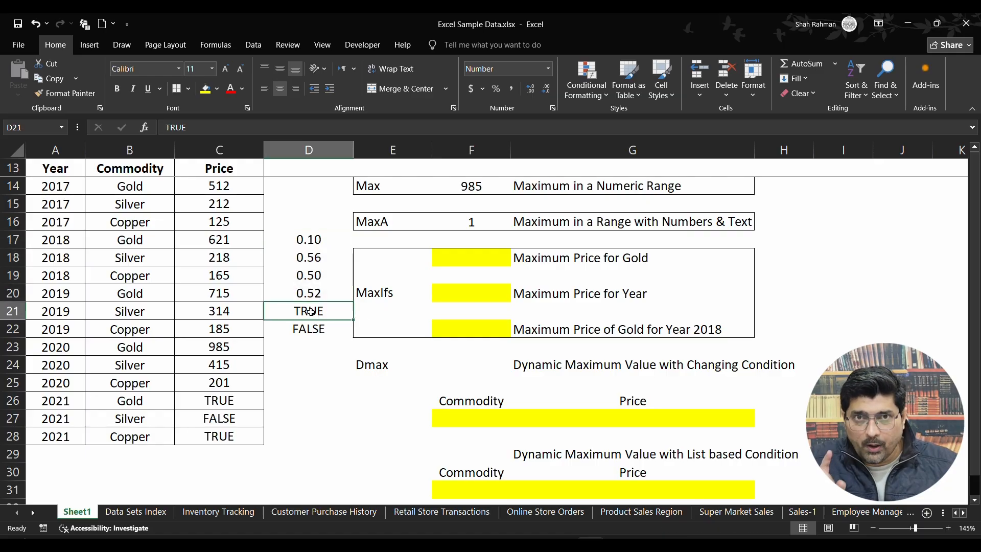
pyautogui.click(314, 329)
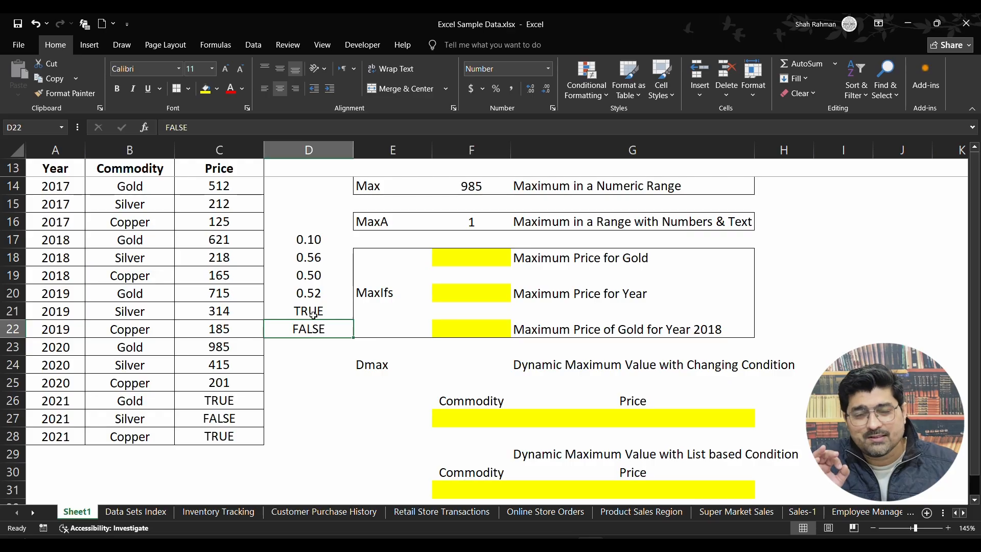
pyautogui.click(487, 222)
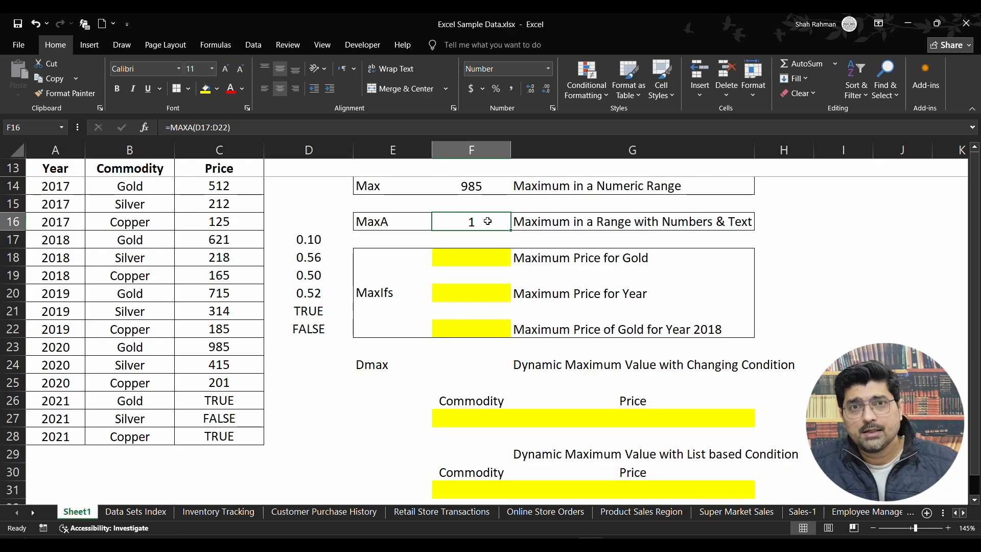
# Clear the sample values from D17:D22.
pyautogui.moveTo(332, 238); pyautogui.dragTo(327, 331)
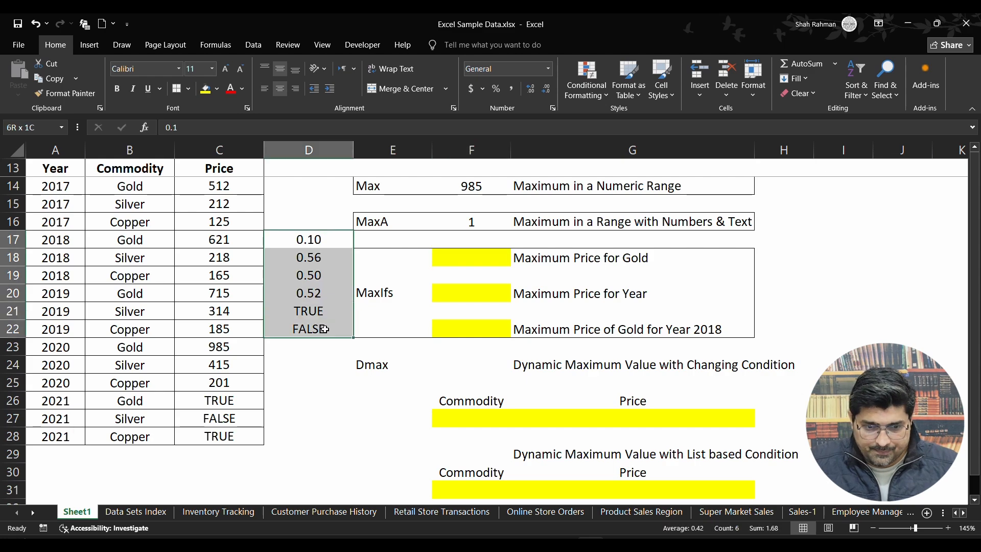
pyautogui.press('Delete')
# Replace the formula in F16 with =MAXA(C14:C28) to cover the whole Price column.
pyautogui.click(490, 222)
pyautogui.doubleClick(491, 222)
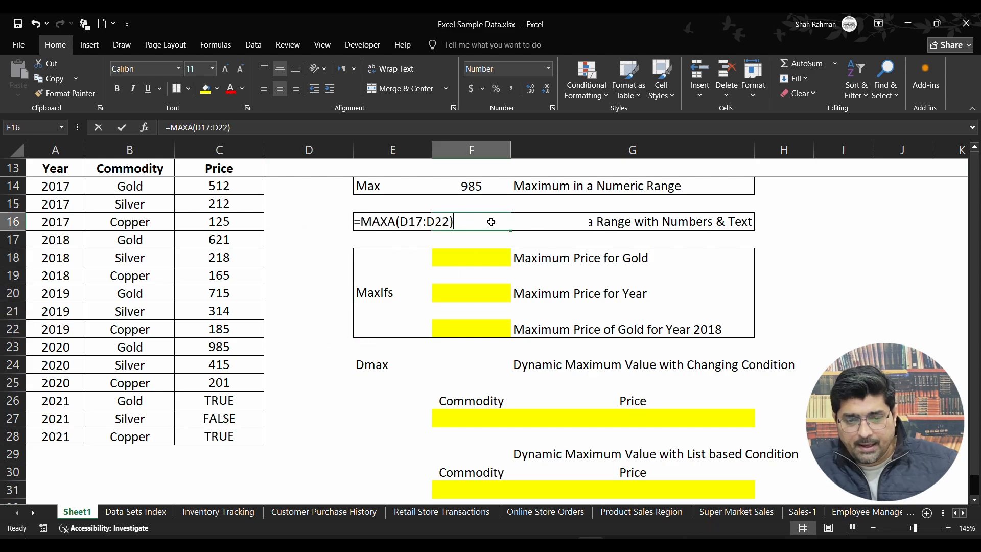
pyautogui.press('BackSpace')
pyautogui.press('BackSpace')
pyautogui.press('BackSpace')
pyautogui.press('BackSpace')
pyautogui.press('BackSpace')
pyautogui.press('BackSpace')
pyautogui.press('BackSpace')
pyautogui.press('BackSpace')
pyautogui.press('BackSpace')
pyautogui.press('BackSpace')
pyautogui.press('BackSpace')
pyautogui.press('BackSpace')
pyautogui.press('BackSpace')
pyautogui.press('BackSpace')
pyautogui.write('=max')
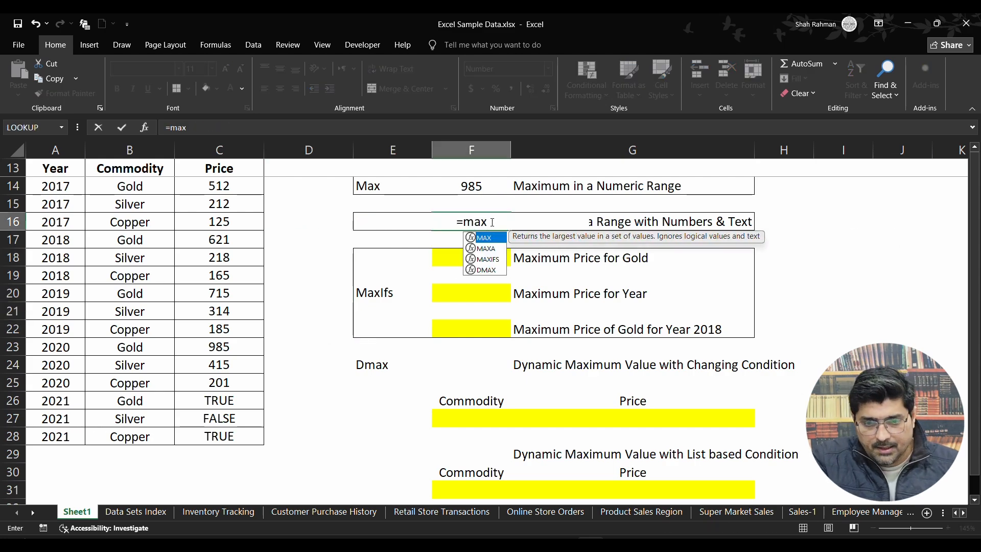
pyautogui.write('a(')
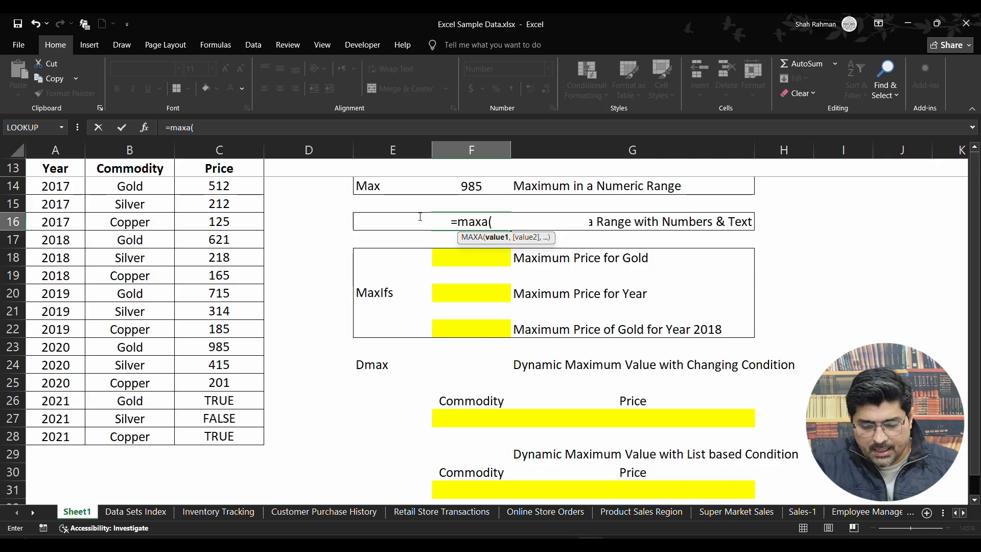
pyautogui.moveTo(215, 181); pyautogui.dragTo(221, 435)
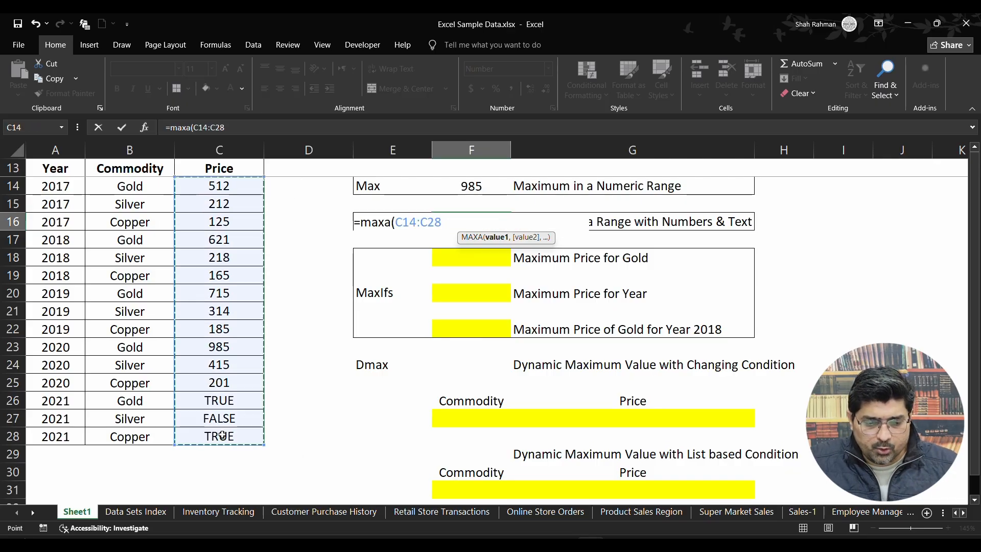
pyautogui.write(')')
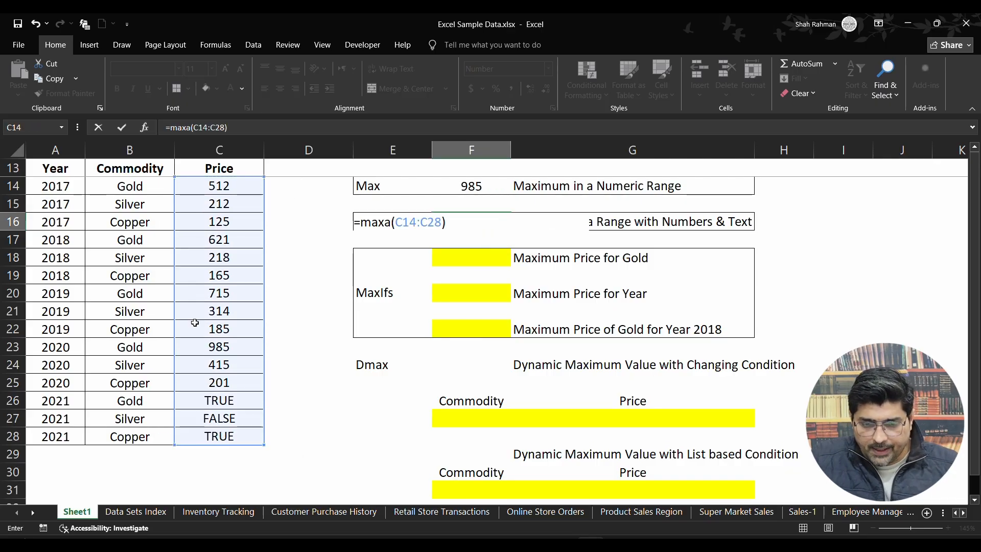
pyautogui.press('Return')
pyautogui.click(490, 220)
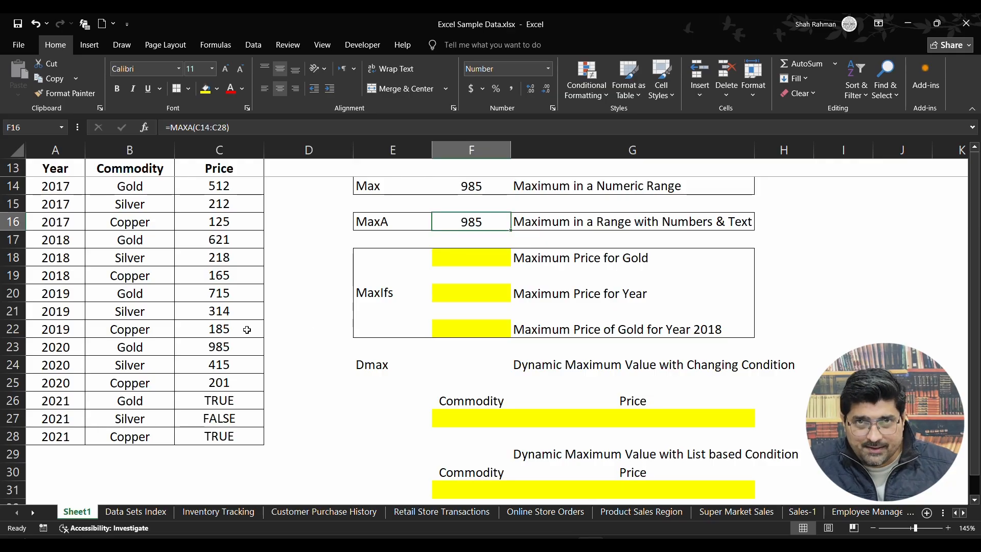
# Examine the numeric and logical Price entries, and review the table's Year, Commodity and Price columns.
pyautogui.click(238, 347)
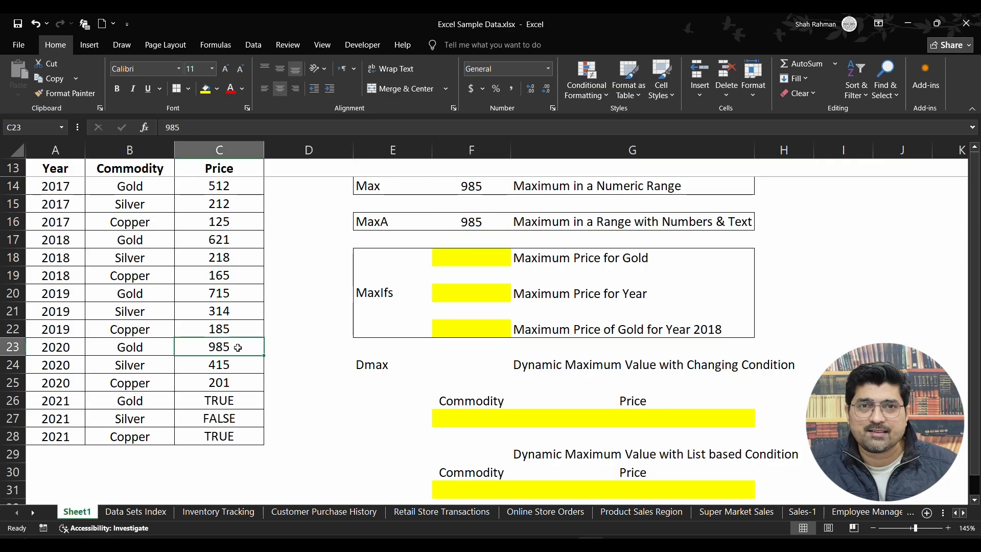
pyautogui.click(238, 419)
pyautogui.click(239, 432)
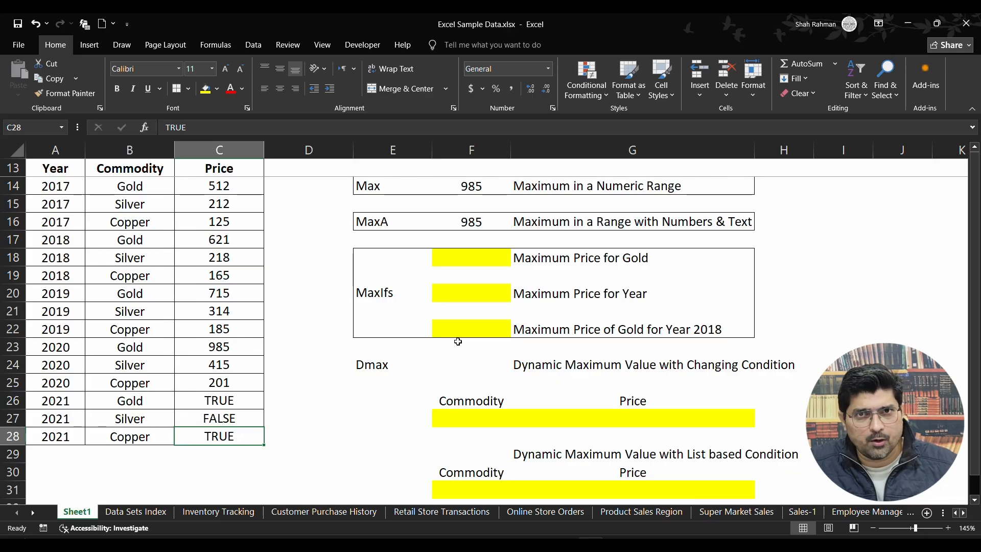
pyautogui.click(496, 256)
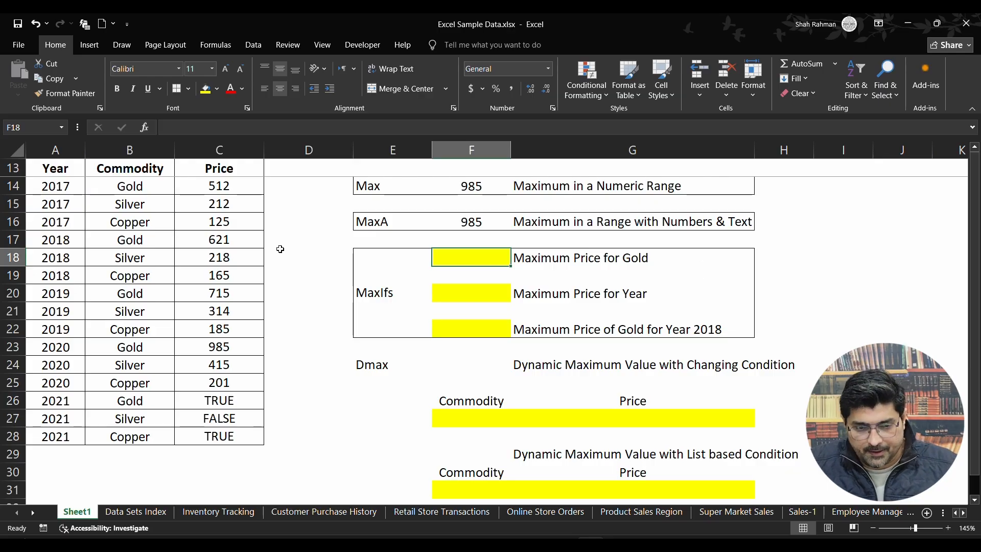
pyautogui.moveTo(56, 169)
pyautogui.mouseDown()
pyautogui.moveTo(235, 251)
pyautogui.moveTo(240, 436)
pyautogui.mouseUp()
pyautogui.click(61, 148)
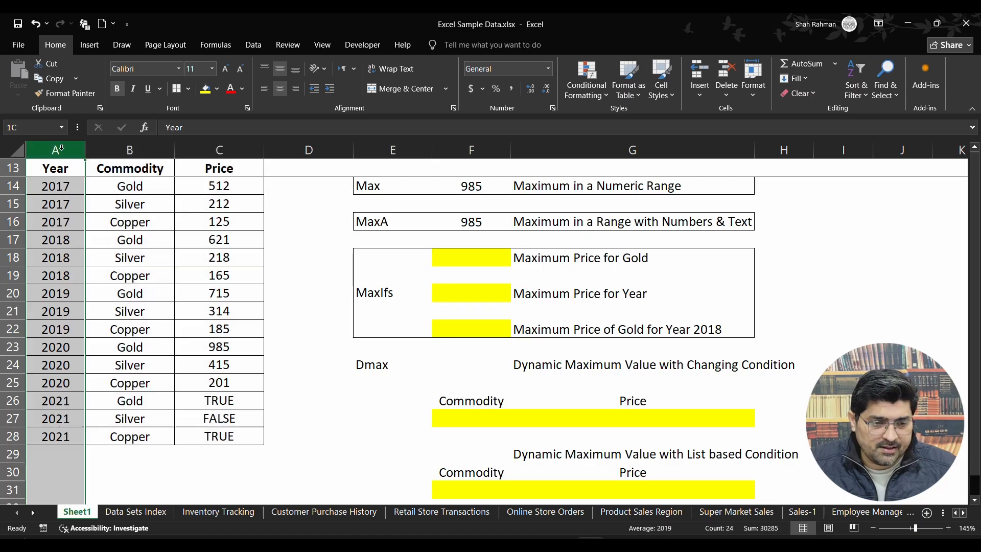
pyautogui.moveTo(60, 186); pyautogui.dragTo(60, 435)
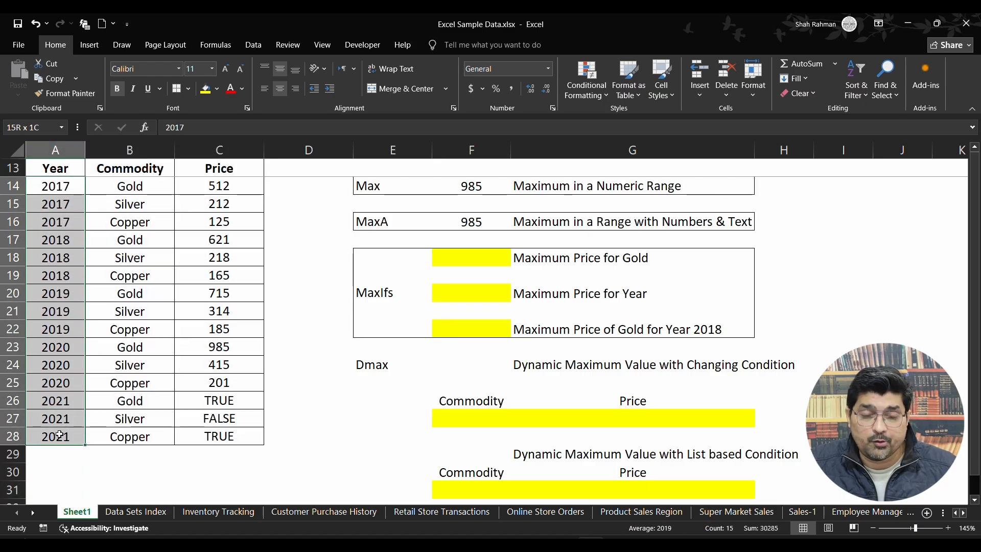
pyautogui.click(148, 169)
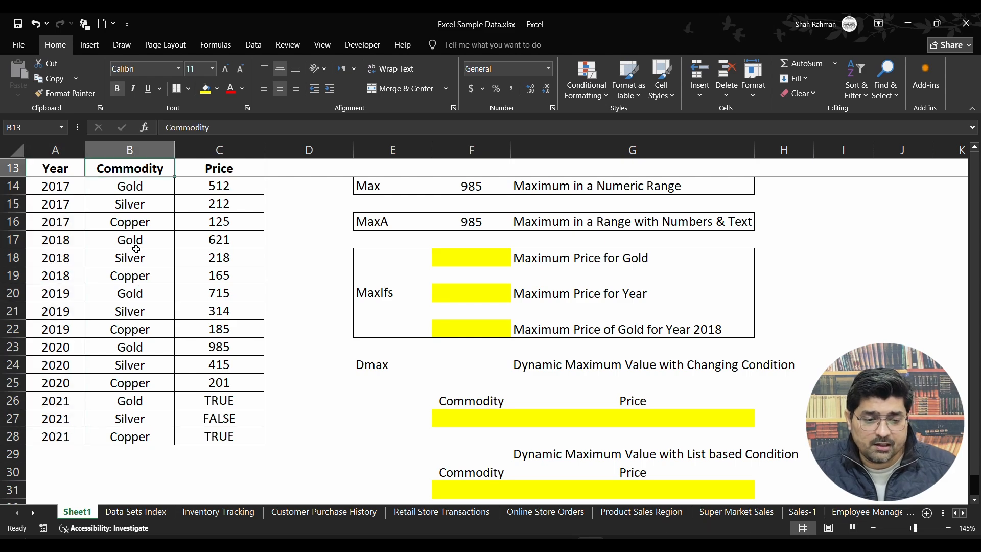
pyautogui.moveTo(234, 167); pyautogui.dragTo(226, 434)
pyautogui.moveTo(132, 186); pyautogui.dragTo(141, 393)
pyautogui.moveTo(241, 188); pyautogui.dragTo(221, 381)
# Clear the contents of the three 2021 rows in A26:C28.
pyautogui.moveTo(55, 400); pyautogui.dragTo(254, 447)
pyautogui.press('Delete')
pyautogui.click(252, 328)
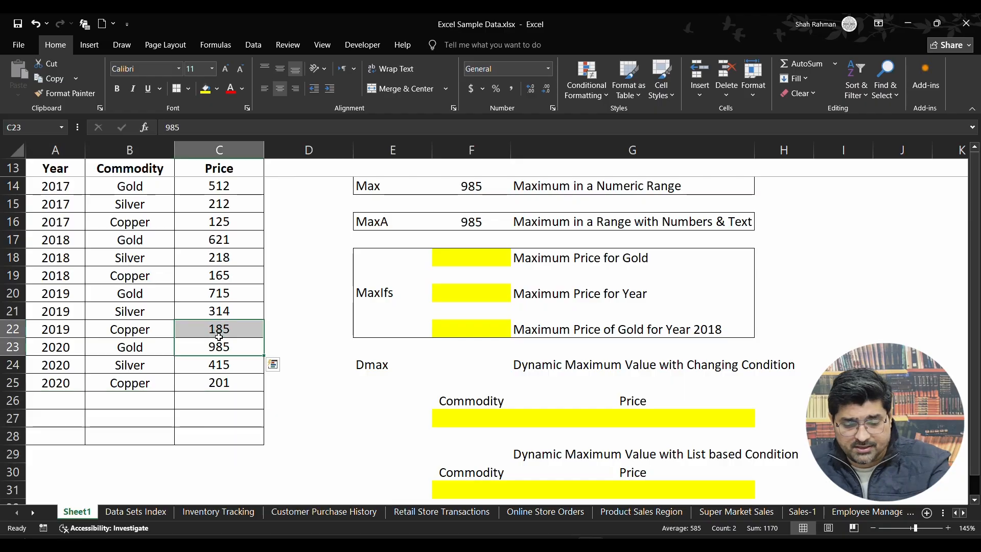
# Enter =MAXIFS(C14:C25,B14:B25,"Gold") in F18 for the maximum Gold price.
pyautogui.click(490, 258)
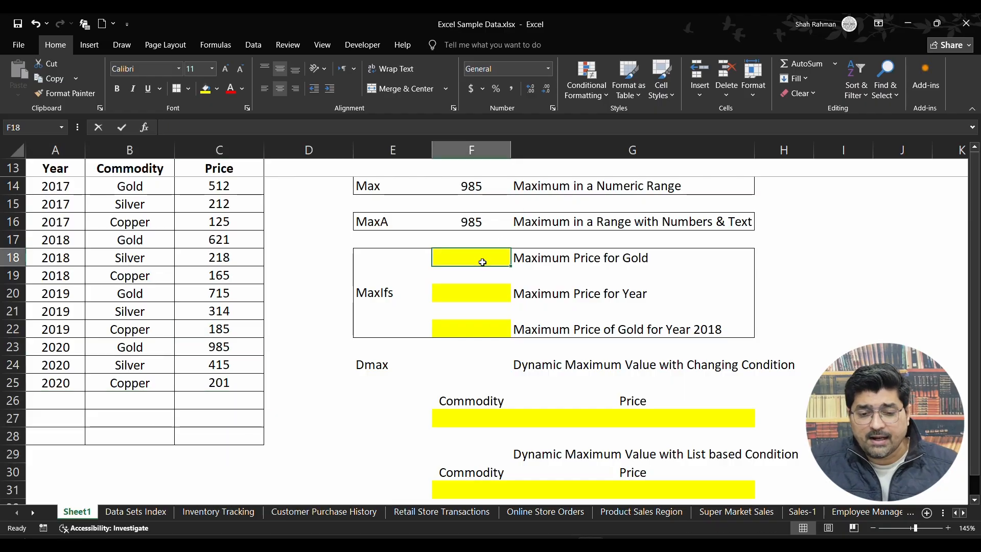
pyautogui.write('=')
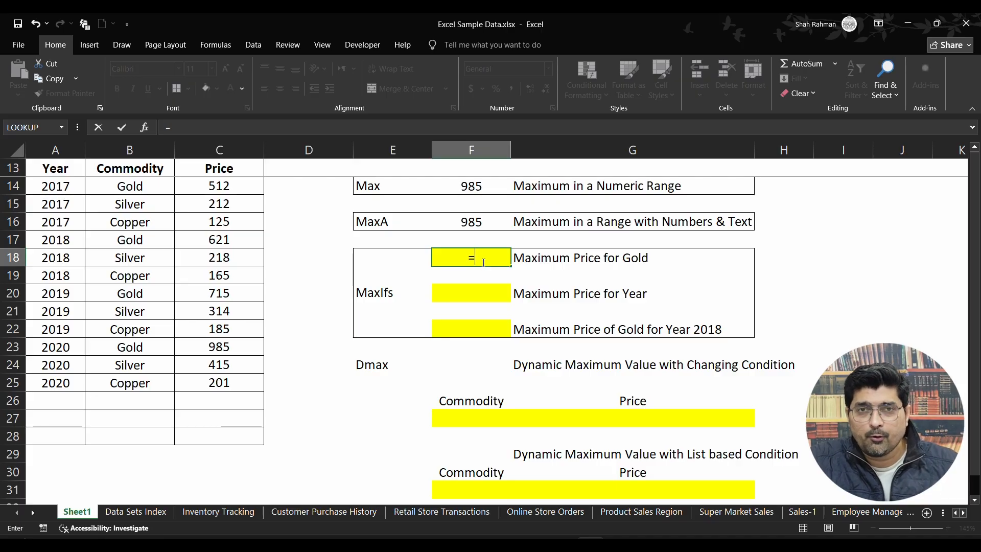
pyautogui.write('ma')
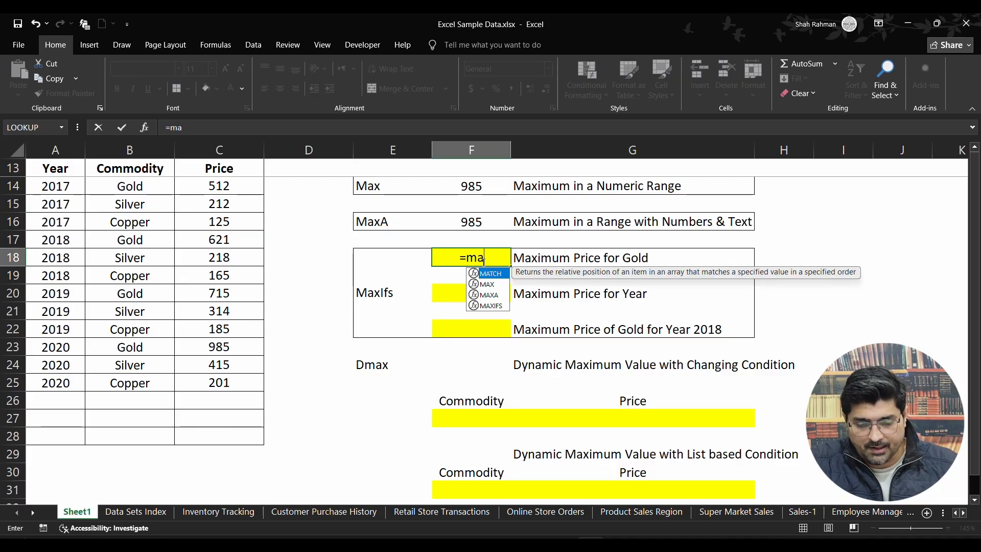
pyautogui.write('xifs(')
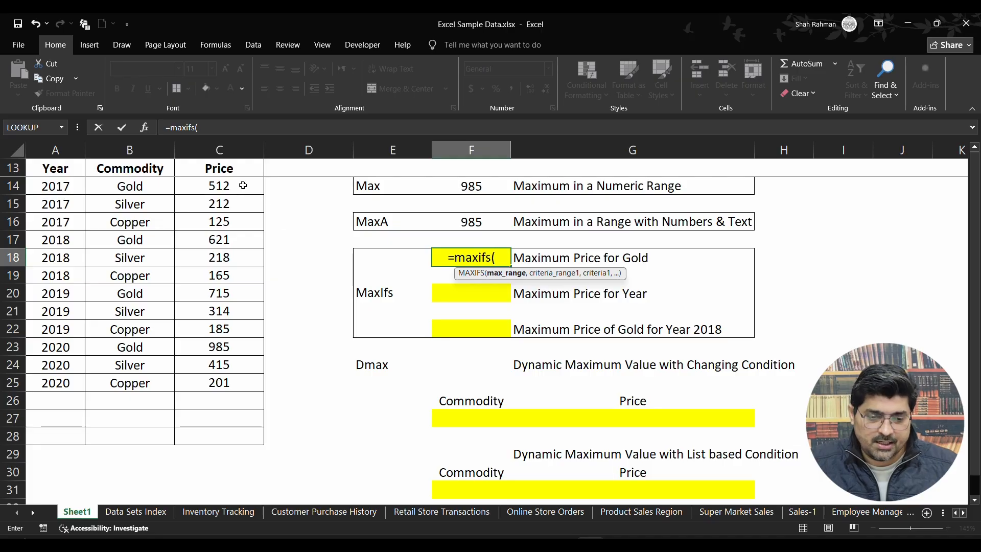
pyautogui.moveTo(237, 184); pyautogui.dragTo(234, 386)
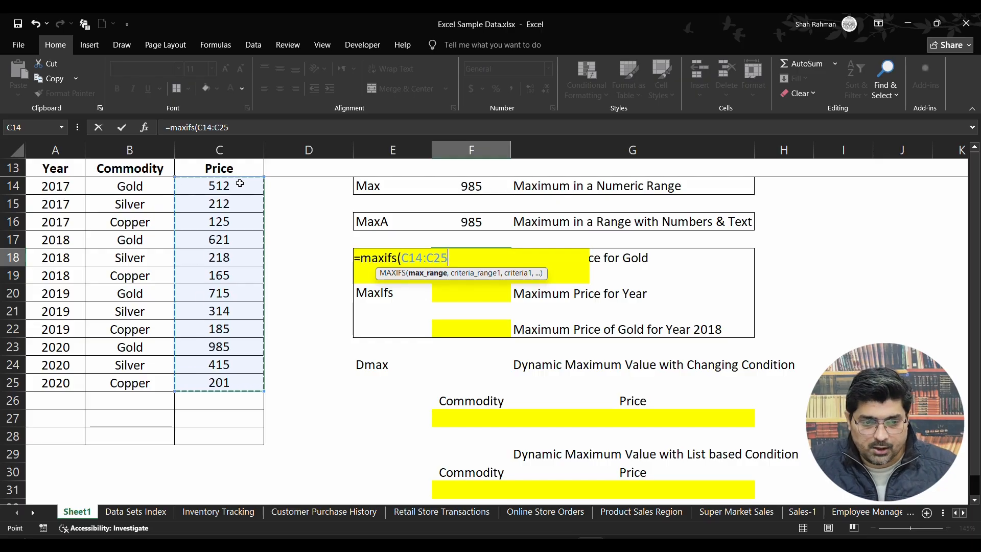
pyautogui.moveTo(239, 183); pyautogui.dragTo(240, 378)
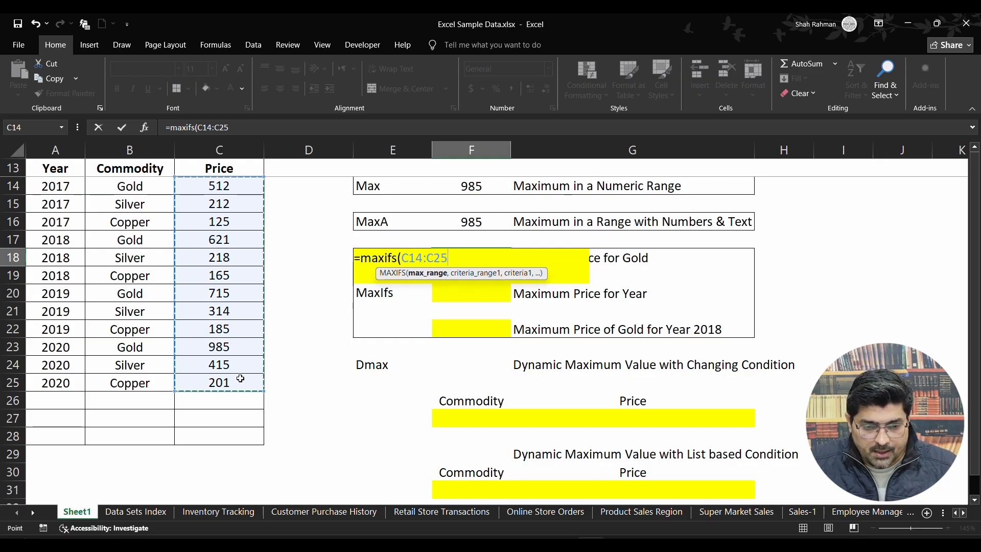
pyautogui.write(',')
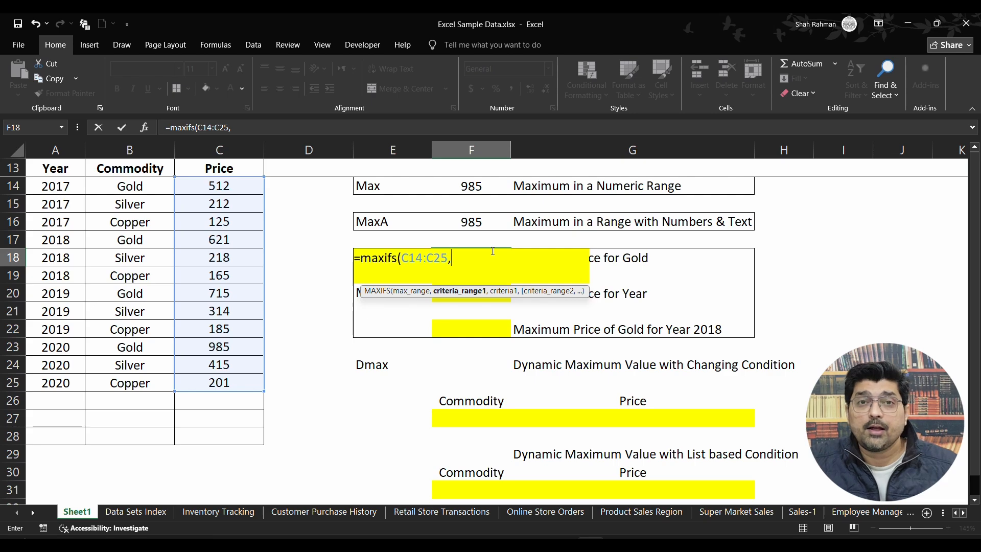
pyautogui.moveTo(138, 184); pyautogui.dragTo(157, 378)
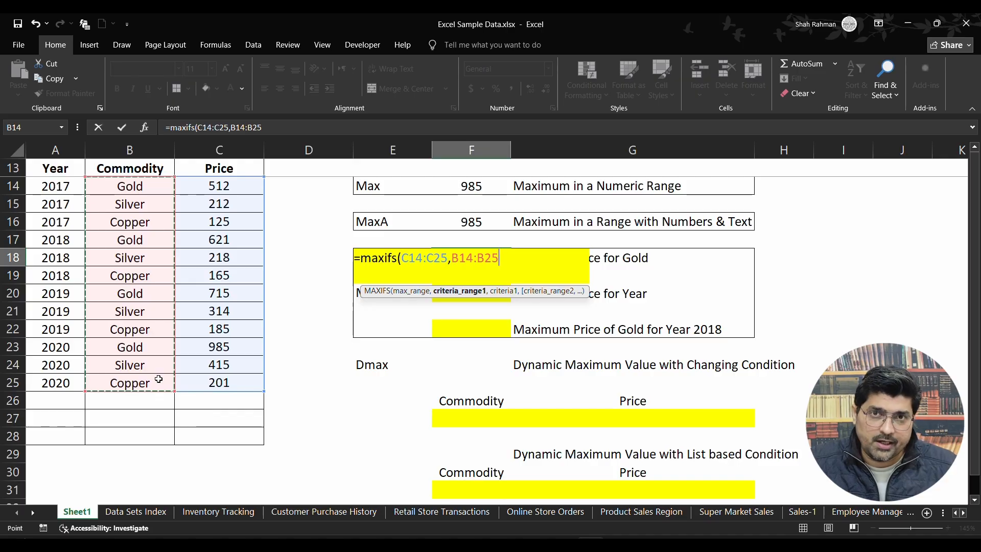
pyautogui.write(',')
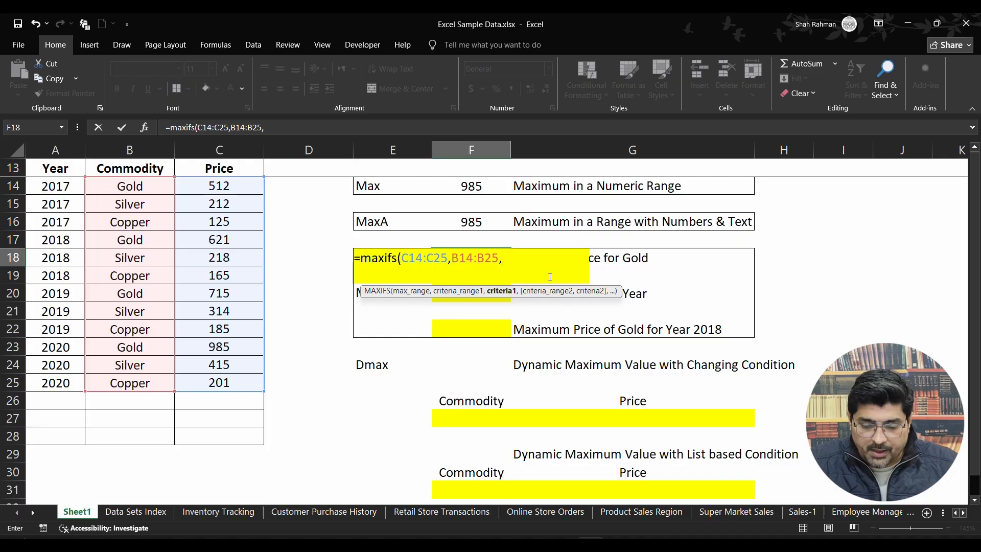
pyautogui.write('"Gold"')
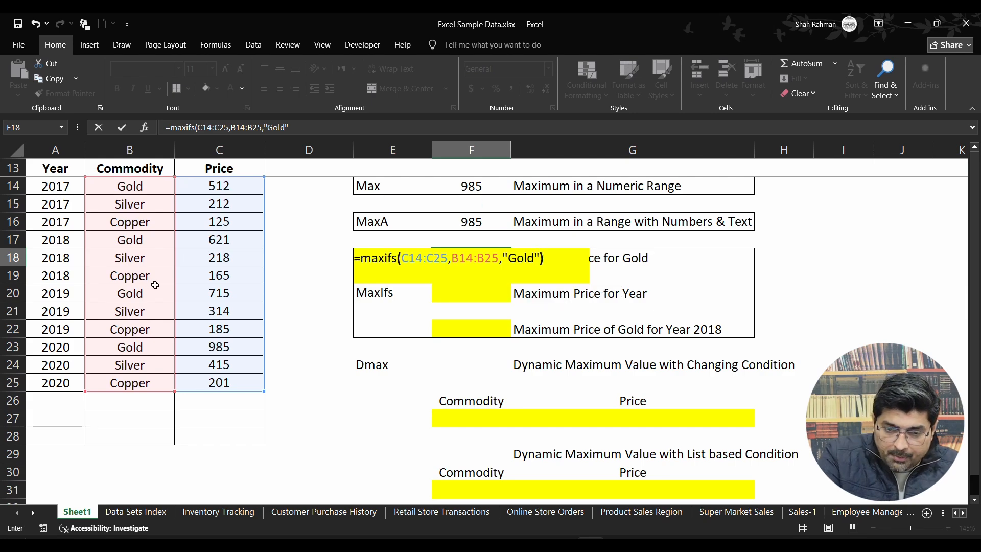
pyautogui.press('Return')
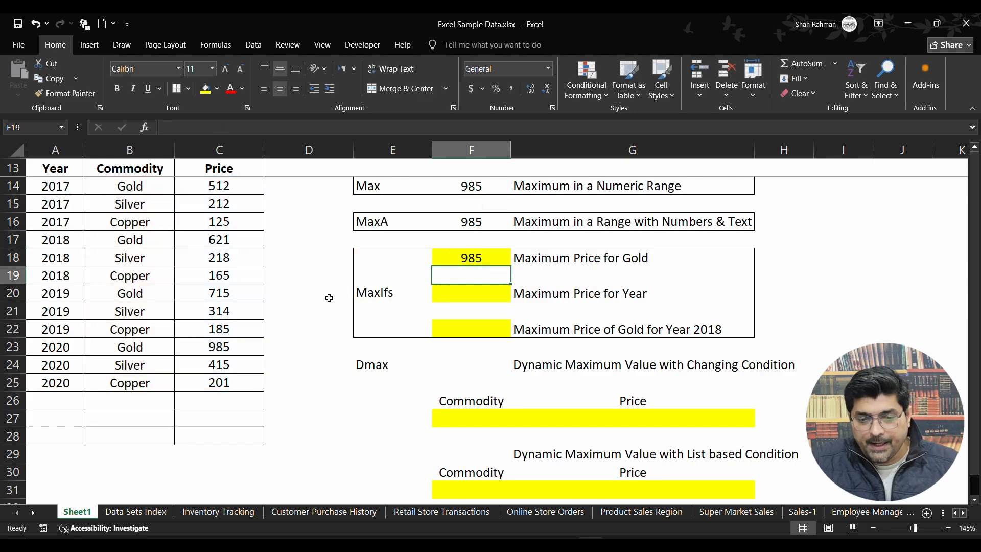
pyautogui.click(493, 258)
pyautogui.doubleClick(498, 259)
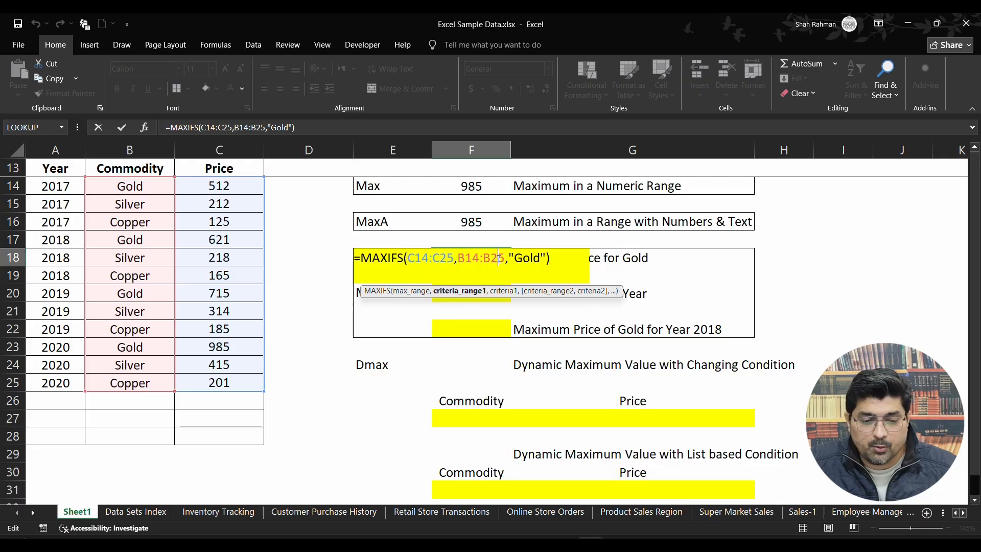
pyautogui.press('Escape')
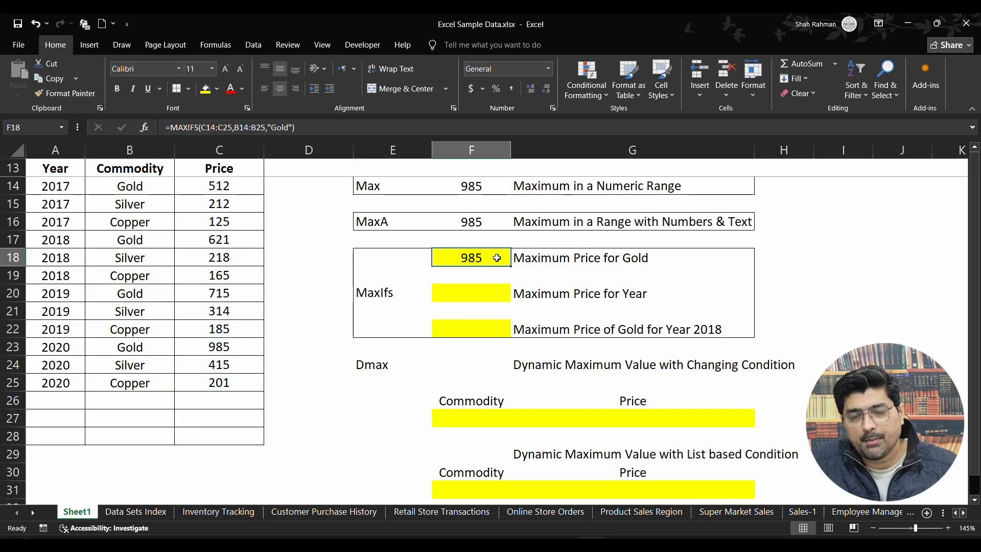
# Change the criterion of the MAXIFS formula in F18 to "Silver".
pyautogui.doubleClick(496, 258)
pyautogui.doubleClick(531, 259)
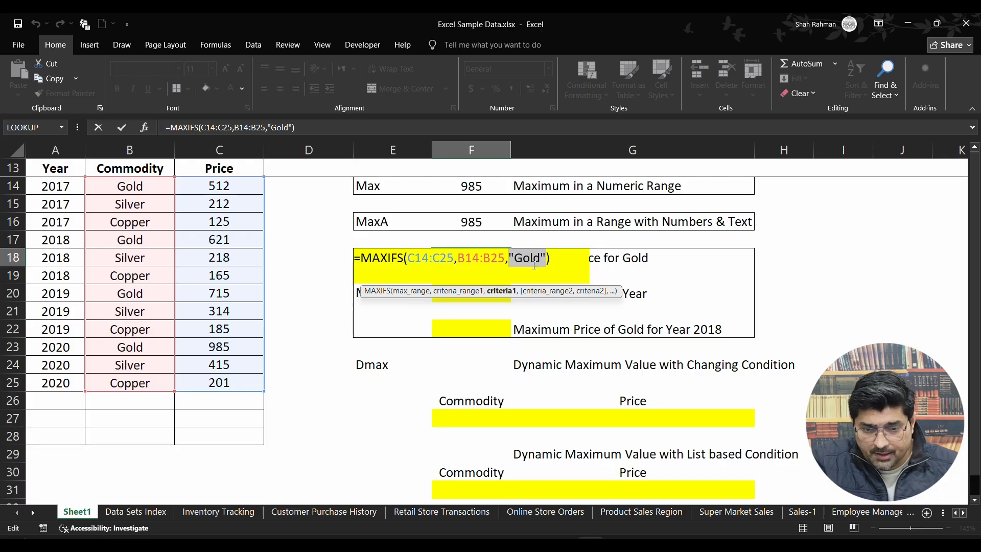
pyautogui.press('BackSpace')
pyautogui.write(':S')
pyautogui.press('BackSpace')
pyautogui.press('BackSpace')
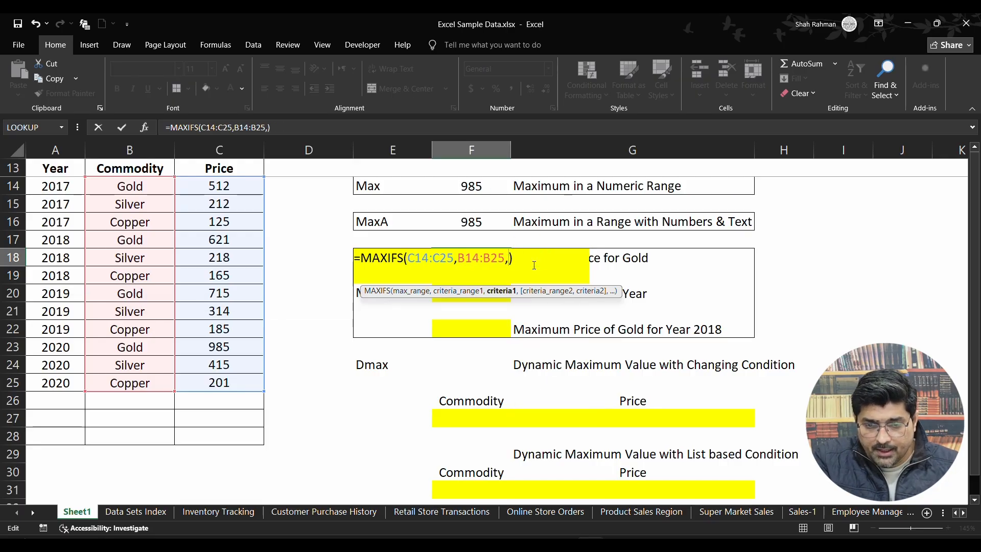
pyautogui.write('"Silver"')
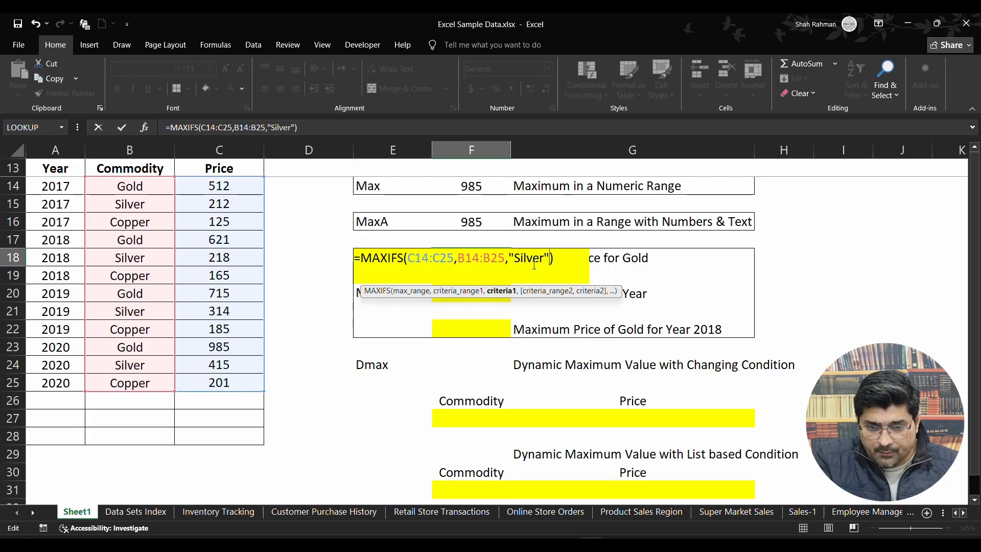
pyautogui.press('Return')
pyautogui.press('Up')
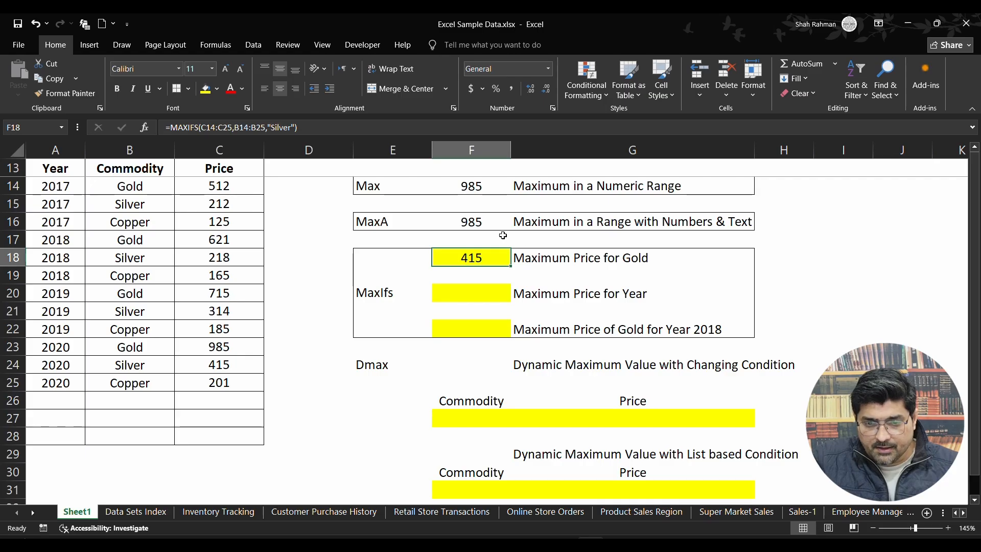
# Examine the Commodity and Price cells of all the Silver rows together to compare their prices.
pyautogui.moveTo(128, 204); pyautogui.dragTo(186, 204)
pyautogui.moveTo(130, 257); pyautogui.dragTo(210, 260)
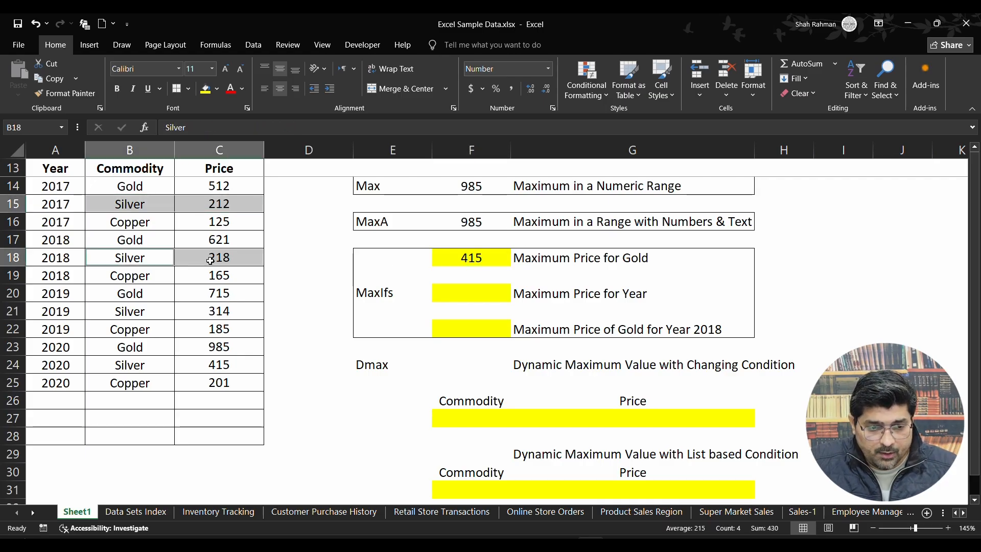
pyautogui.moveTo(154, 309); pyautogui.dragTo(215, 311)
pyautogui.moveTo(130, 365); pyautogui.dragTo(215, 364)
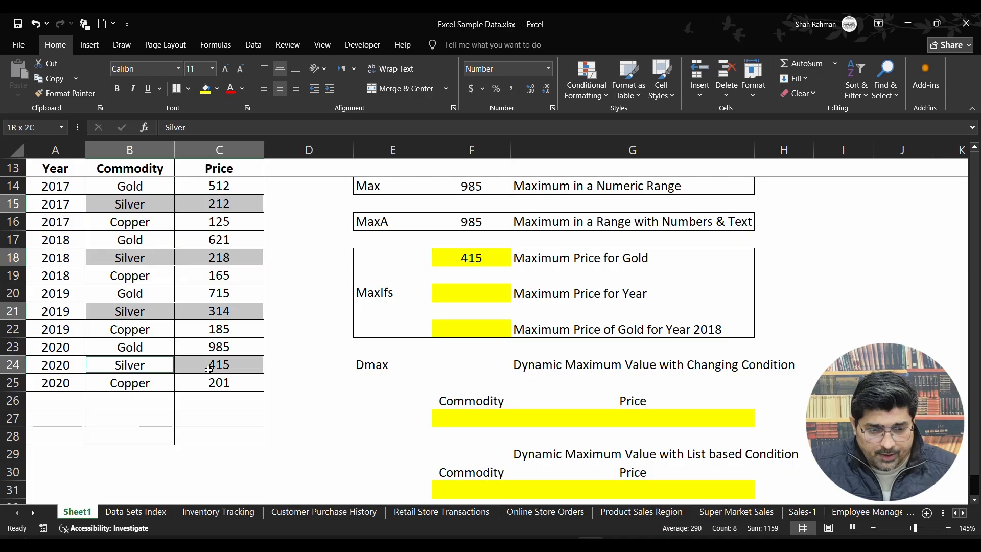
# Try a yellow fill on the 2020 Silver price in C24, and undo it.
pyautogui.click(245, 366)
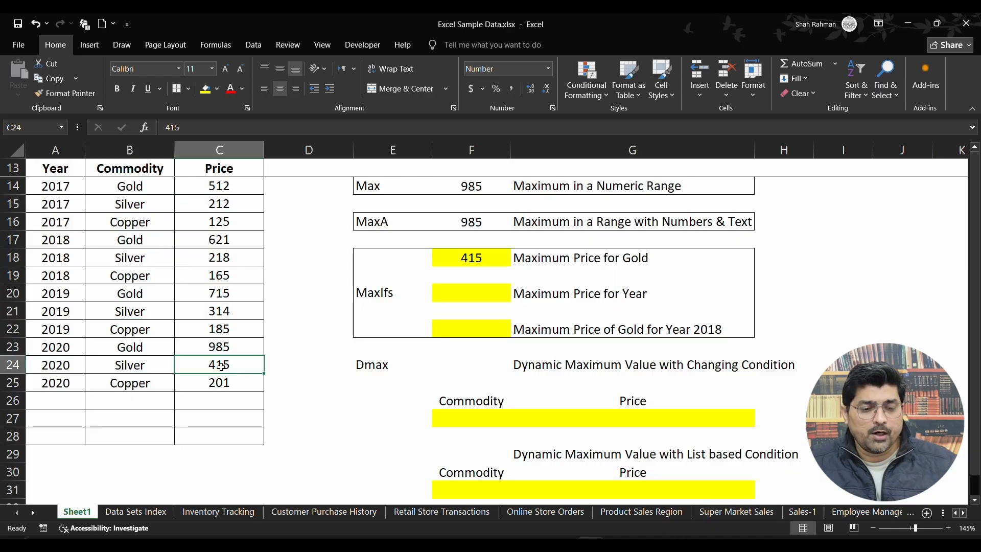
pyautogui.click(206, 91)
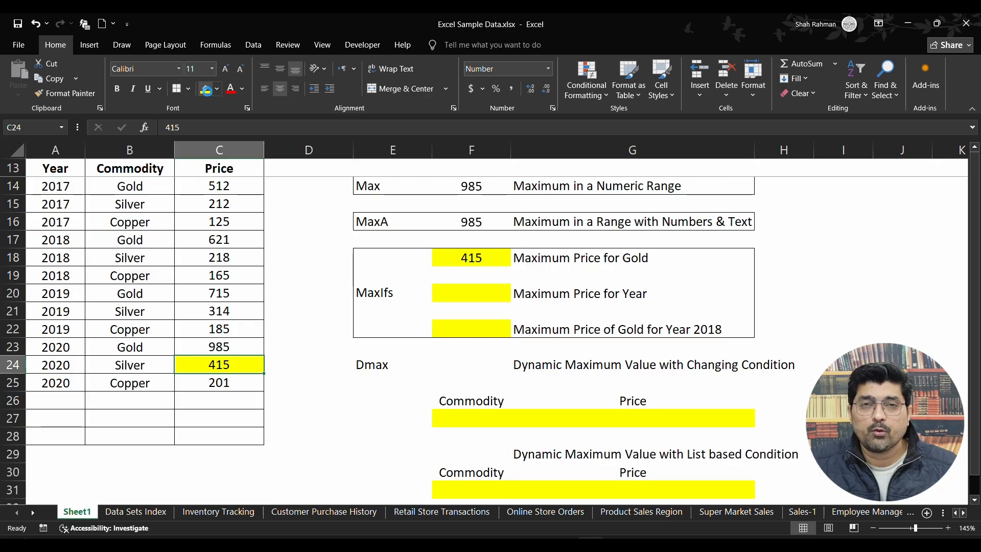
pyautogui.hotkey('ctrl', 'z')
# Review the maximum range, criteria range and criterion arguments of the MAXIFS formula in F18.
pyautogui.click(494, 257)
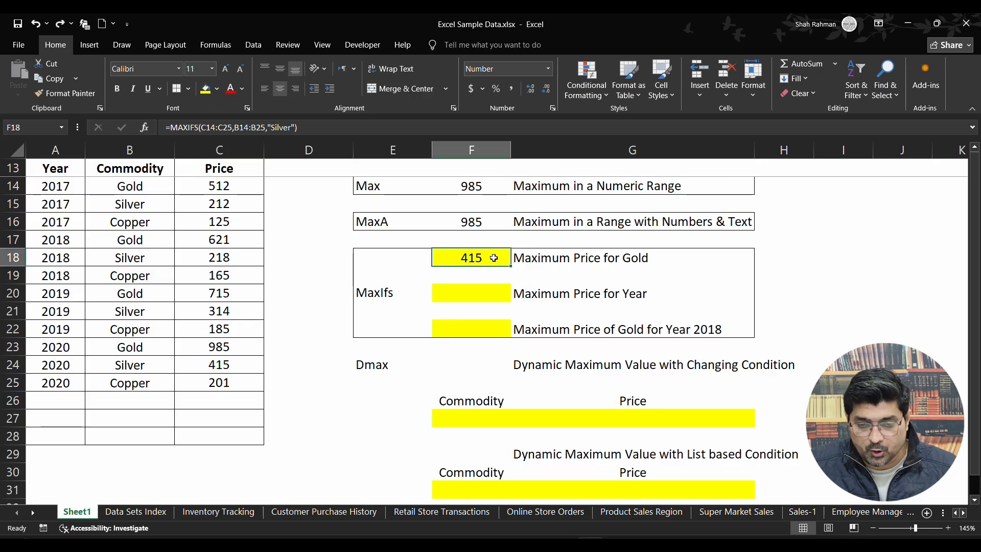
pyautogui.doubleClick(494, 258)
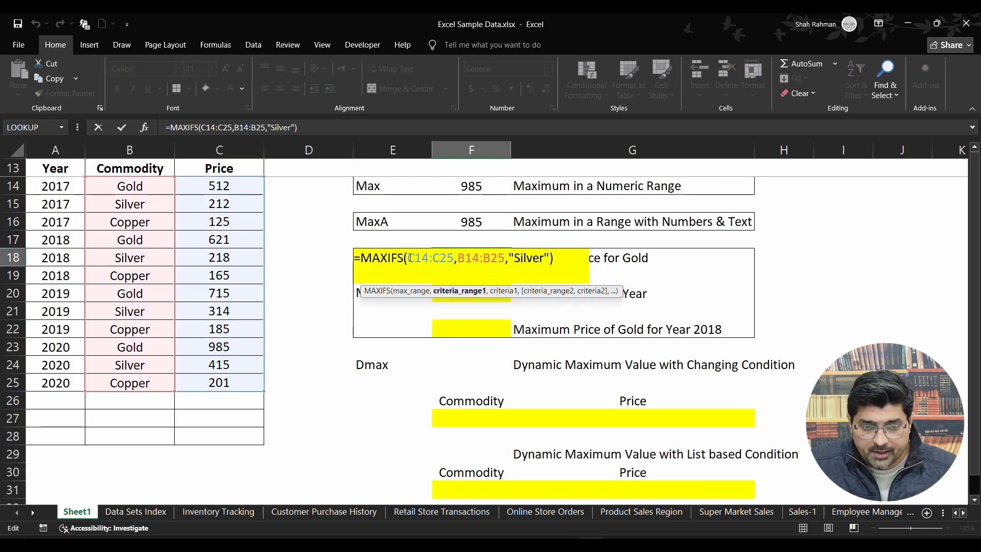
pyautogui.moveTo(409, 258); pyautogui.dragTo(454, 258)
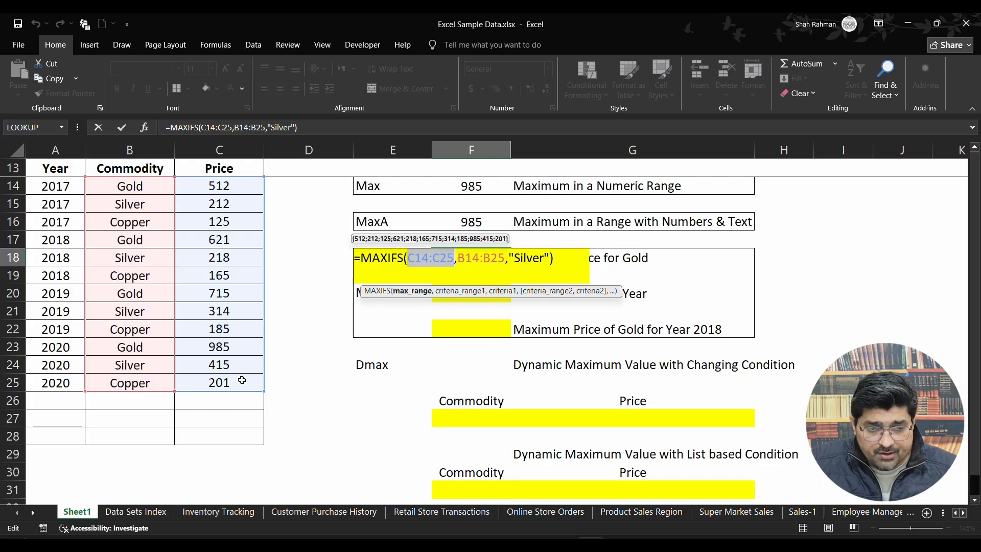
pyautogui.moveTo(465, 257); pyautogui.dragTo(505, 258)
pyautogui.click(461, 260)
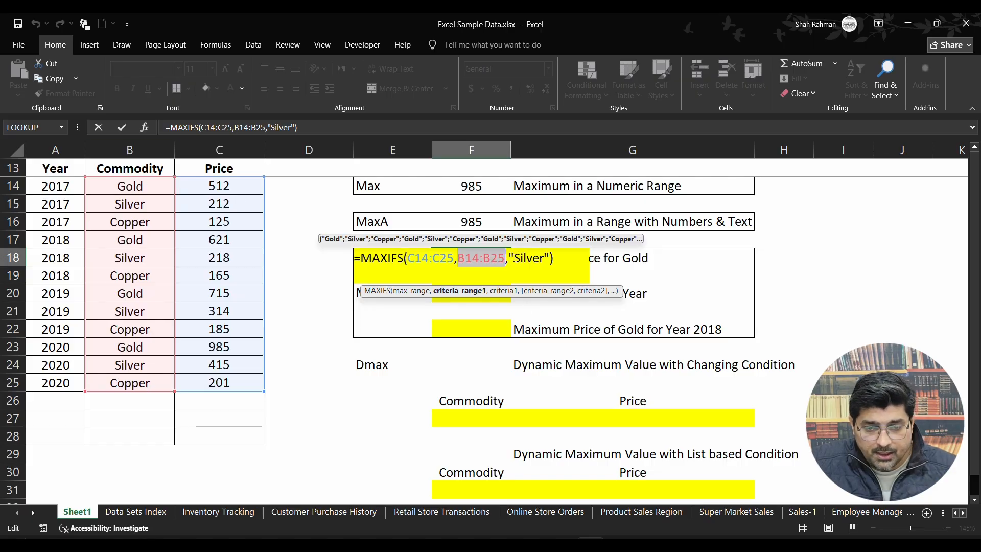
pyautogui.moveTo(514, 258); pyautogui.dragTo(545, 257)
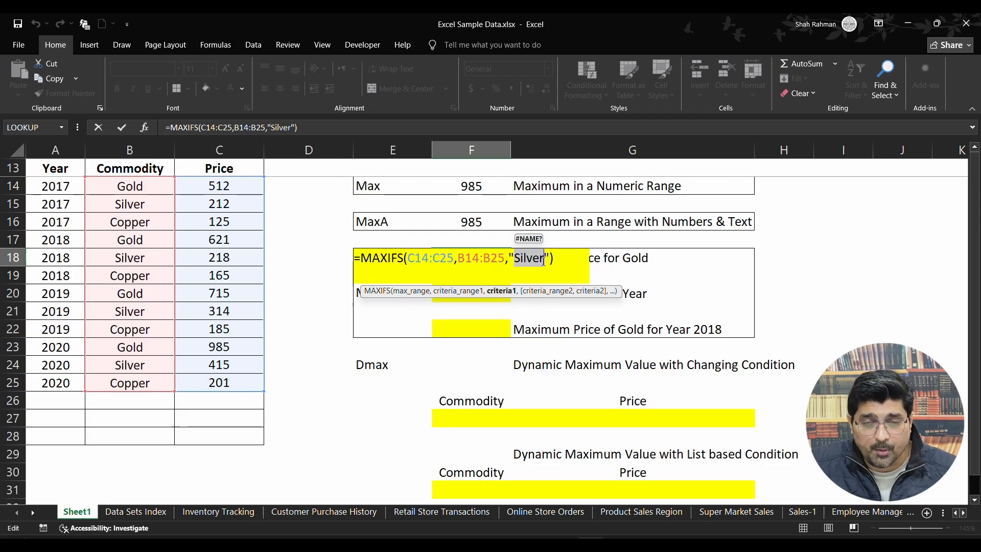
pyautogui.press('Return')
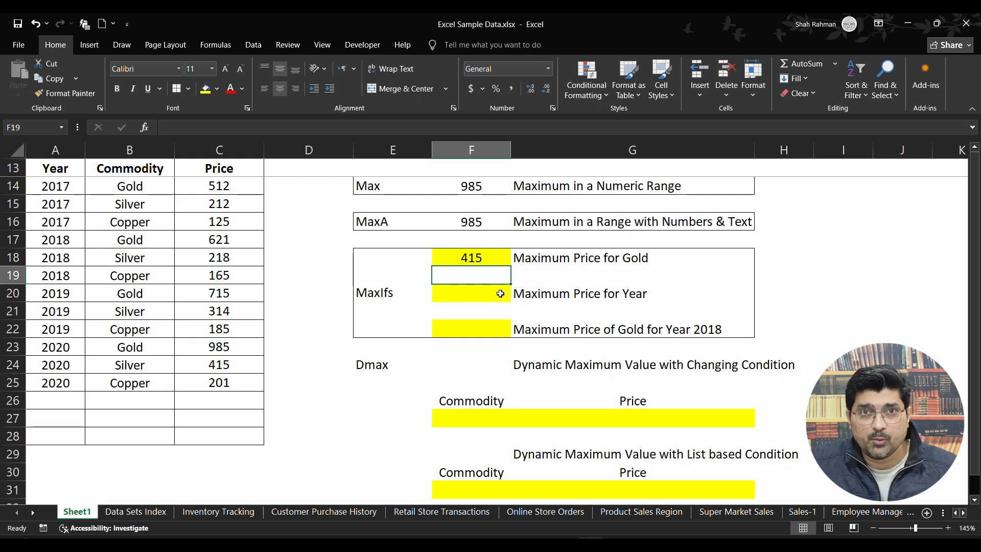
# Enter a MAXIFS formula in F20 that returns the maximum of C14:C25 where the years in A14:A25 equal 2017.
pyautogui.click(498, 294)
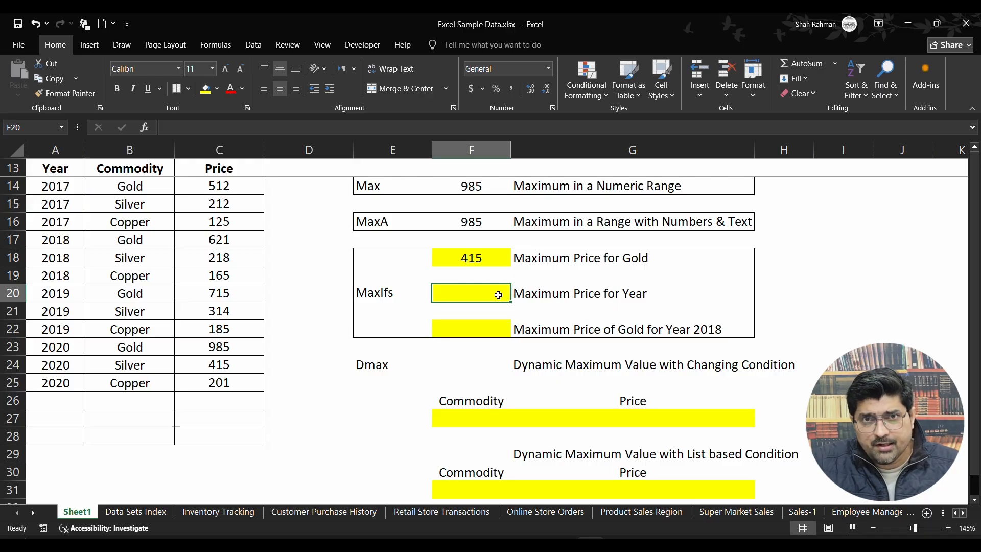
pyautogui.write('=')
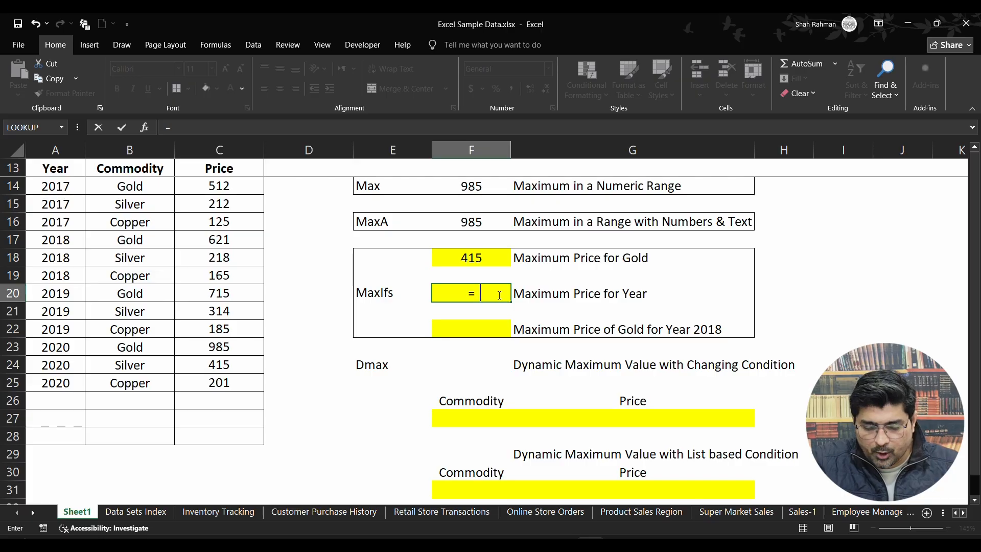
pyautogui.write('maxifs')
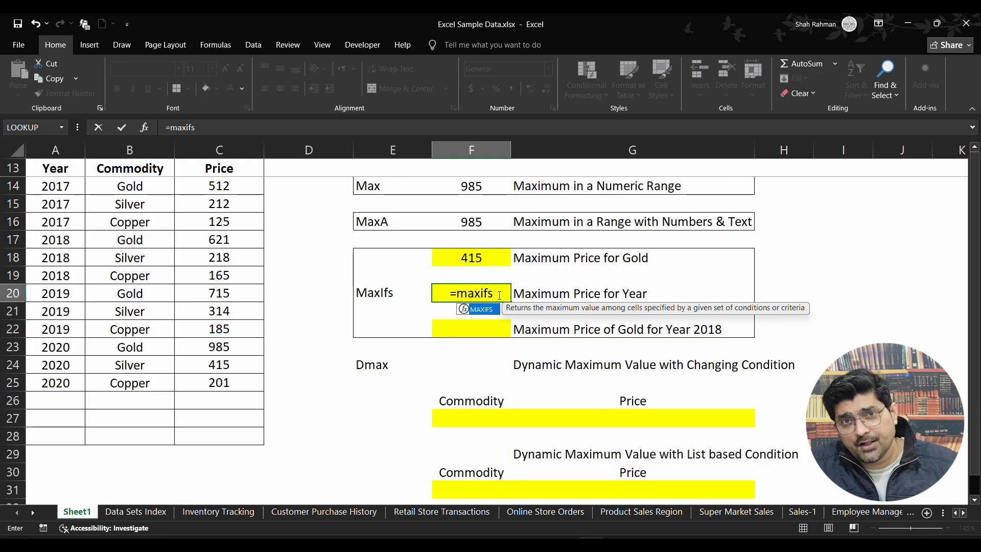
pyautogui.write('(')
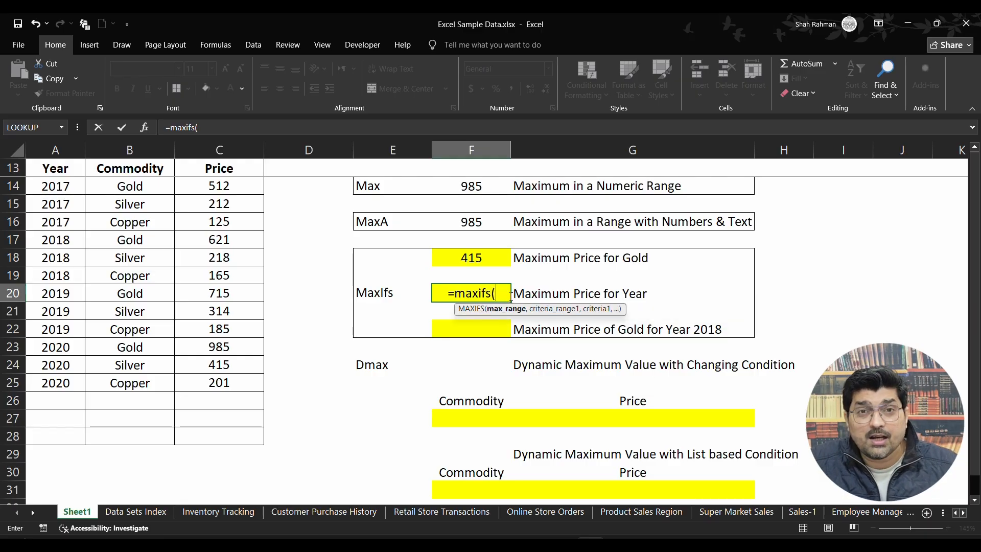
pyautogui.moveTo(244, 187); pyautogui.dragTo(224, 384)
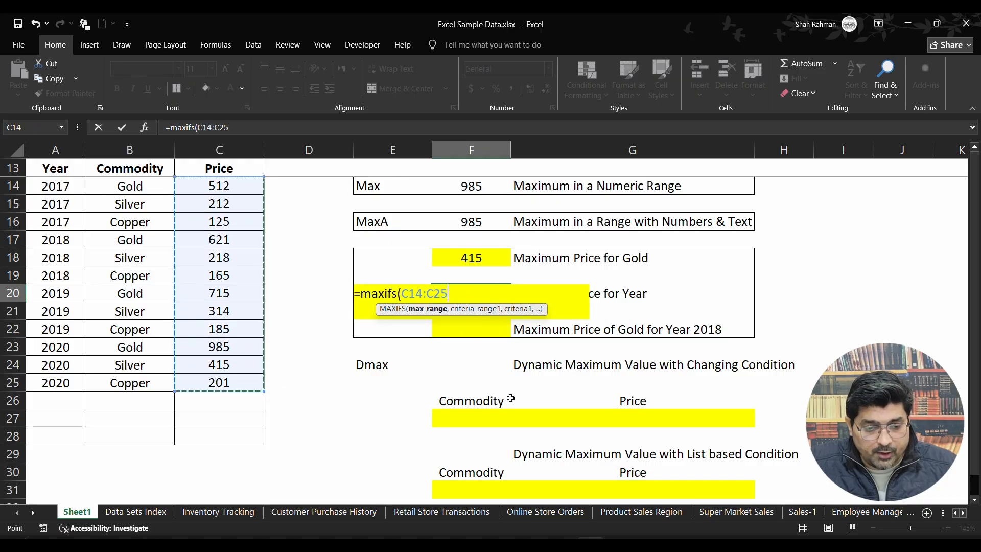
pyautogui.write(',')
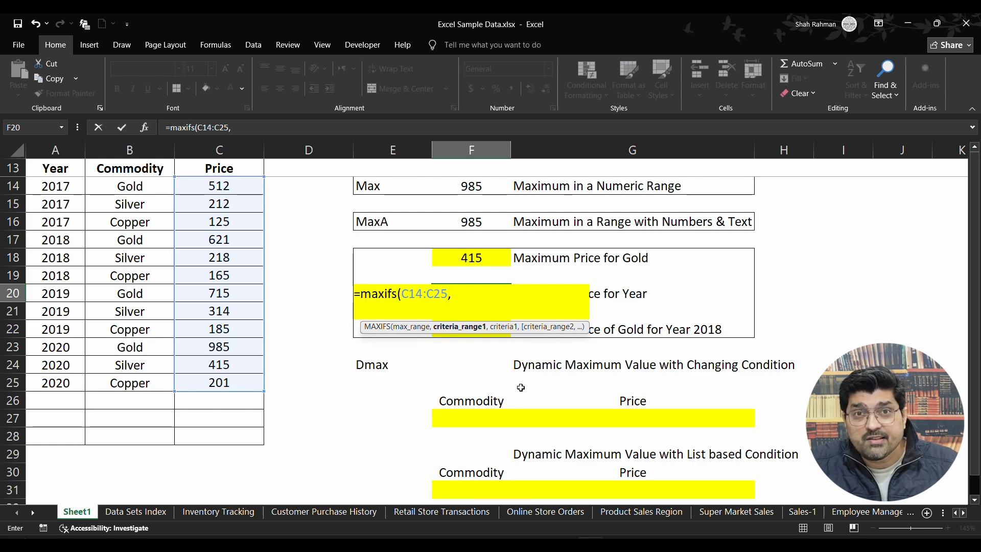
pyautogui.moveTo(72, 186); pyautogui.dragTo(64, 380)
pyautogui.write(',')
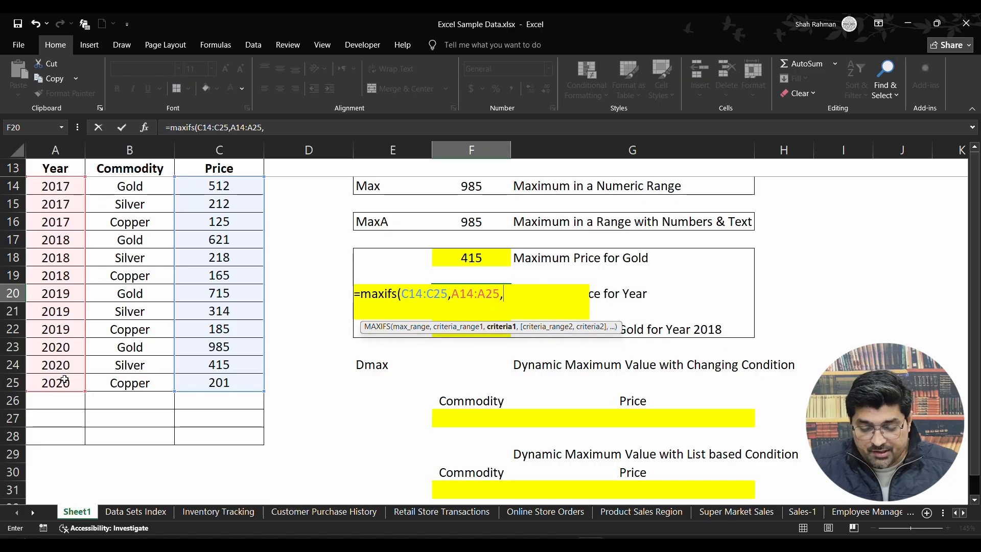
pyautogui.write('2017')
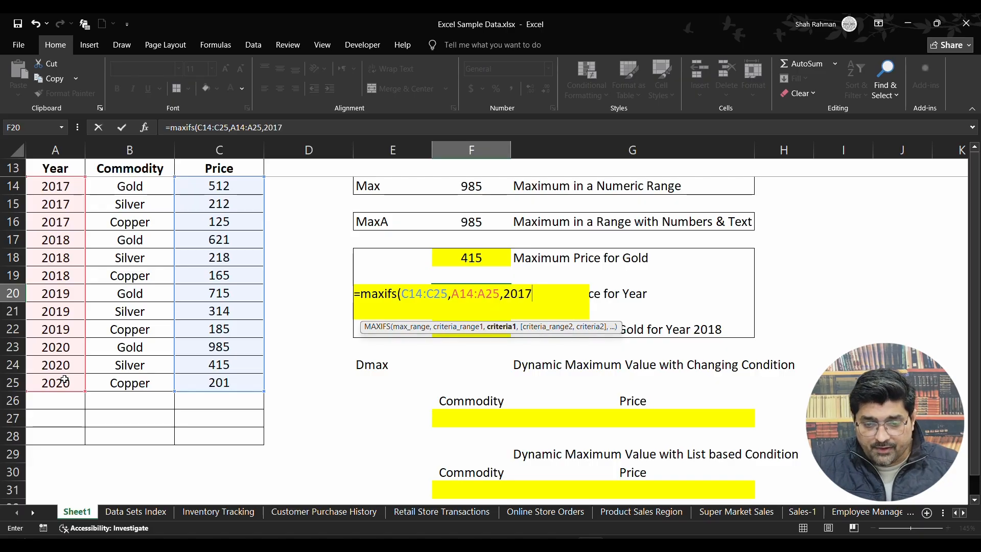
pyautogui.write(')')
pyautogui.hotkey('ctrl', 'Return')
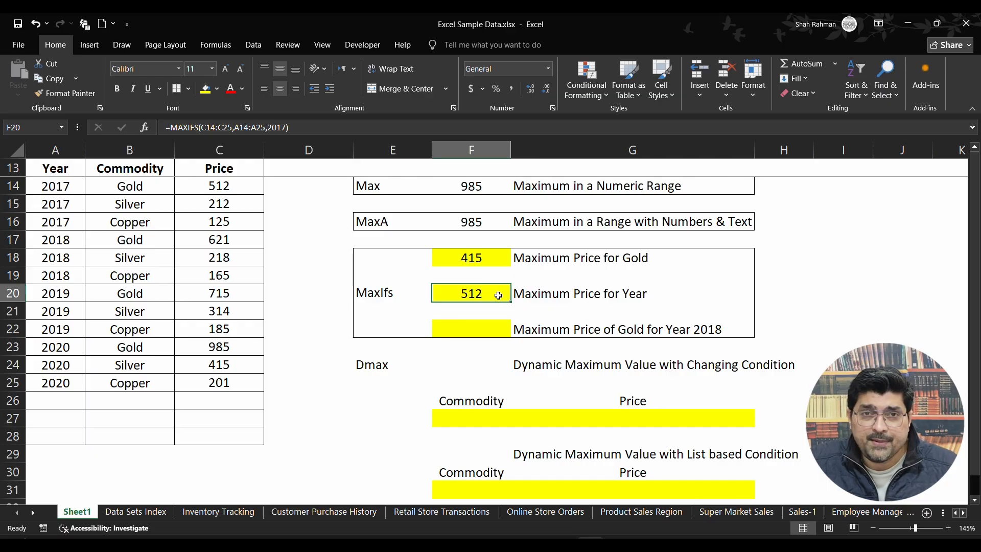
# Review the MAXIFS arguments in F20 and compare the prices of the 2017 rows in A14:C16.
pyautogui.doubleClick(498, 295)
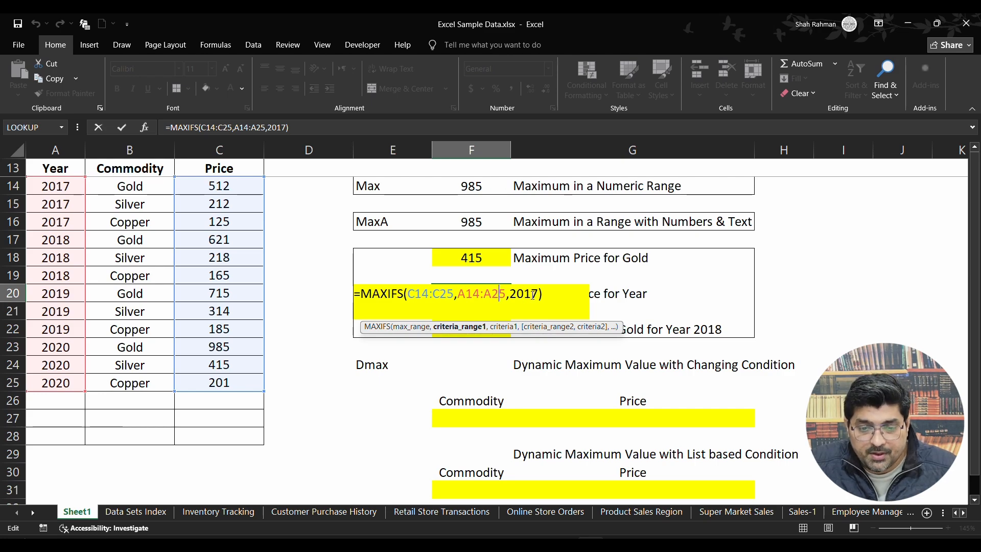
pyautogui.press('Return')
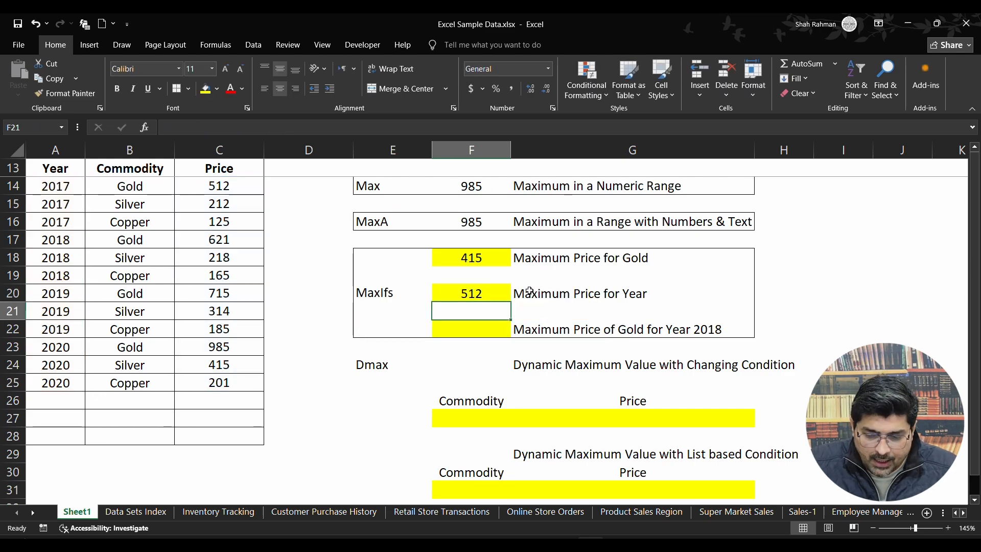
pyautogui.click(43, 194)
pyautogui.moveTo(43, 196); pyautogui.dragTo(233, 224)
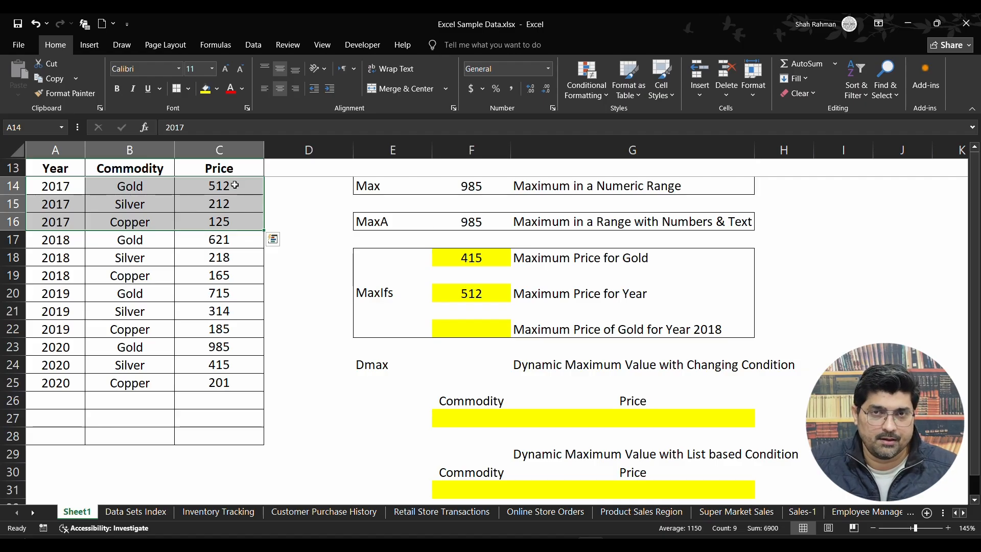
# Start a MAXIFS formula in F22 with C14:C25 as maximum range, B14:B25 as first criteria range and "Silver" as its criterion.
pyautogui.click(478, 329)
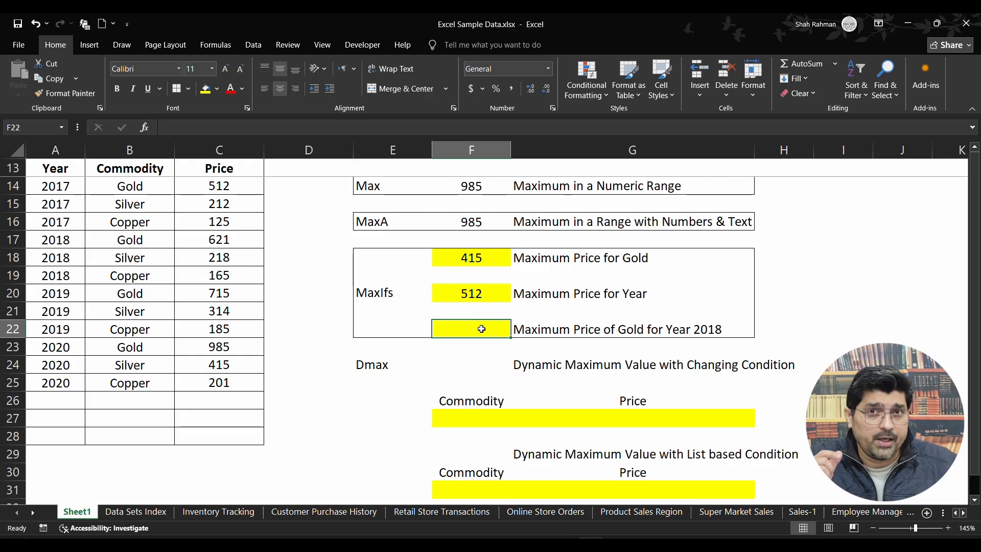
pyautogui.write('=')
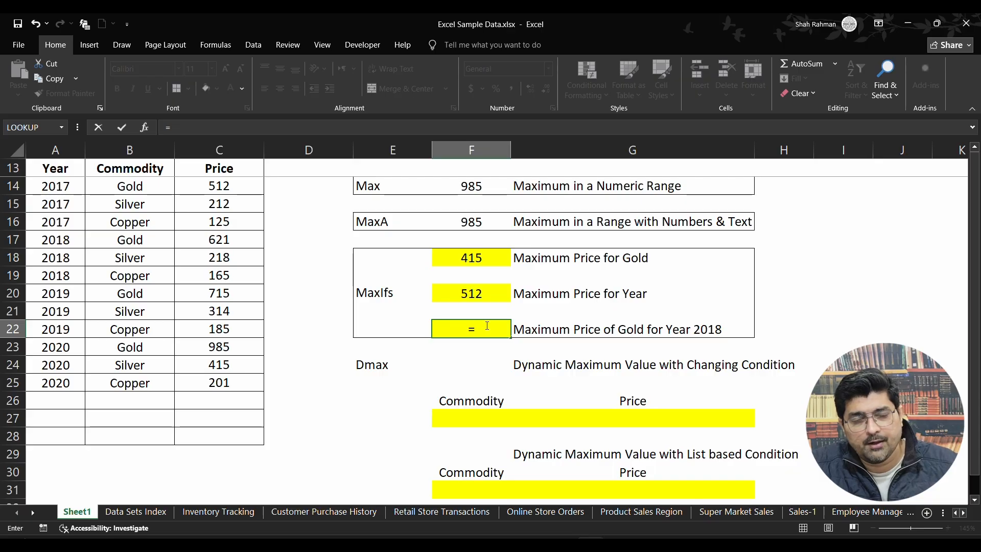
pyautogui.write('maxifs')
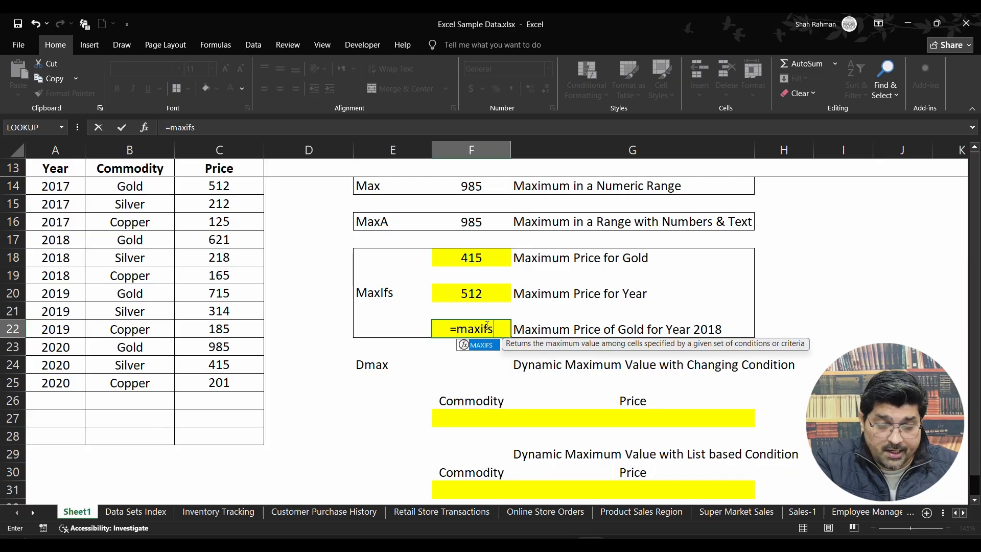
pyautogui.write('(')
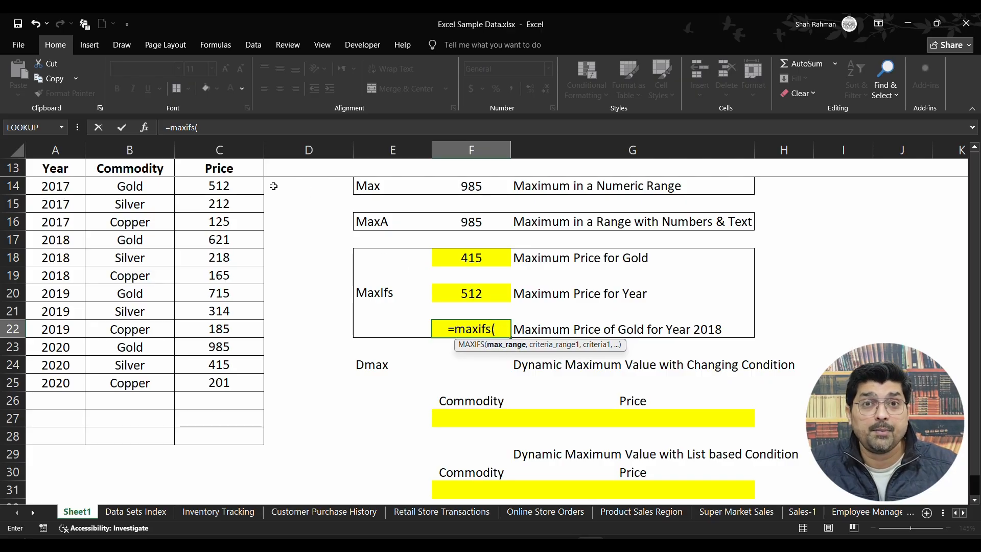
pyautogui.moveTo(255, 186); pyautogui.dragTo(238, 379)
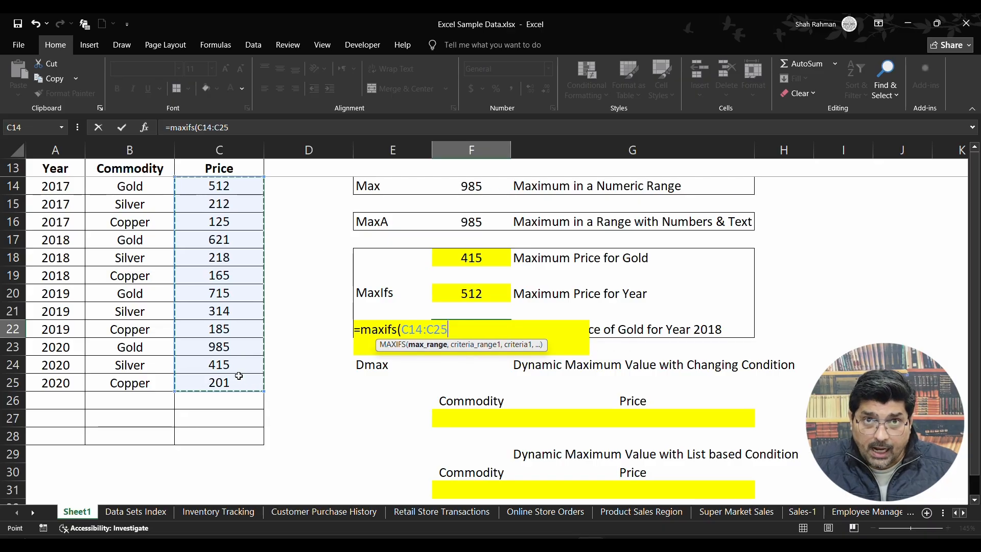
pyautogui.write(',')
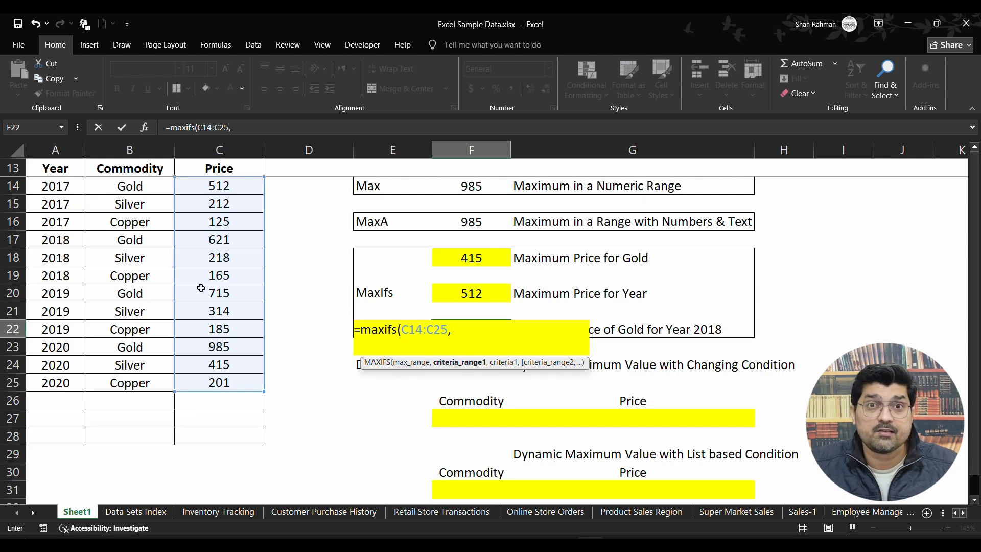
pyautogui.click(145, 184)
pyautogui.moveTo(144, 185); pyautogui.dragTo(144, 383)
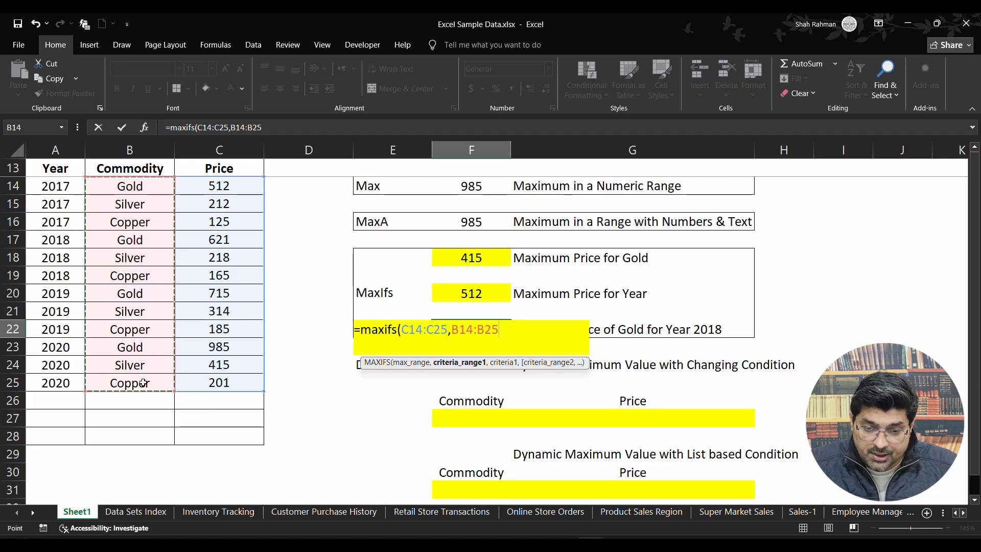
pyautogui.write(',')
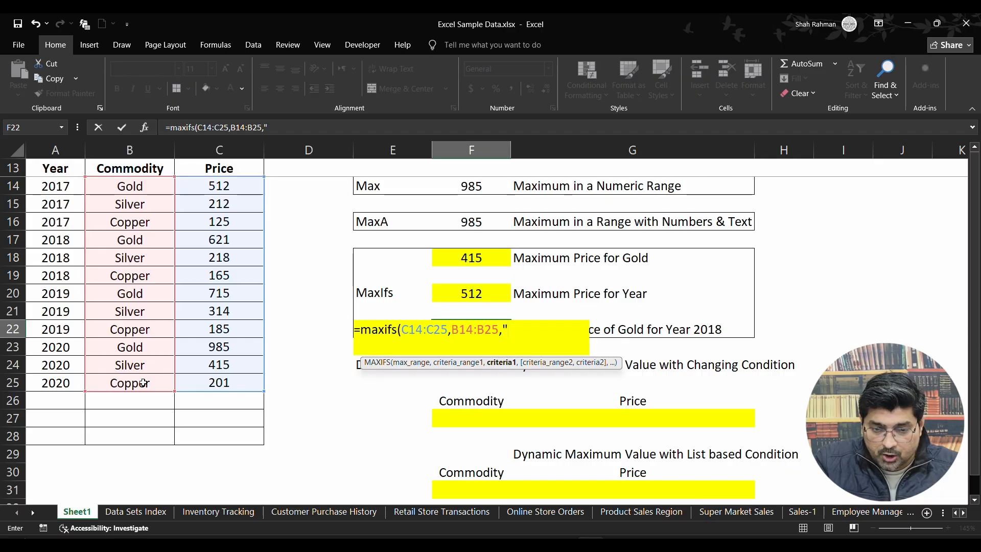
pyautogui.write('"Silver"')
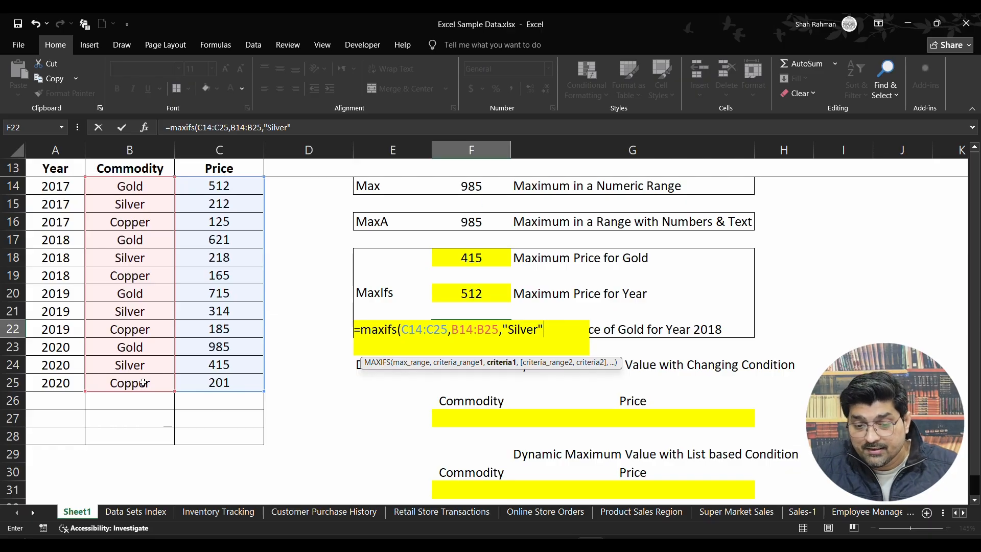
# Add A14:A25 as second criteria range with criterion 2018 to the MAXIFS formula in F22, and complete it.
pyautogui.write(',')
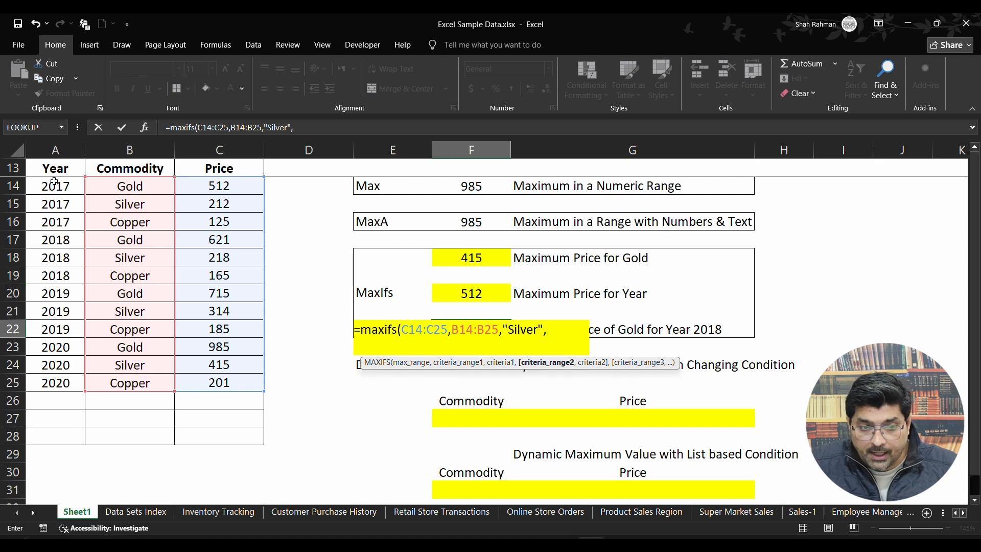
pyautogui.moveTo(55, 182); pyautogui.dragTo(66, 378)
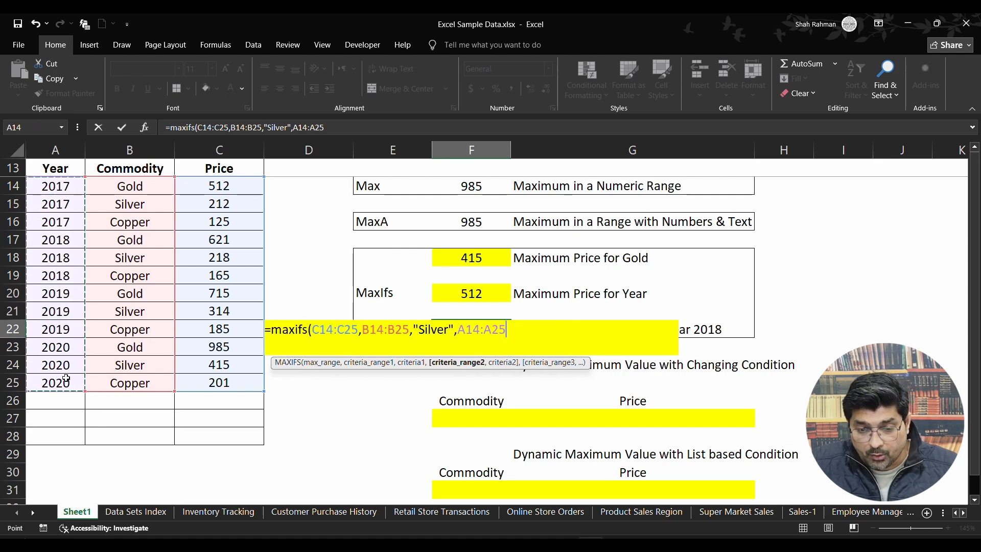
pyautogui.write(',')
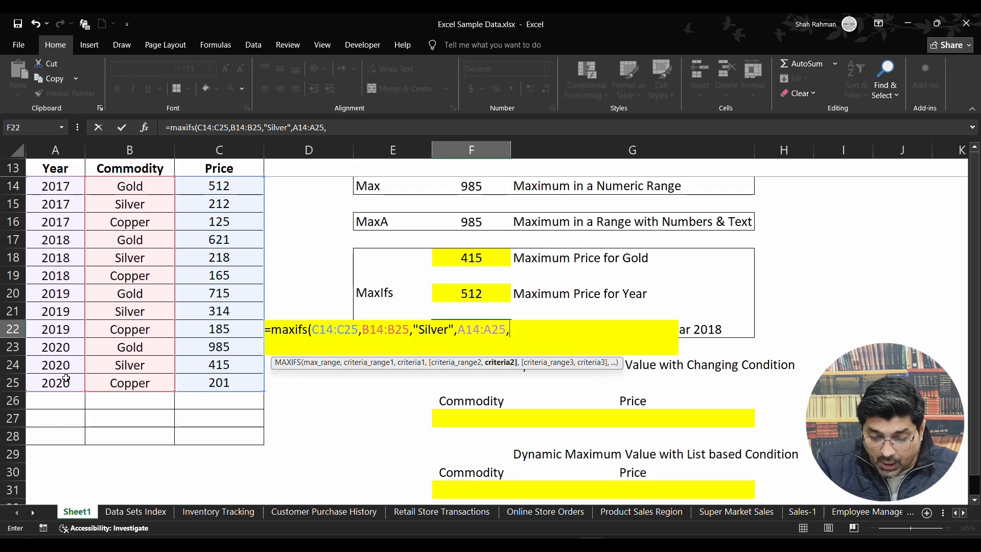
pyautogui.write('2018')
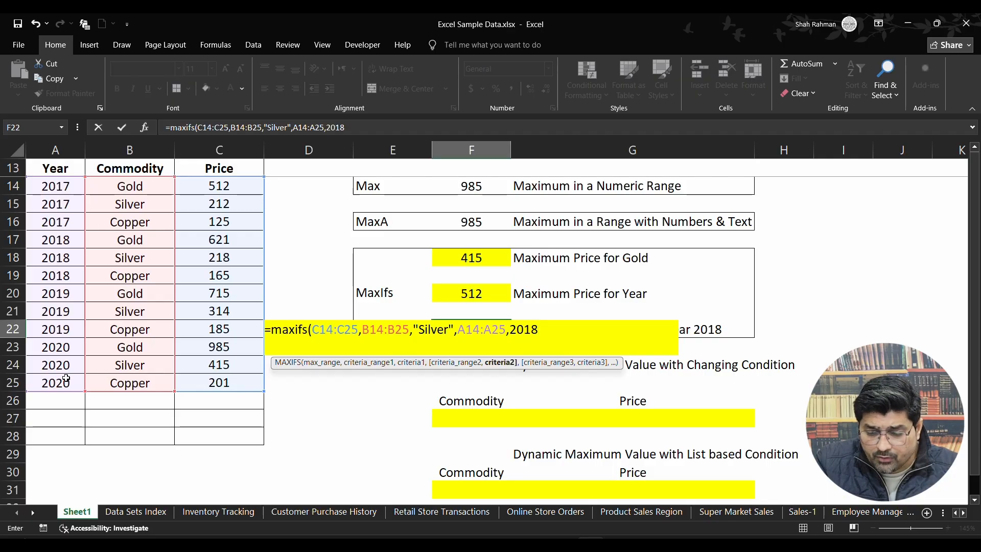
pyautogui.press('Return')
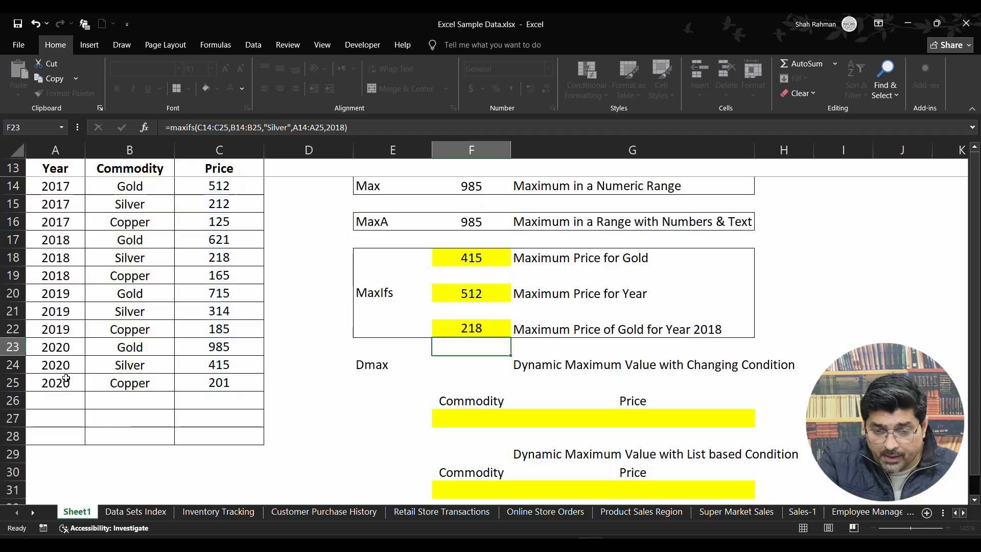
# Check the MAXIFS formula in F22 against the 2017 and 2018 Silver rows of the price table.
pyautogui.press('Up')
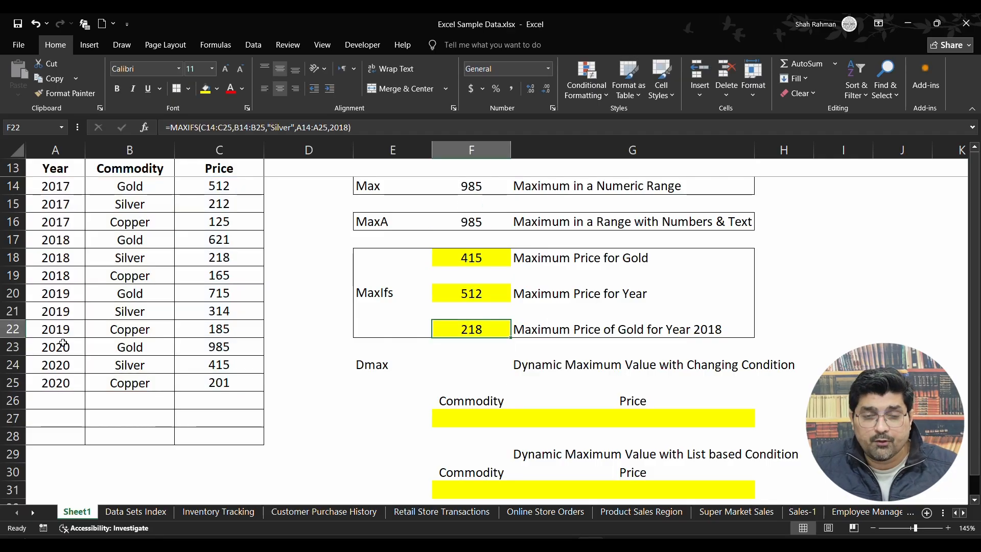
pyautogui.doubleClick(471, 333)
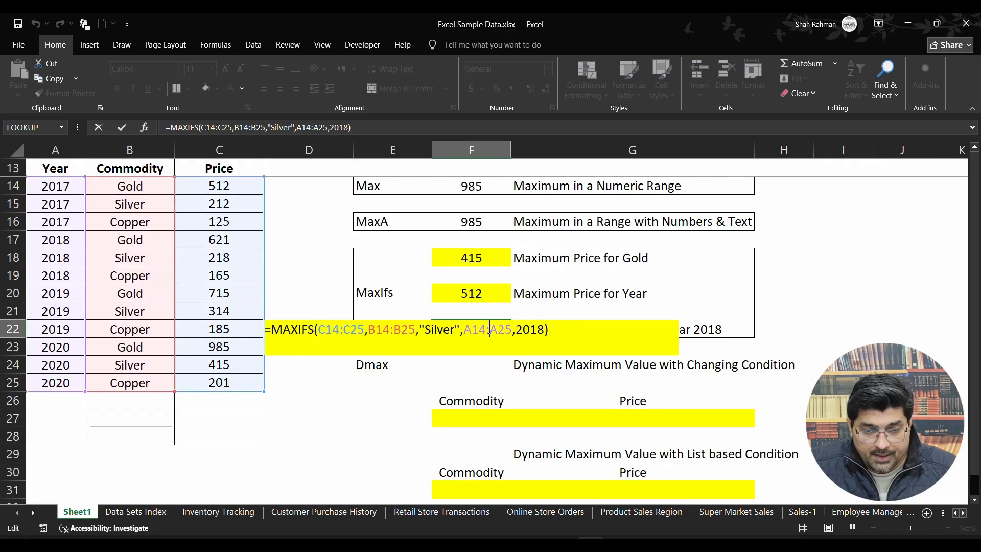
pyautogui.press('Escape')
pyautogui.doubleClick(493, 325)
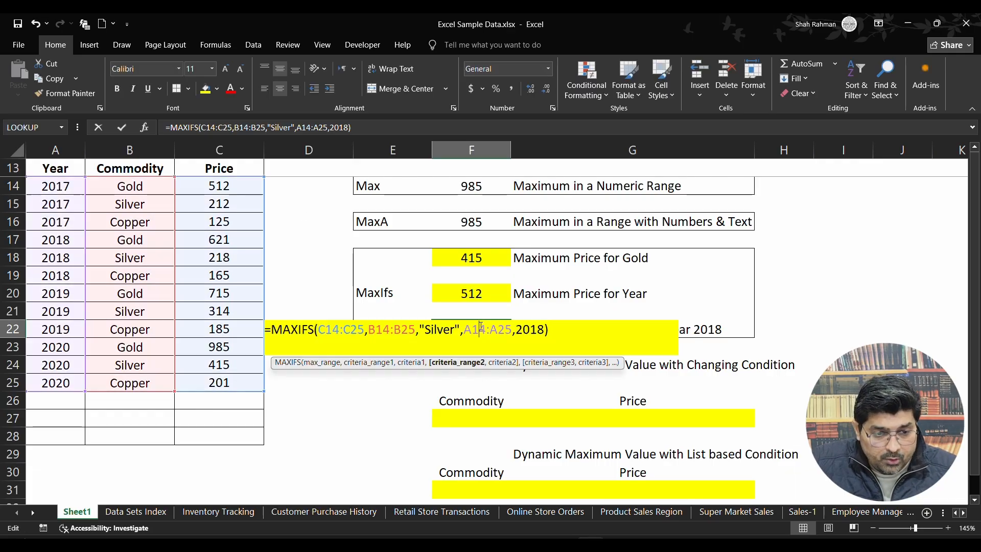
pyautogui.press('Escape')
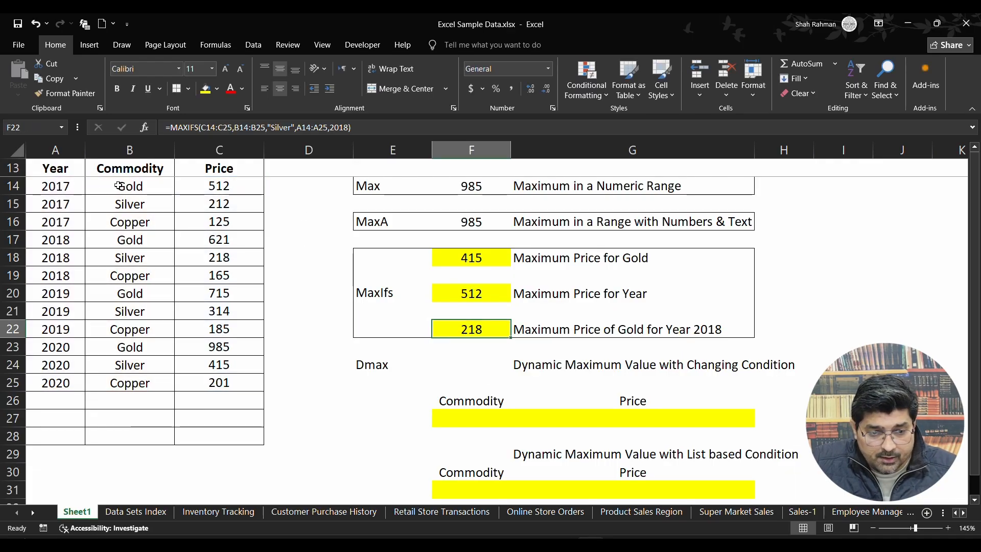
pyautogui.moveTo(64, 202); pyautogui.dragTo(221, 208)
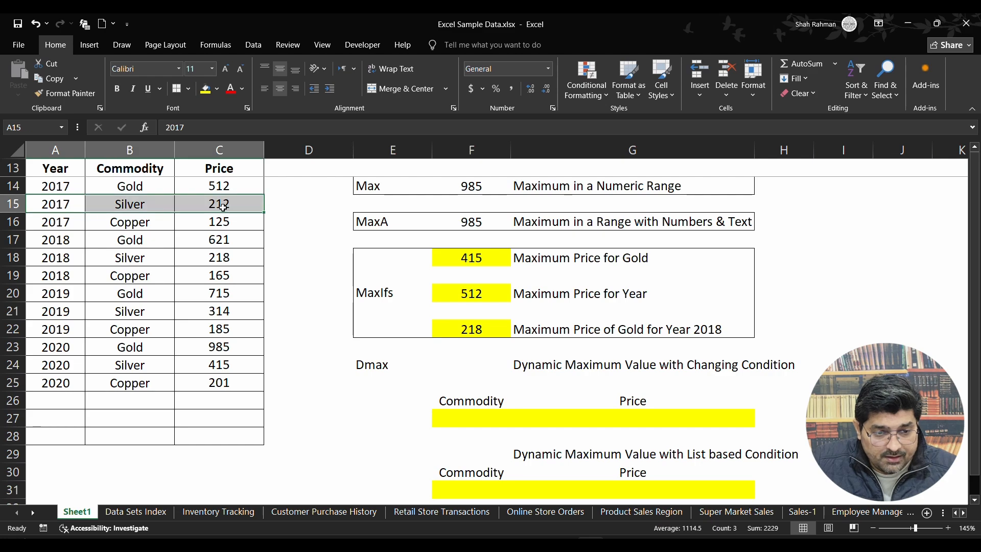
pyautogui.click(498, 326)
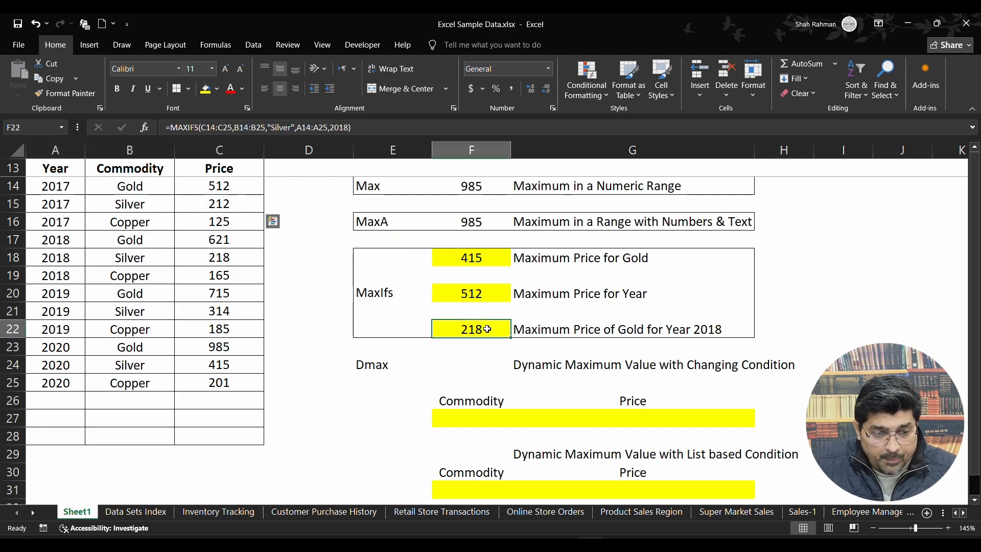
pyautogui.doubleClick(498, 327)
pyautogui.press('Escape')
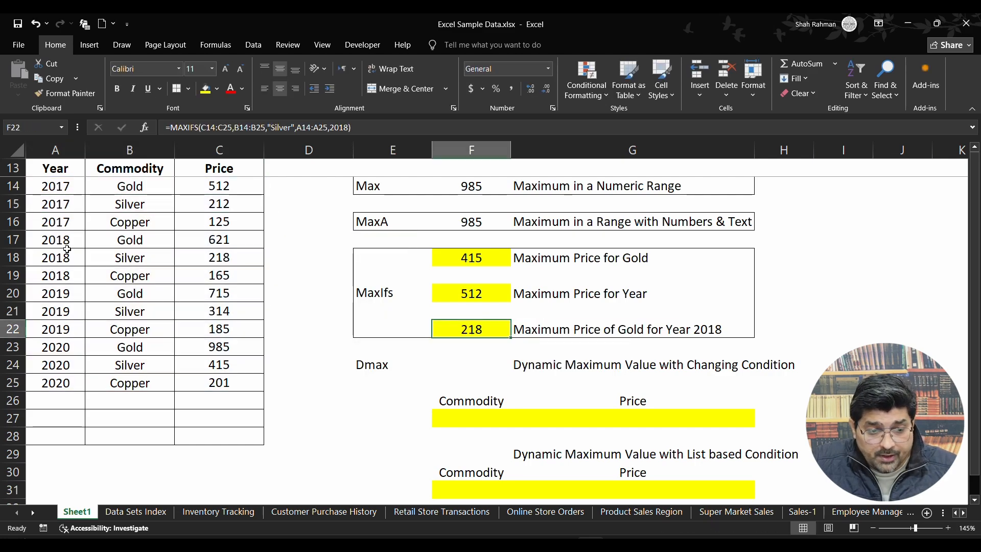
pyautogui.moveTo(53, 258); pyautogui.dragTo(225, 258)
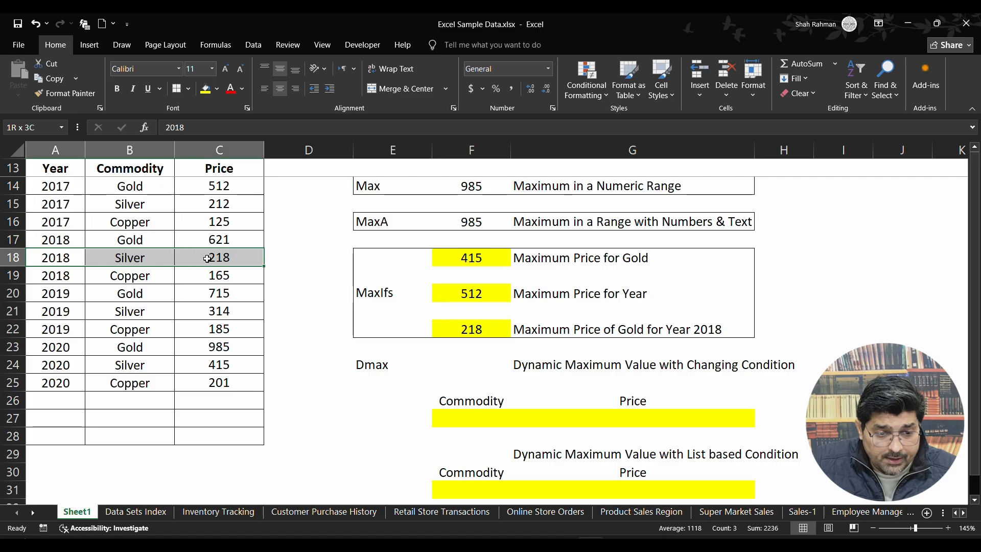
pyautogui.click(240, 257)
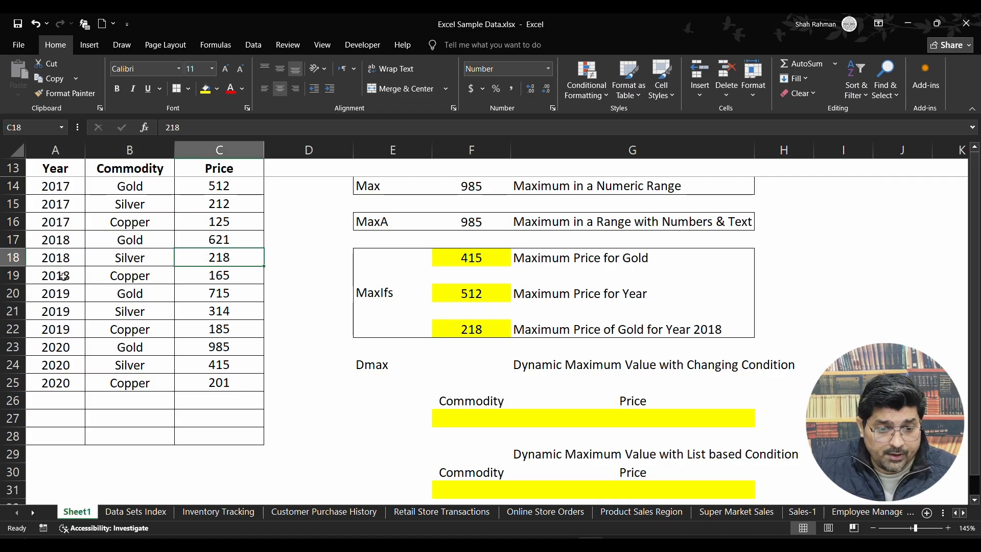
# Move A19:C25 down to A22:C28 and fill the year 2018 and commodity Silver into the freed rows 19 to 21.
pyautogui.moveTo(61, 276); pyautogui.dragTo(207, 438)
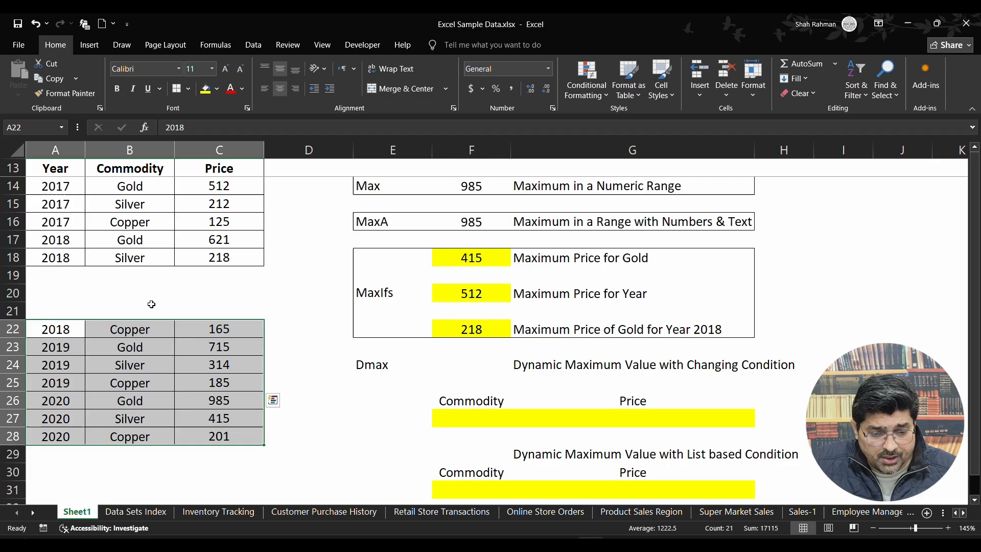
pyautogui.click(68, 259)
pyautogui.moveTo(84, 266); pyautogui.dragTo(83, 317)
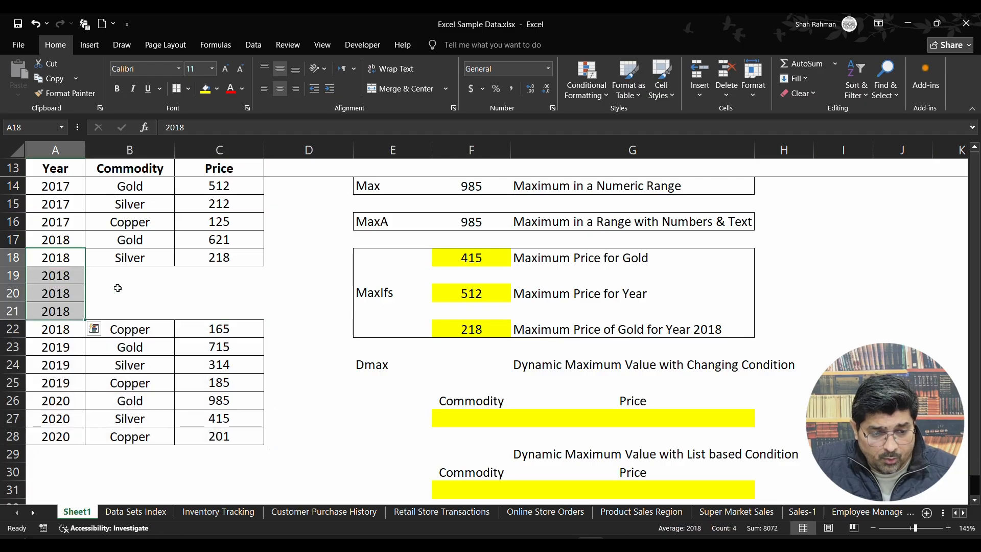
pyautogui.click(135, 257)
pyautogui.moveTo(173, 267); pyautogui.dragTo(175, 312)
# Enter the prices 218, 236 and 268 for the added 2018 Silver rows in C19:C21.
pyautogui.click(255, 258)
pyautogui.click(234, 277)
pyautogui.write('218')
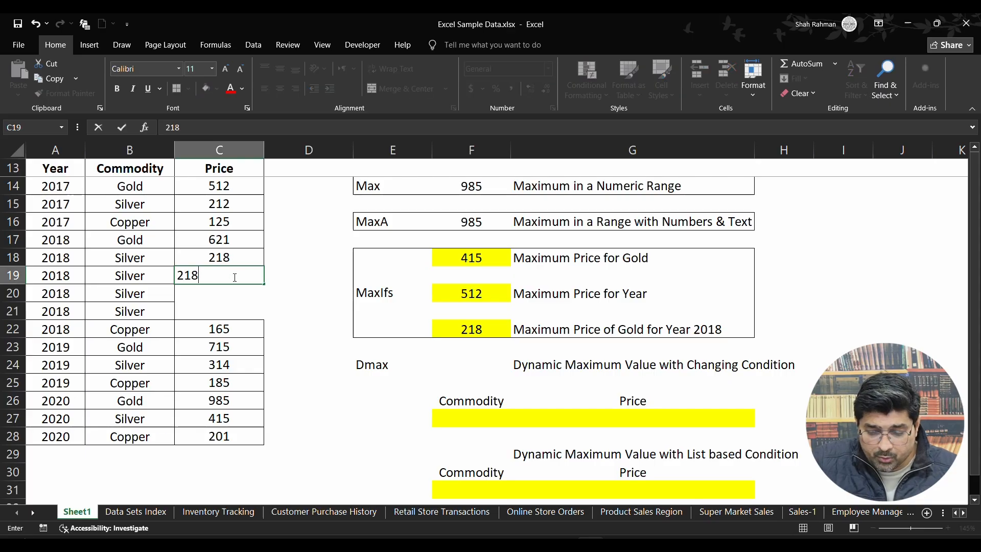
pyautogui.press('Return')
pyautogui.write('218')
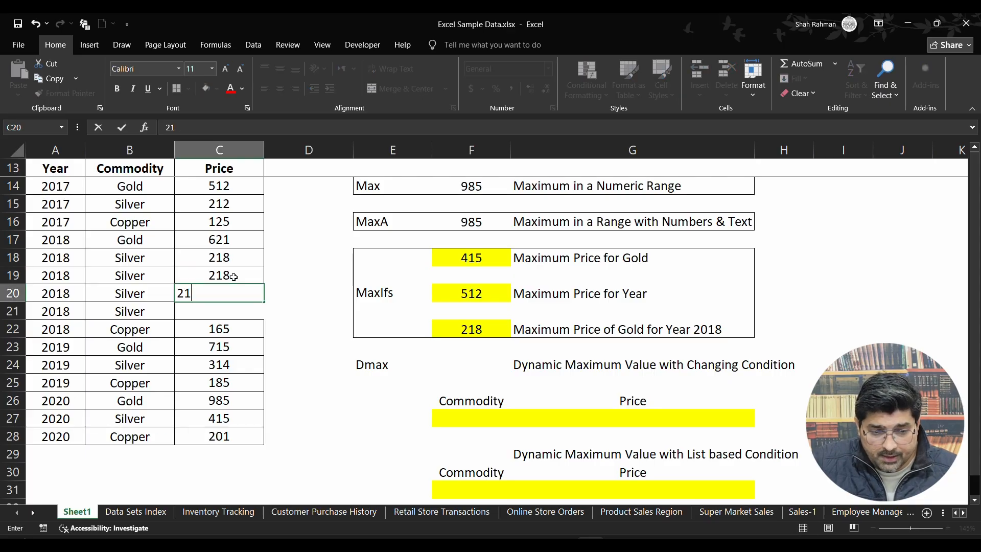
pyautogui.press('BackSpace')
pyautogui.press('BackSpace')
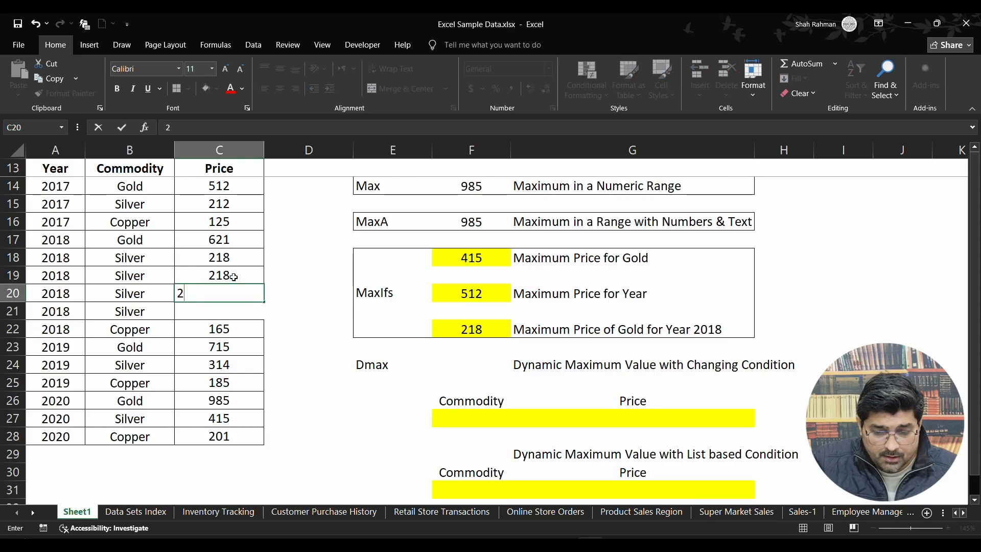
pyautogui.write('36')
pyautogui.press('Return')
pyautogui.write('268')
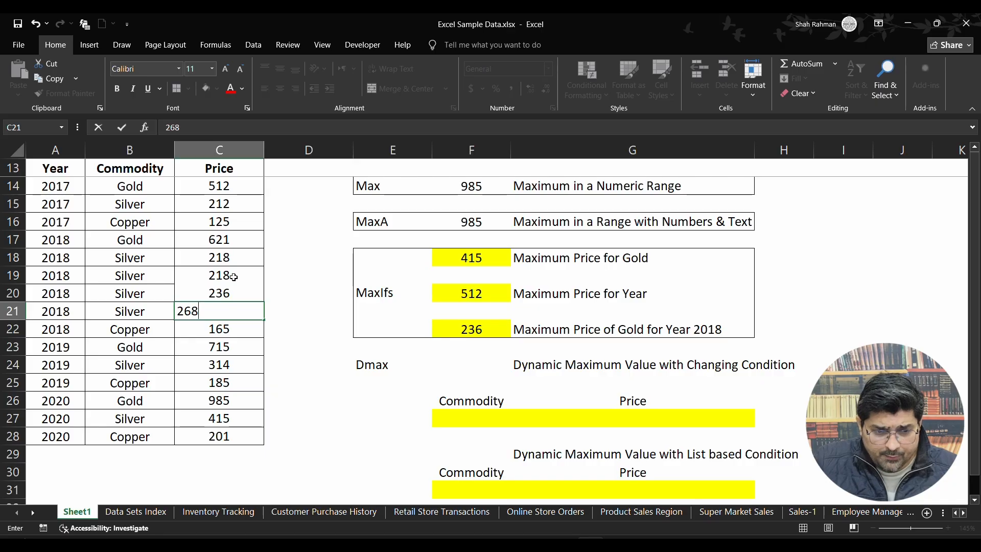
pyautogui.press('Return')
# Compare the added Silver prices in C19:C21 with the MAXIFS result and ranges in F22.
pyautogui.click(232, 311)
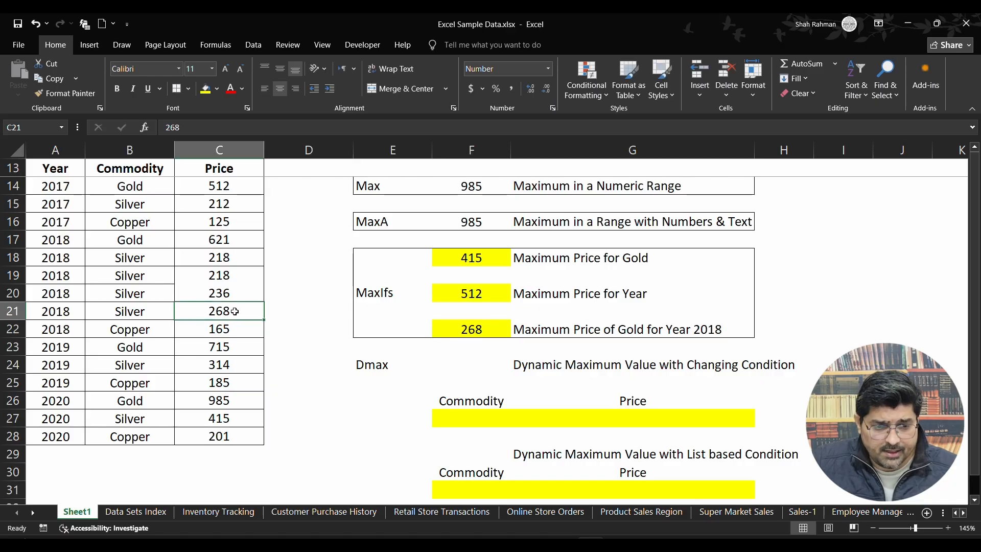
pyautogui.moveTo(219, 278); pyautogui.dragTo(223, 309)
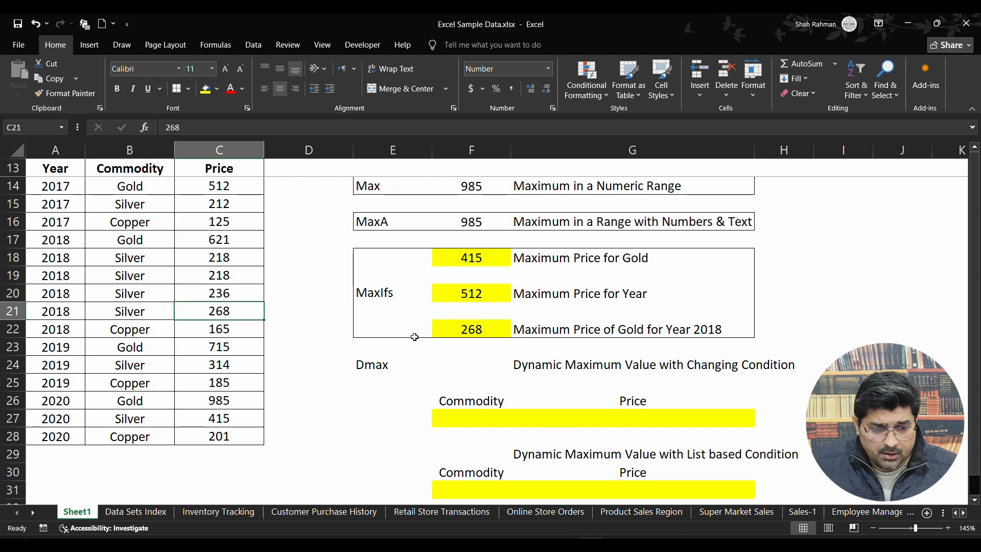
pyautogui.click(462, 329)
pyautogui.doubleClick(463, 329)
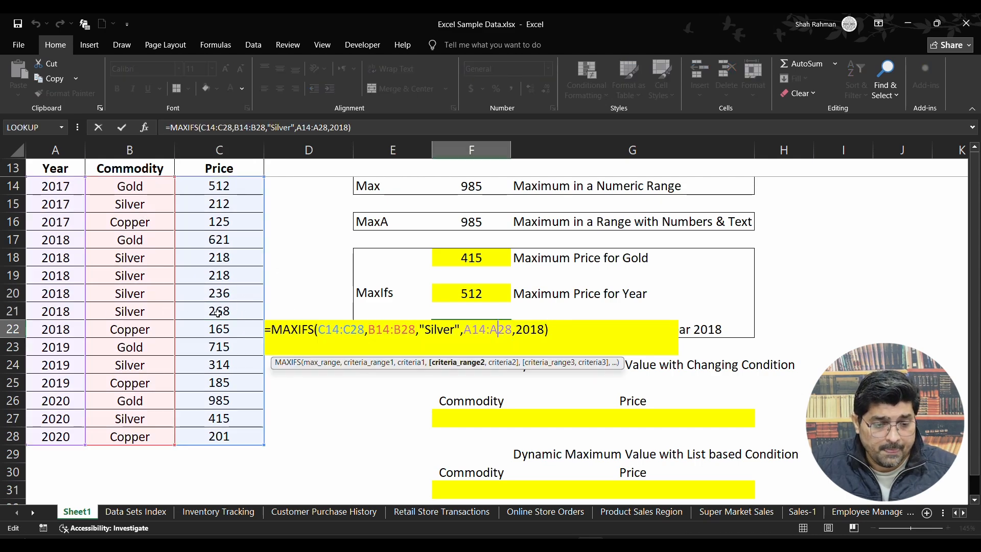
pyautogui.press('Return')
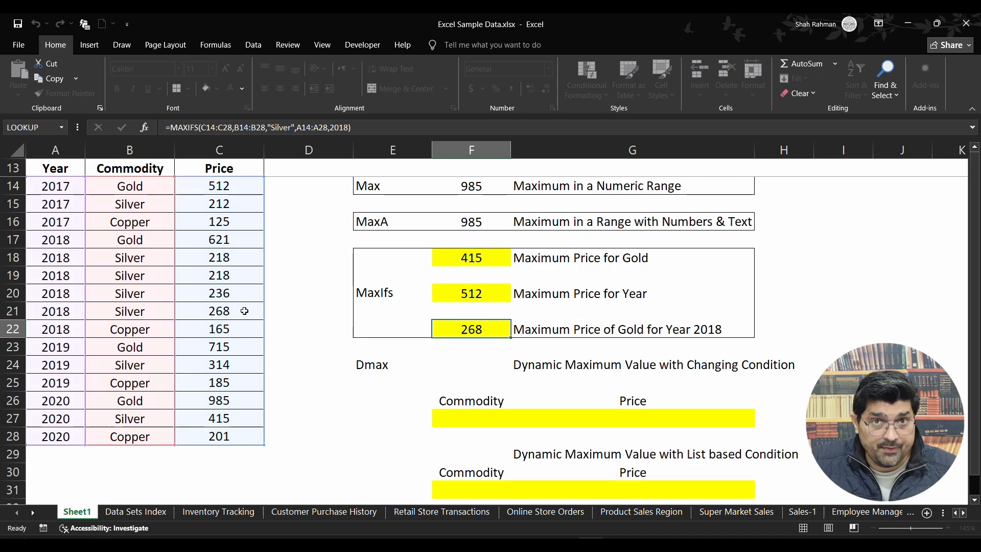
pyautogui.click(237, 299)
# Review the maximum range, criteria ranges and criteria of the MAXIFS formula in F22, leaving it unchanged.
pyautogui.click(464, 329)
pyautogui.doubleClick(465, 329)
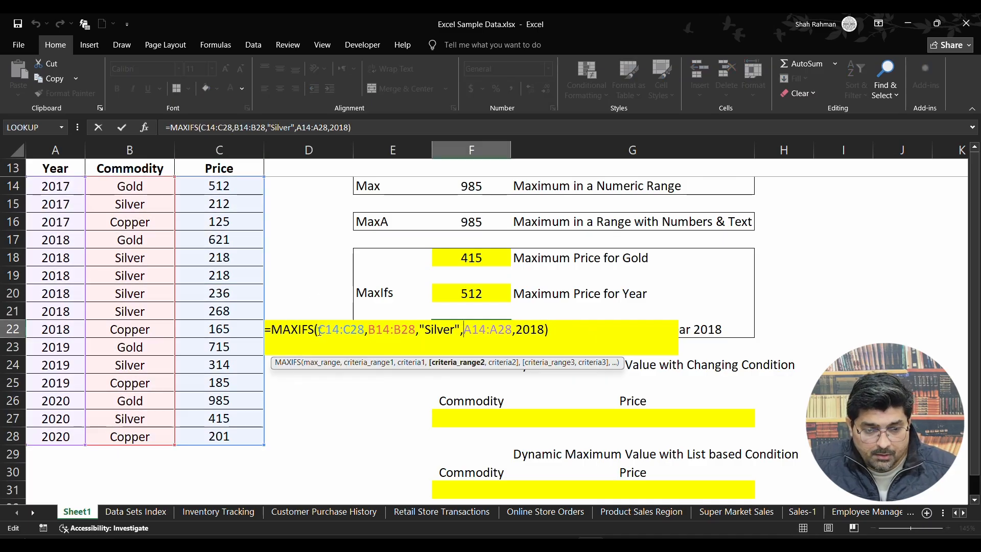
pyautogui.moveTo(319, 329); pyautogui.dragTo(364, 330)
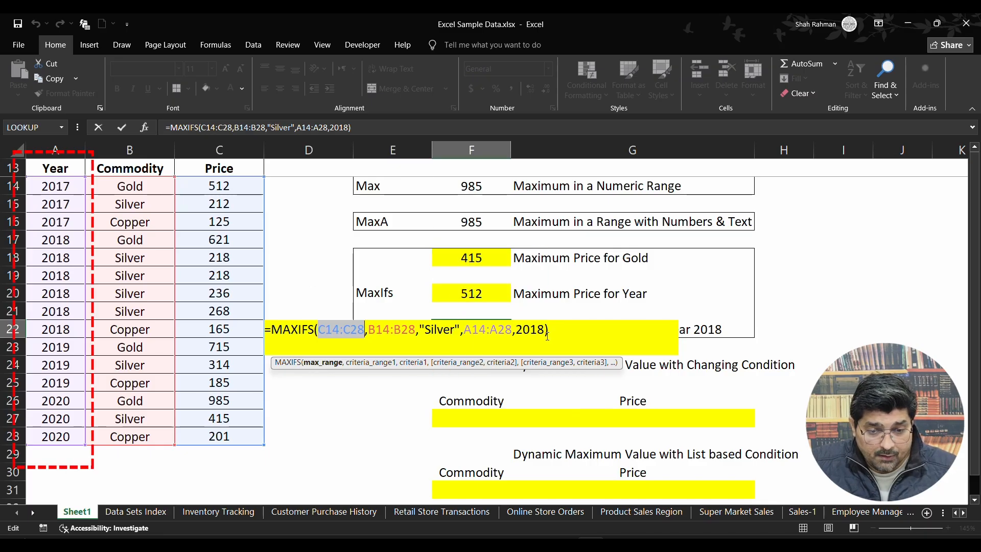
pyautogui.press('Return')
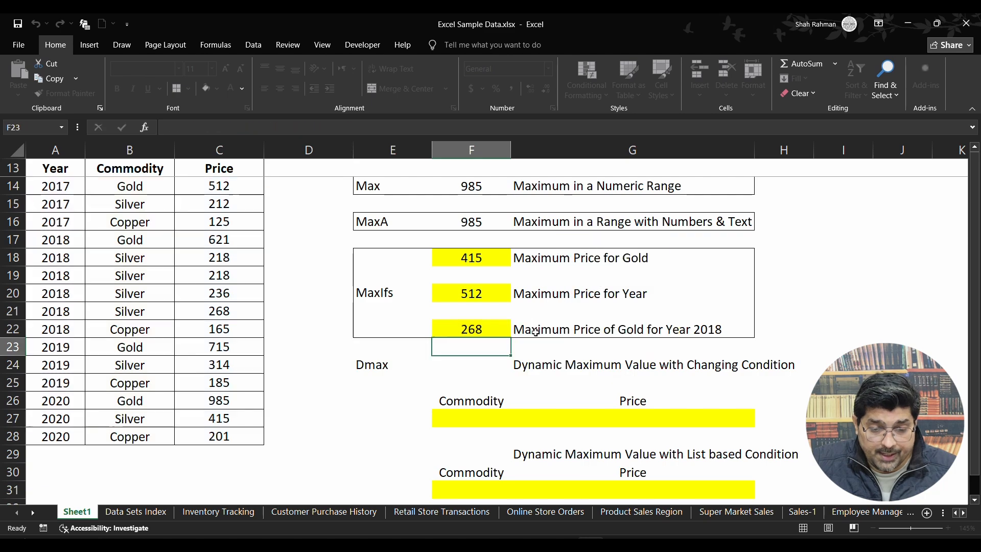
pyautogui.doubleClick(493, 326)
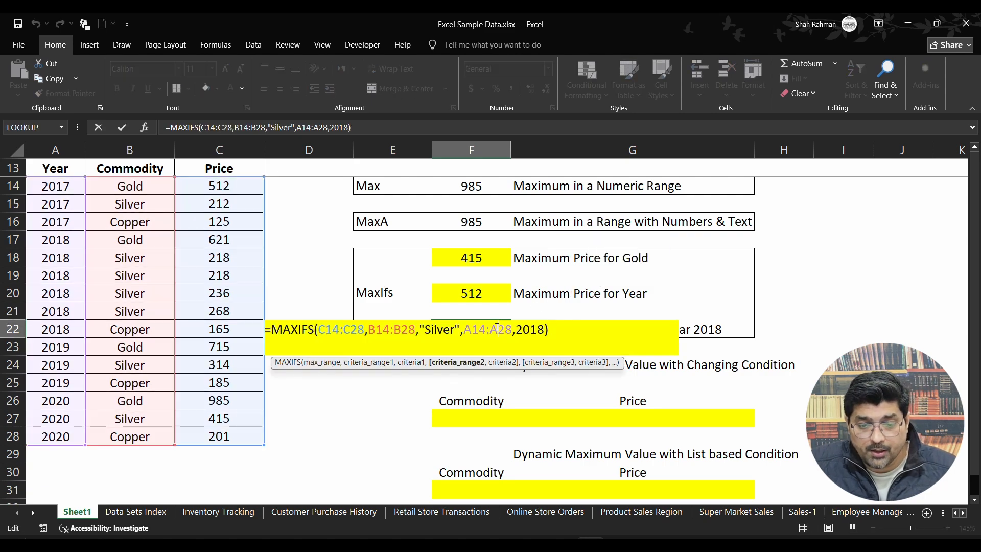
pyautogui.press('Escape')
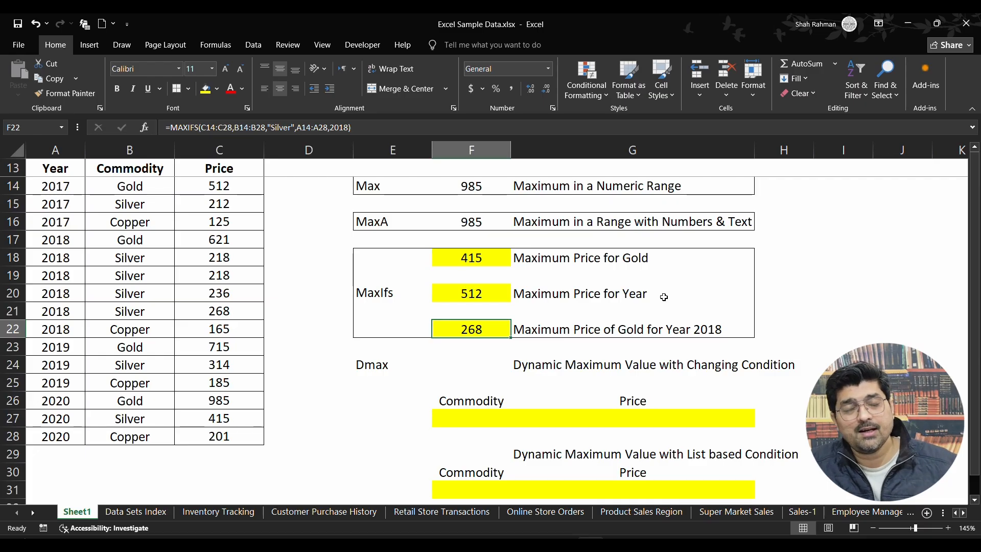
# Examine the Commodity and Price headings and the empty cells beneath them in the first Dmax block, F26:G27.
pyautogui.click(493, 424)
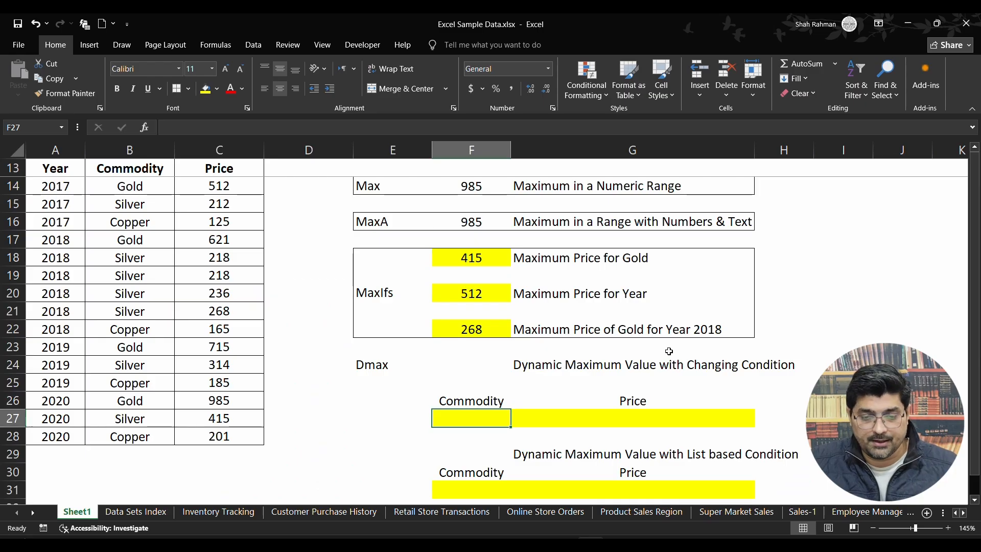
pyautogui.click(653, 413)
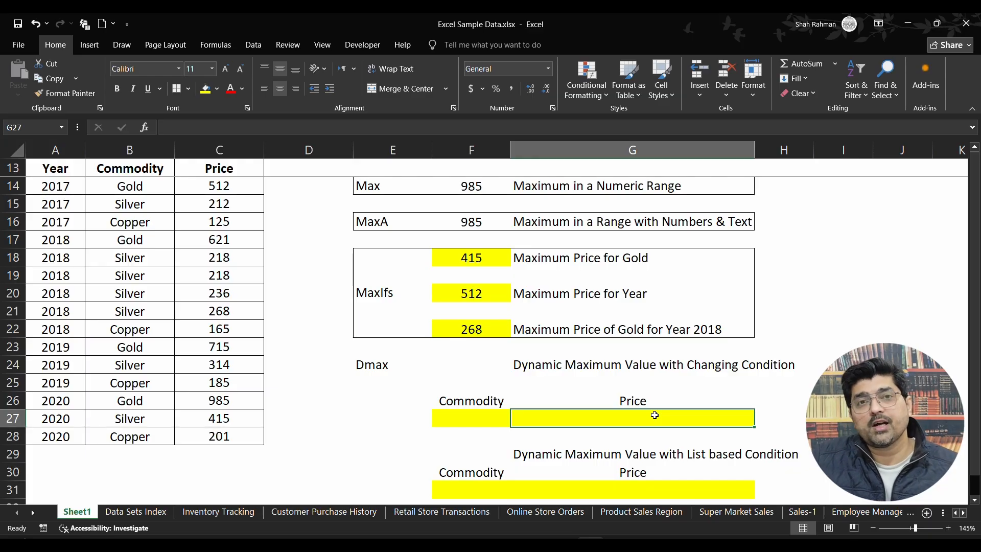
pyautogui.click(488, 401)
pyautogui.click(490, 417)
pyautogui.click(633, 399)
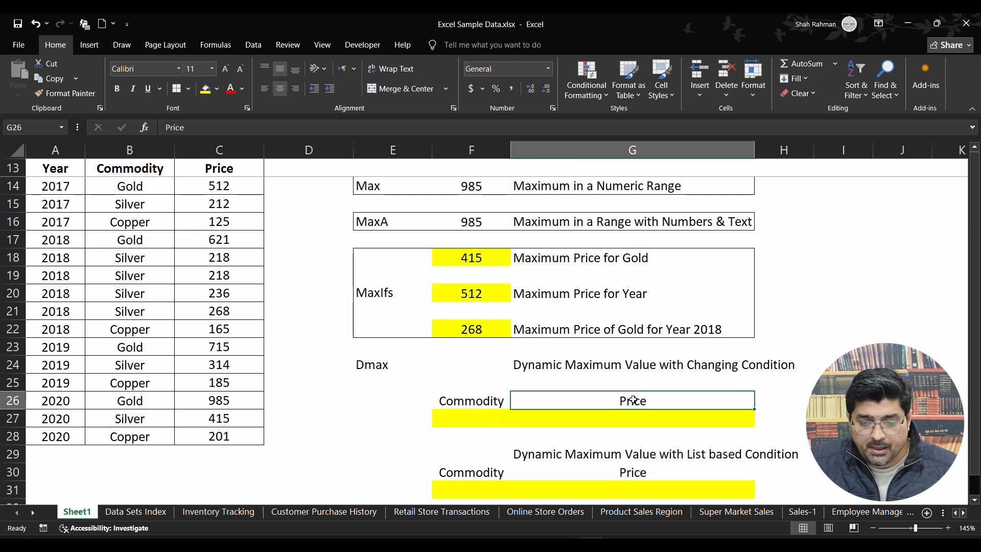
pyautogui.click(479, 401)
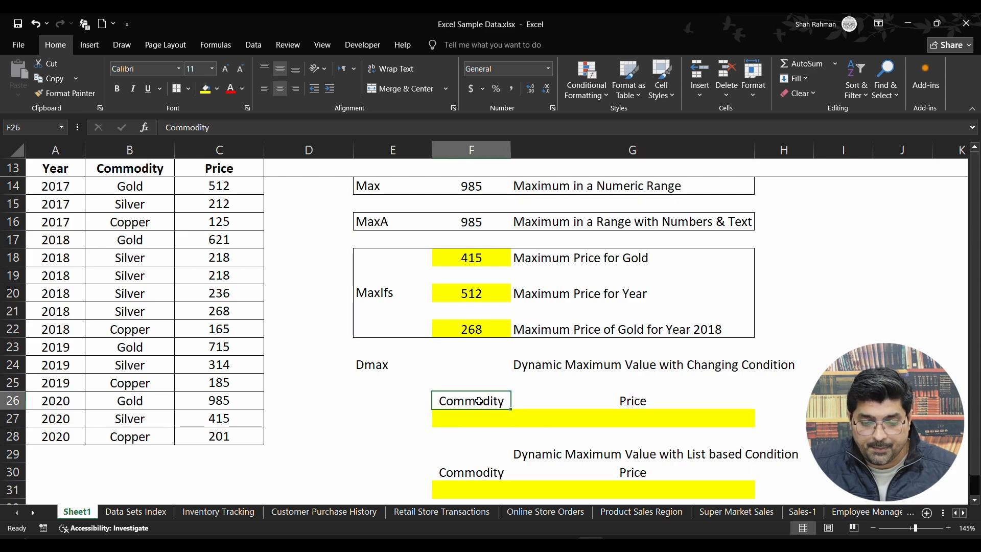
pyautogui.click(631, 403)
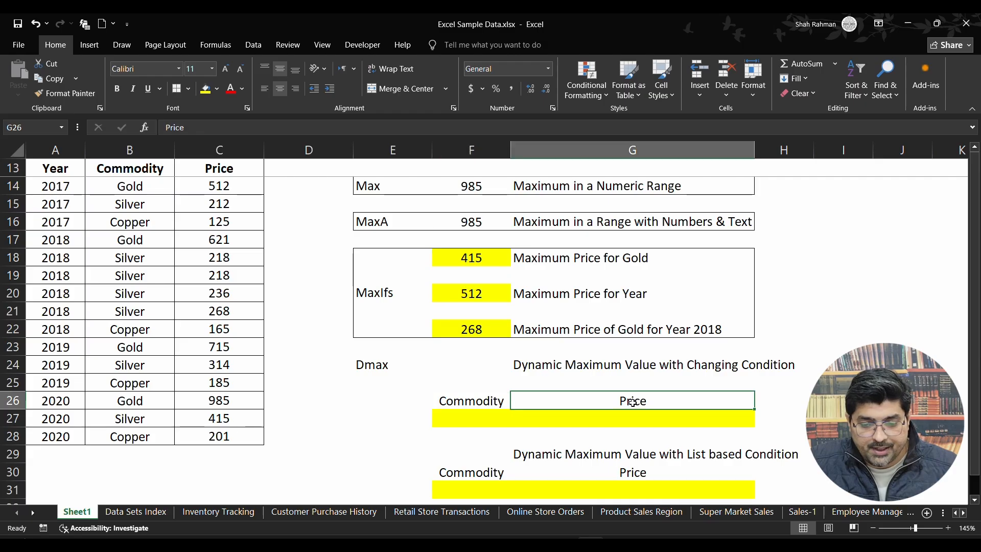
pyautogui.click(487, 417)
# Start a DMAX formula in G27 with the whole table including headers, A13:C28, as the database.
pyautogui.click(624, 419)
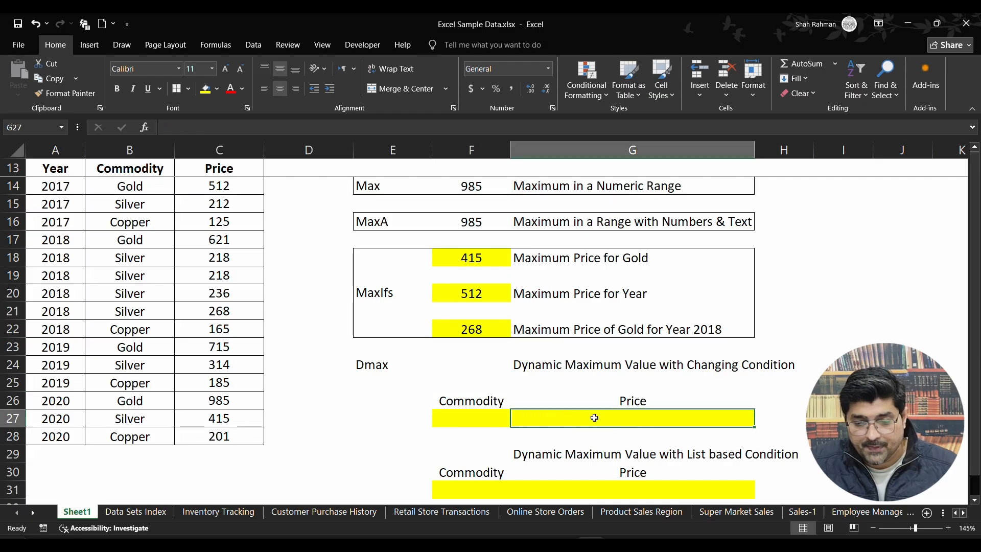
pyautogui.write('=')
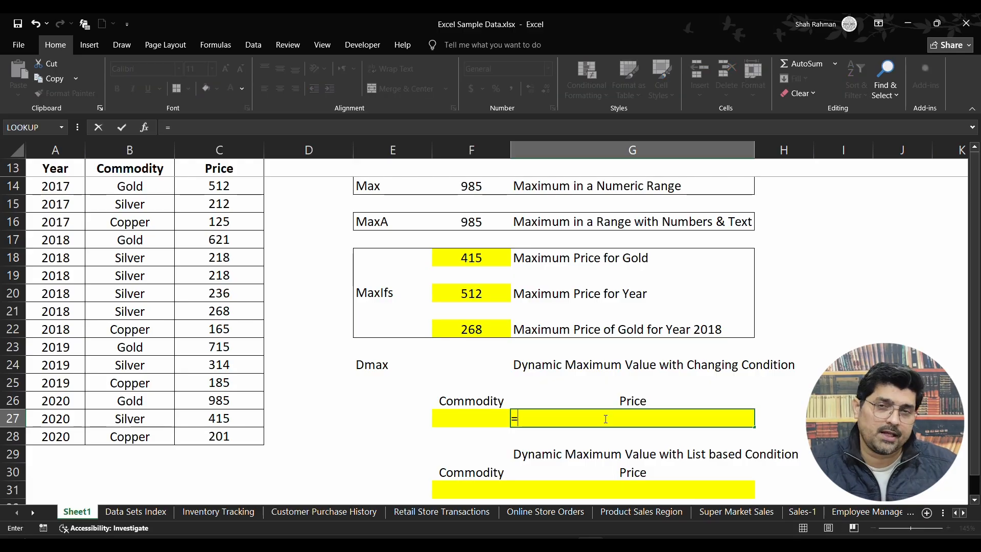
pyautogui.write('d')
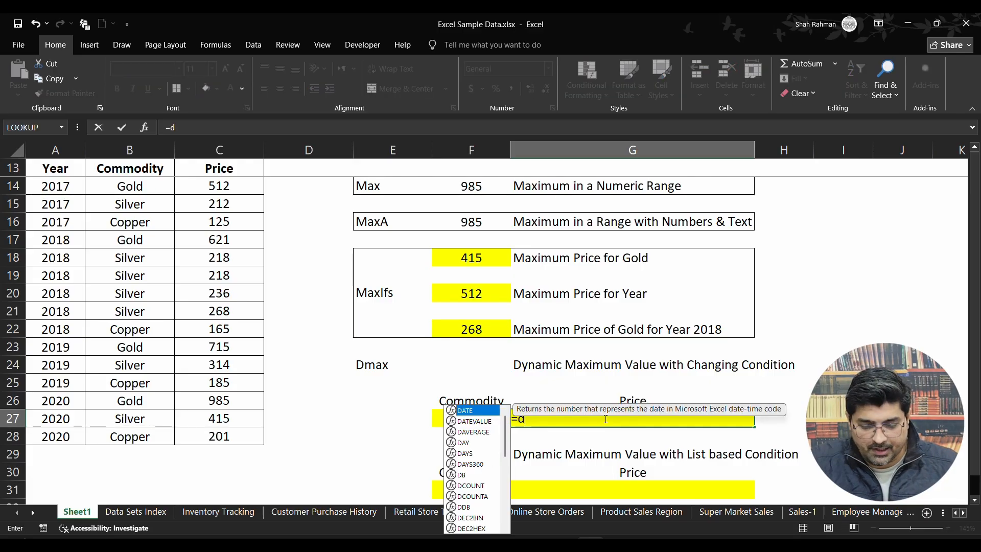
pyautogui.write('max')
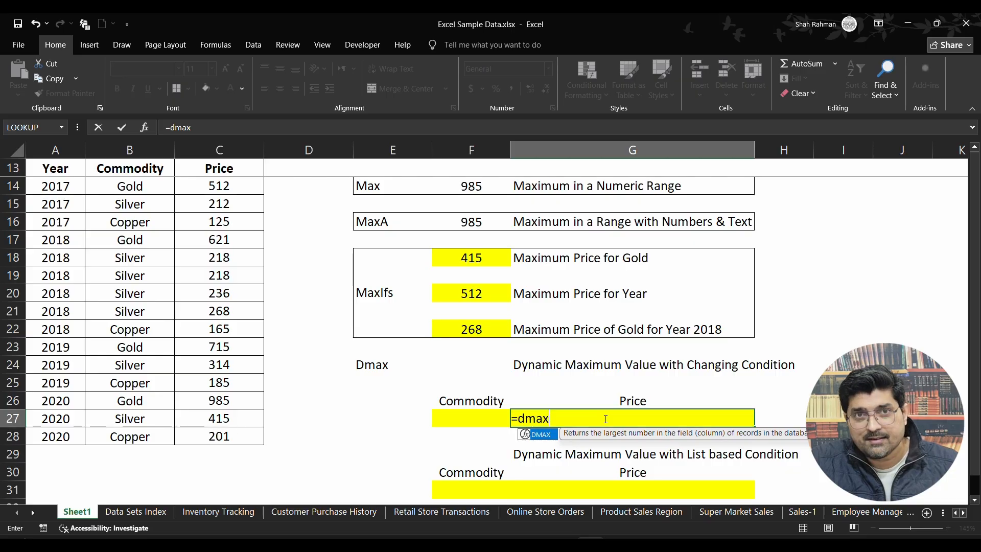
pyautogui.write('(')
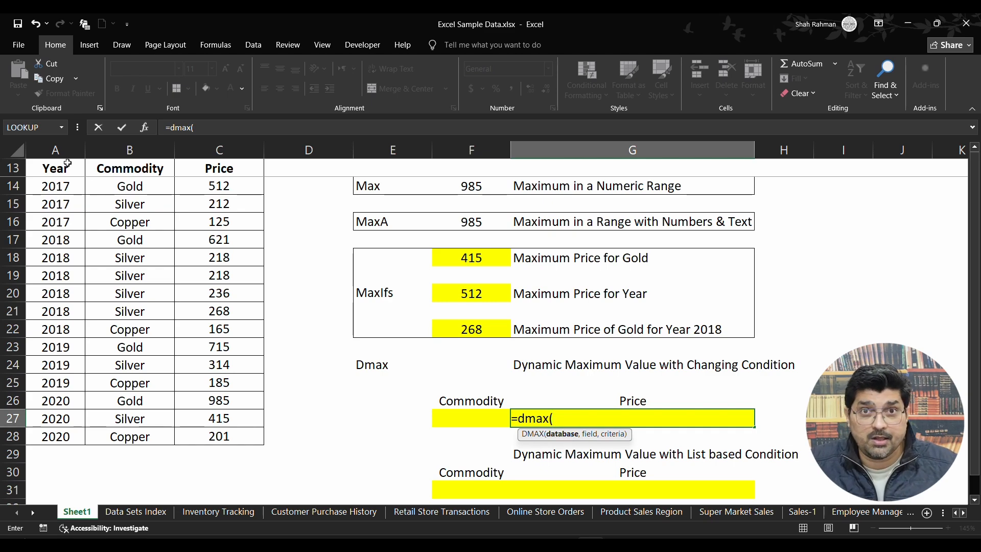
pyautogui.moveTo(67, 163); pyautogui.dragTo(235, 435)
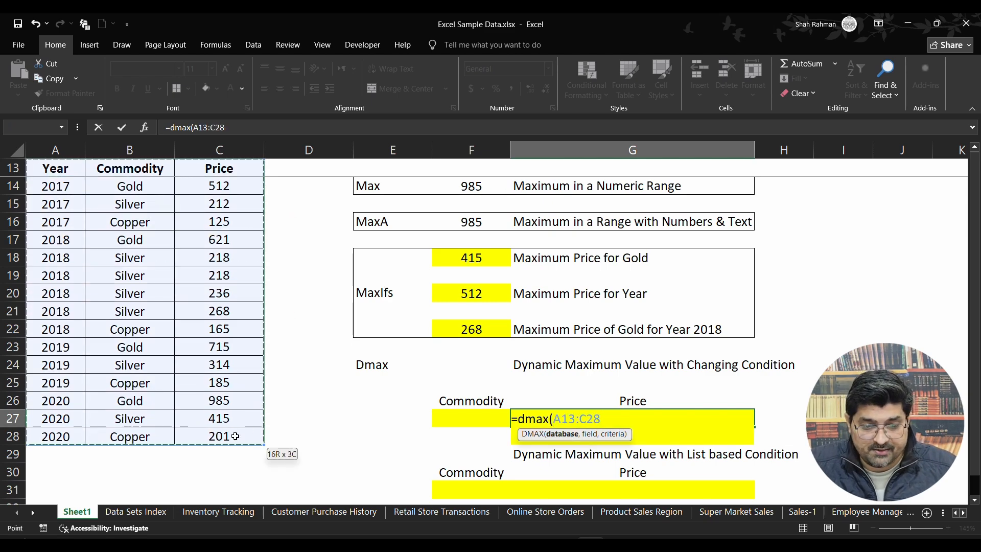
pyautogui.write(',')
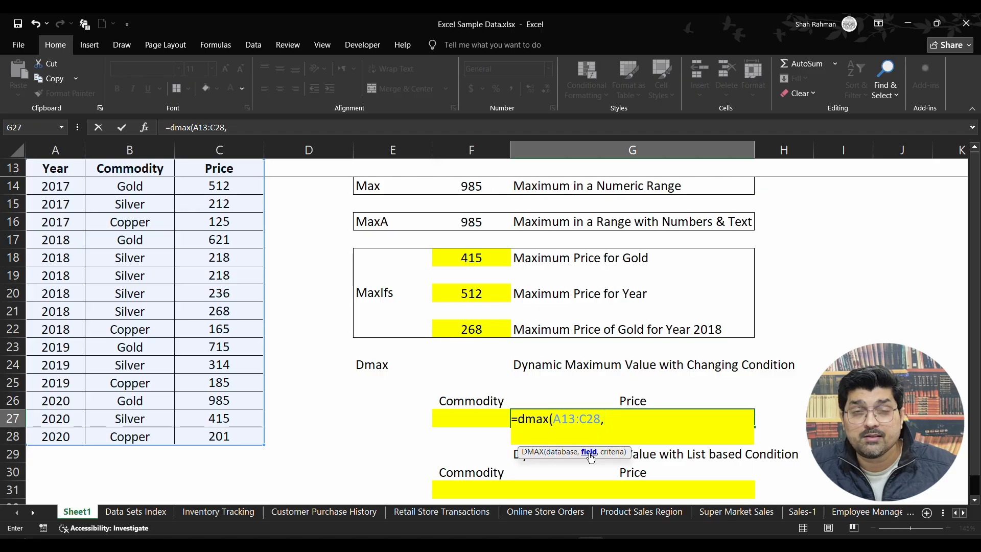
# Set the Price header C13 as field and F26:F27 as criteria in G27's DMAX formula, and complete it.
pyautogui.click(239, 167)
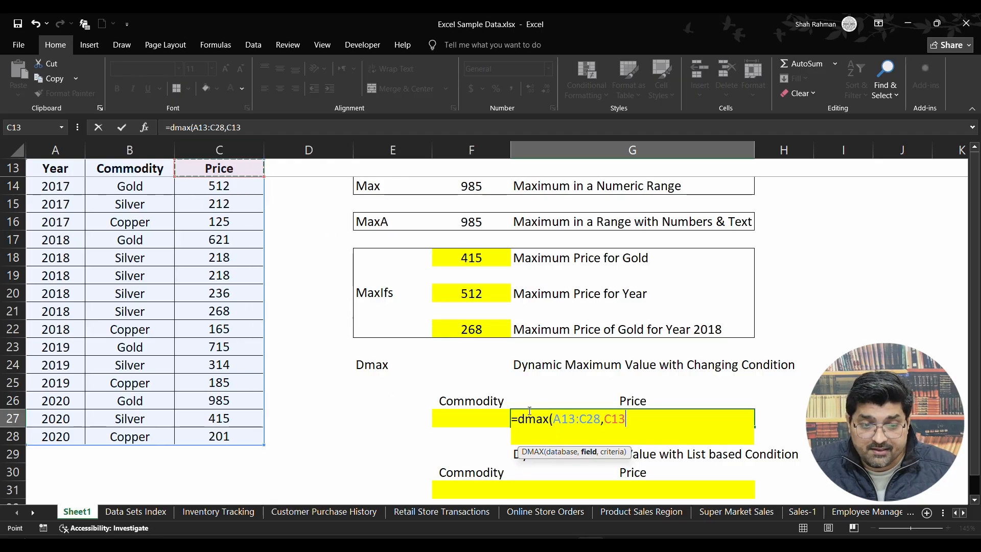
pyautogui.write(',')
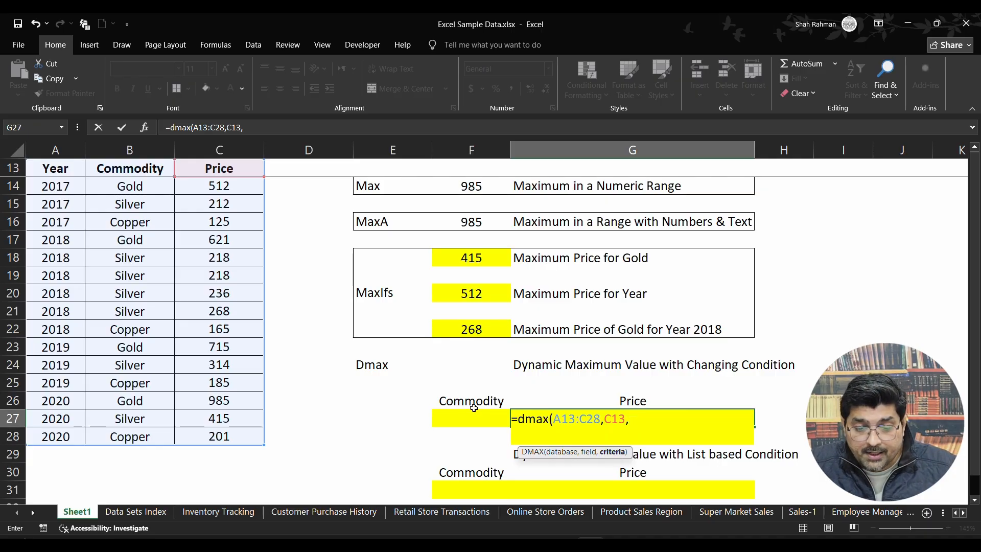
pyautogui.moveTo(470, 400); pyautogui.dragTo(468, 417)
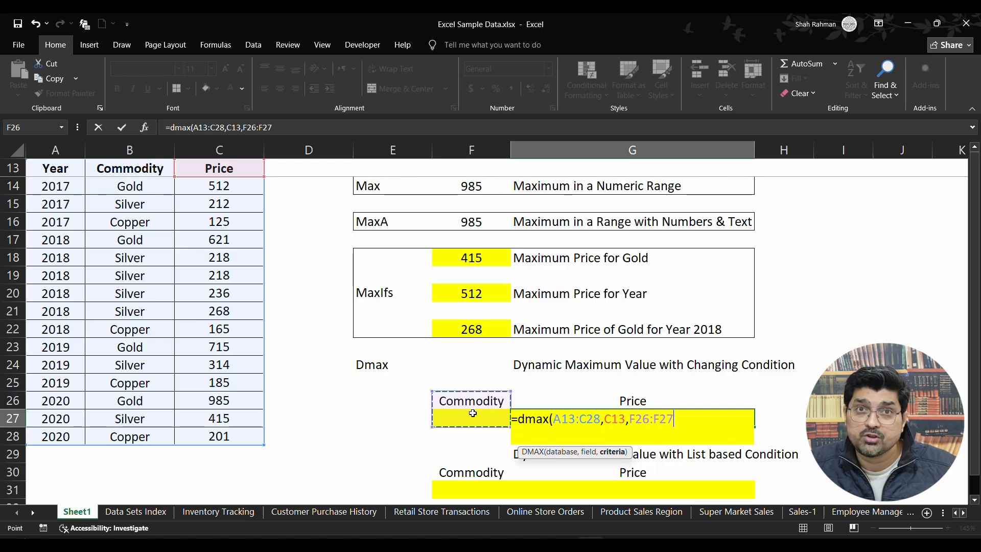
pyautogui.write(')')
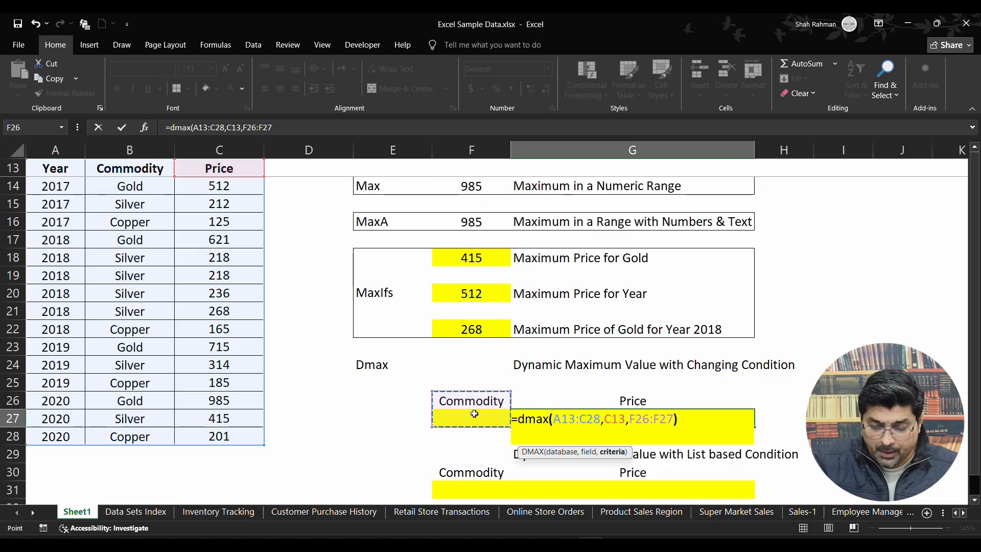
pyautogui.press('Return')
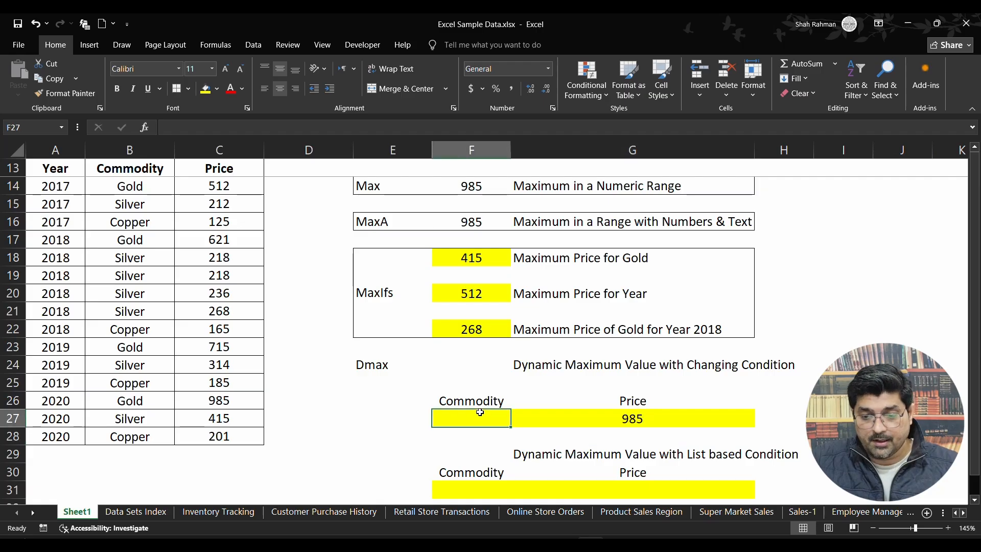
# Enter Gold as the commodity criterion in F27 and check the DMAX price in G27.
pyautogui.click(475, 413)
pyautogui.write('Gold')
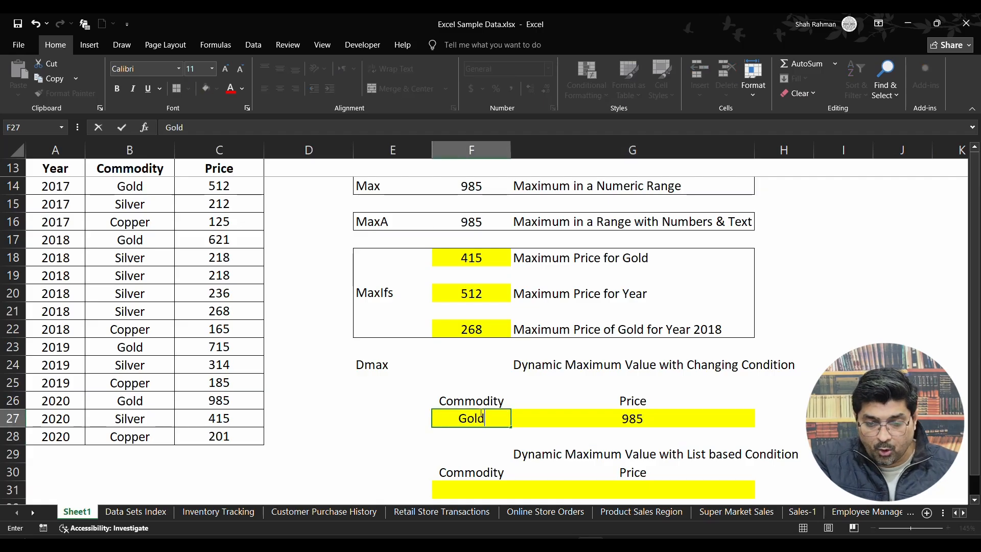
pyautogui.press('Return')
pyautogui.click(479, 412)
pyautogui.press('Right')
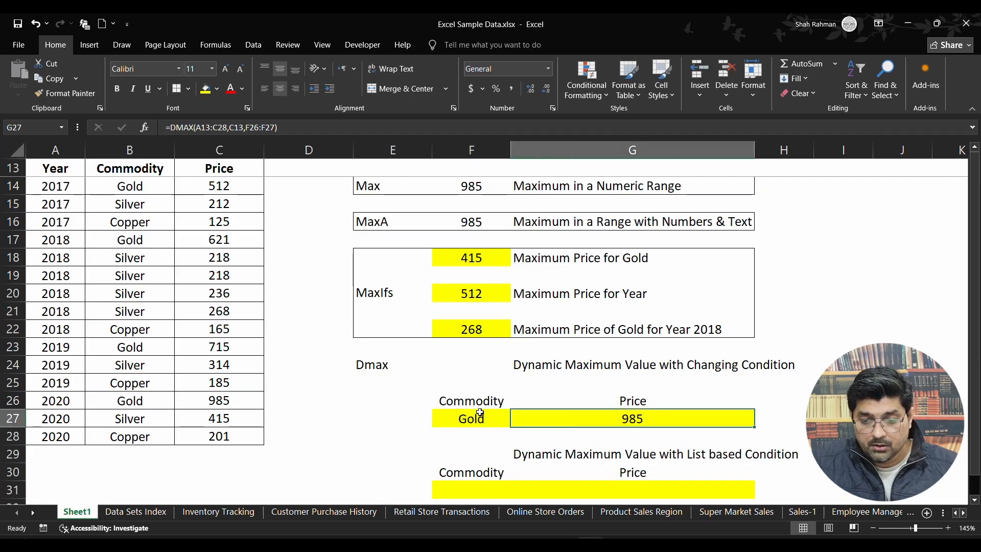
pyautogui.press('Left')
pyautogui.press('Right')
pyautogui.press('Left')
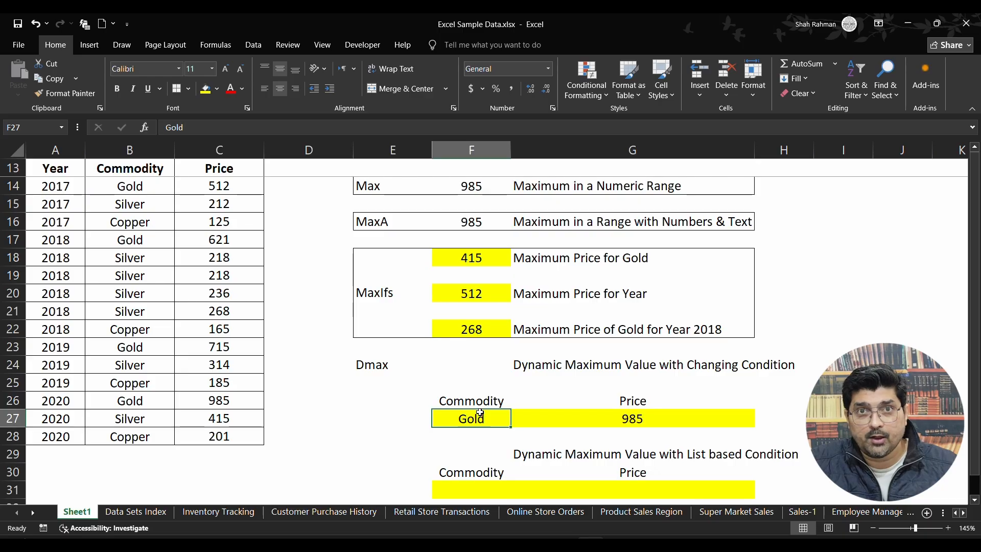
# Replace the commodity criterion in F27 with Silver and check G27's price against the Silver rows of the table.
pyautogui.press('Delete')
pyautogui.press('Right')
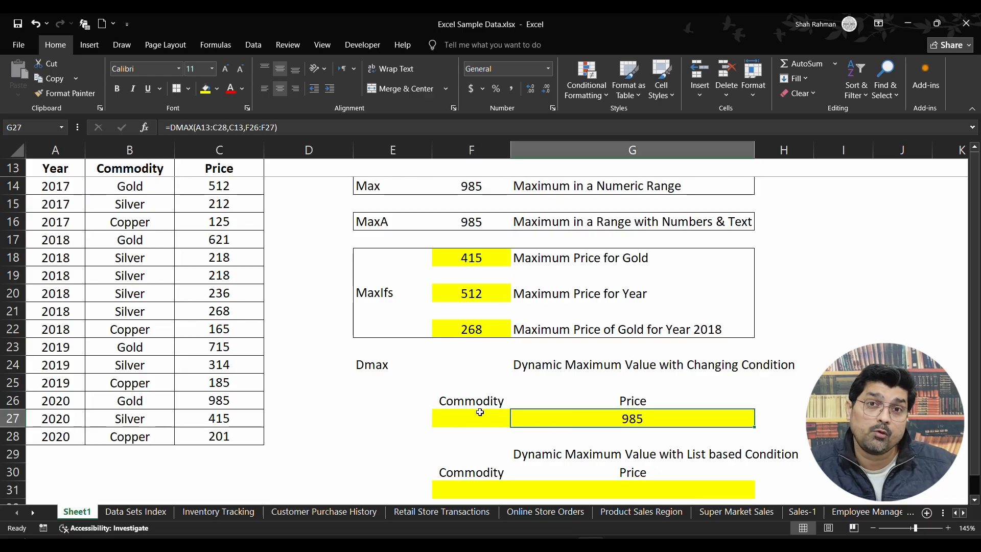
pyautogui.press('Left')
pyautogui.write('Sil')
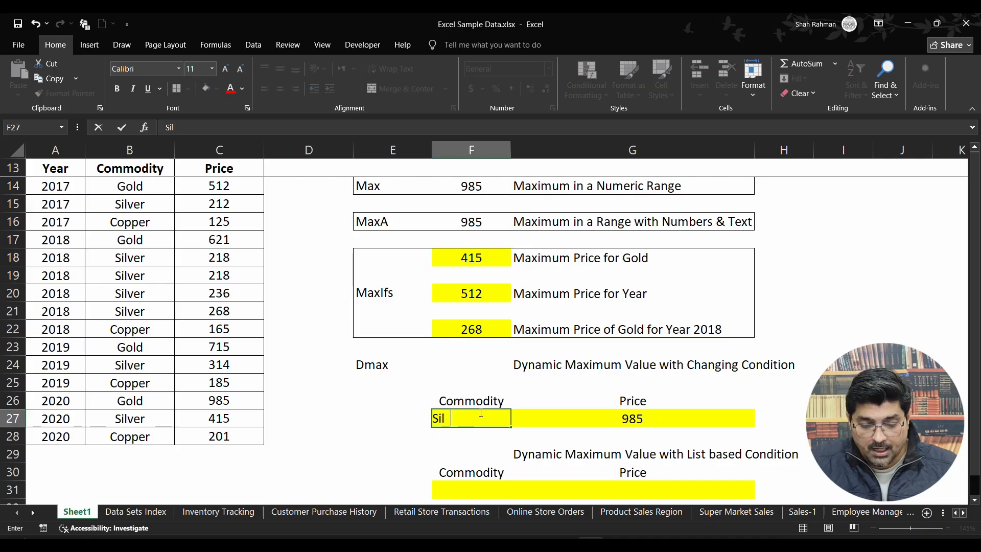
pyautogui.write('ver')
pyautogui.press('Return')
pyautogui.press('Up')
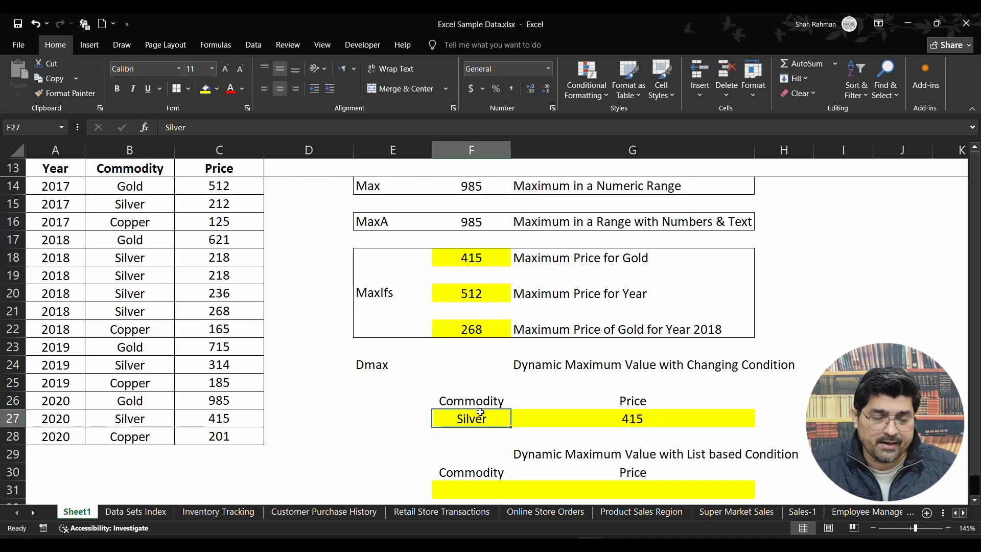
pyautogui.moveTo(139, 202); pyautogui.dragTo(202, 201)
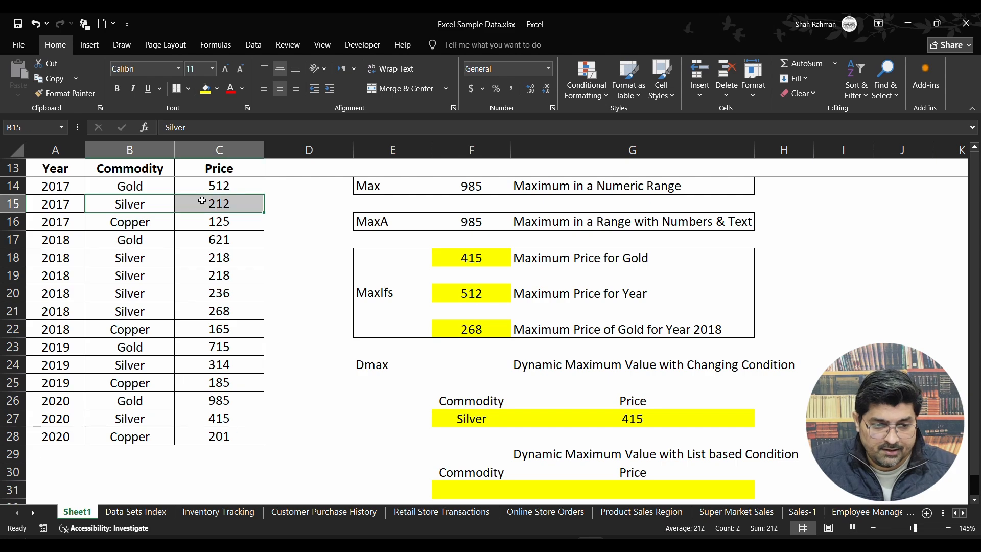
pyautogui.moveTo(128, 257); pyautogui.dragTo(215, 308)
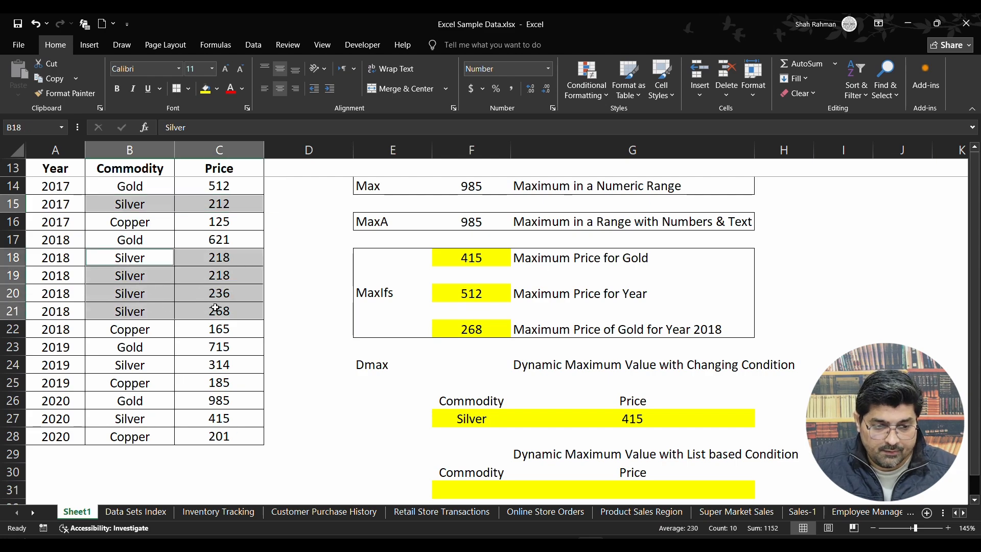
pyautogui.moveTo(143, 362); pyautogui.dragTo(214, 364)
pyautogui.keyDown('ctrl'); pyautogui.click(166, 417); pyautogui.keyUp('ctrl')
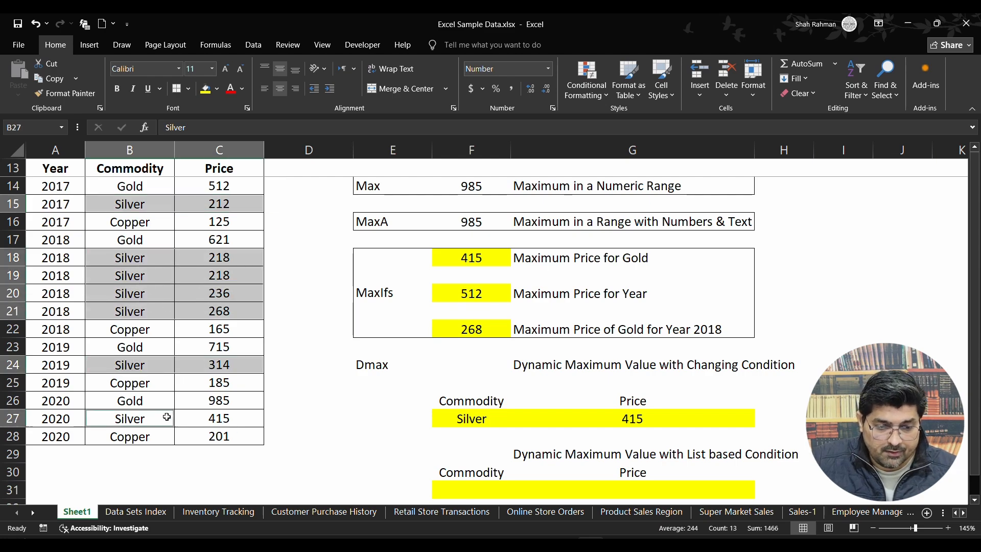
pyautogui.moveTo(167, 417); pyautogui.dragTo(218, 417)
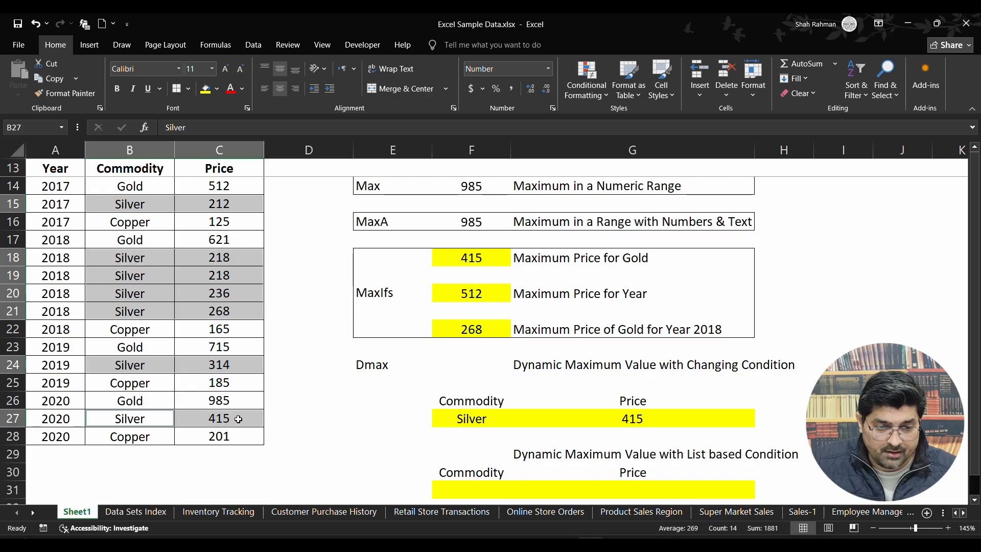
# Set the commodity criterion in F27 to Copper and check G27's DMAX price against the 2020 Copper row.
pyautogui.click(482, 419)
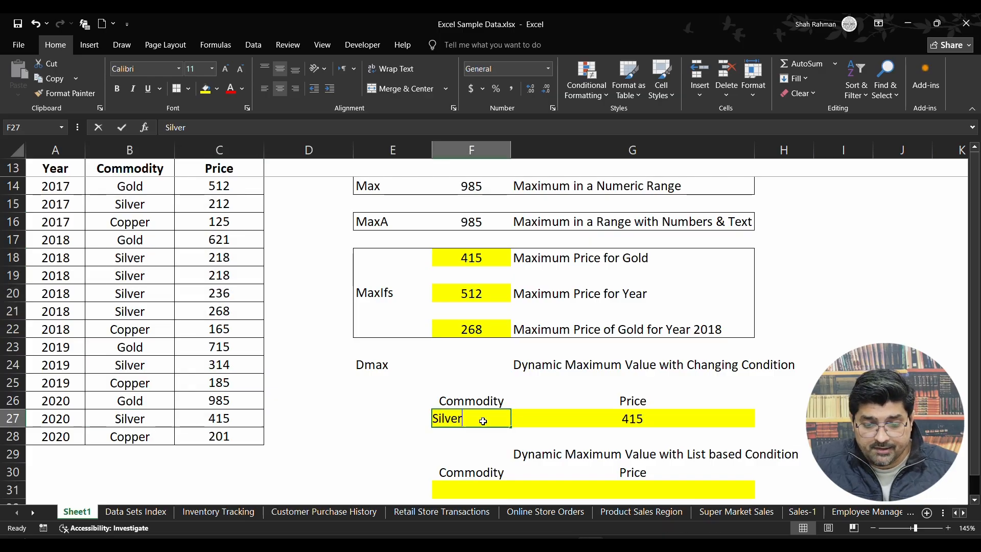
pyautogui.write('Copper')
pyautogui.press('Return')
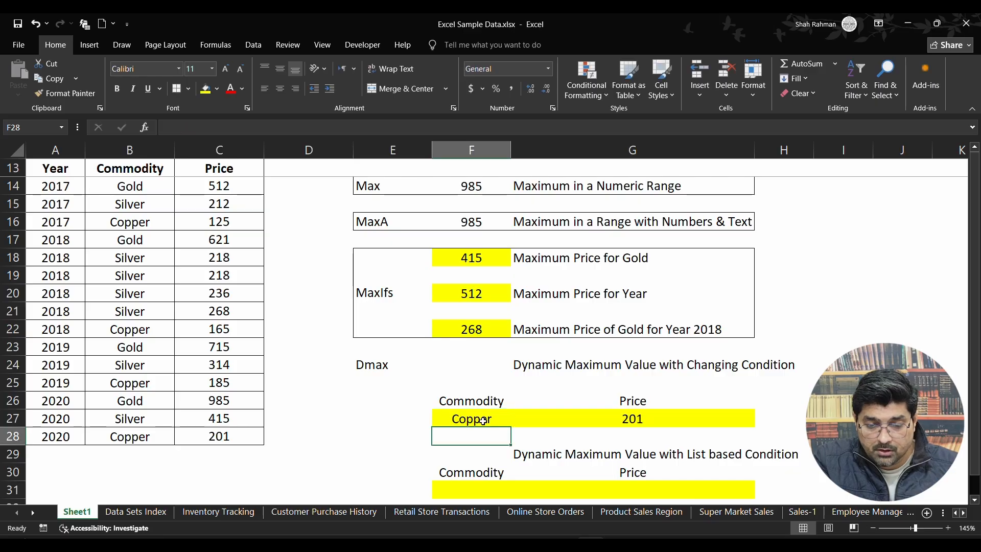
pyautogui.click(483, 420)
pyautogui.moveTo(138, 435); pyautogui.dragTo(223, 438)
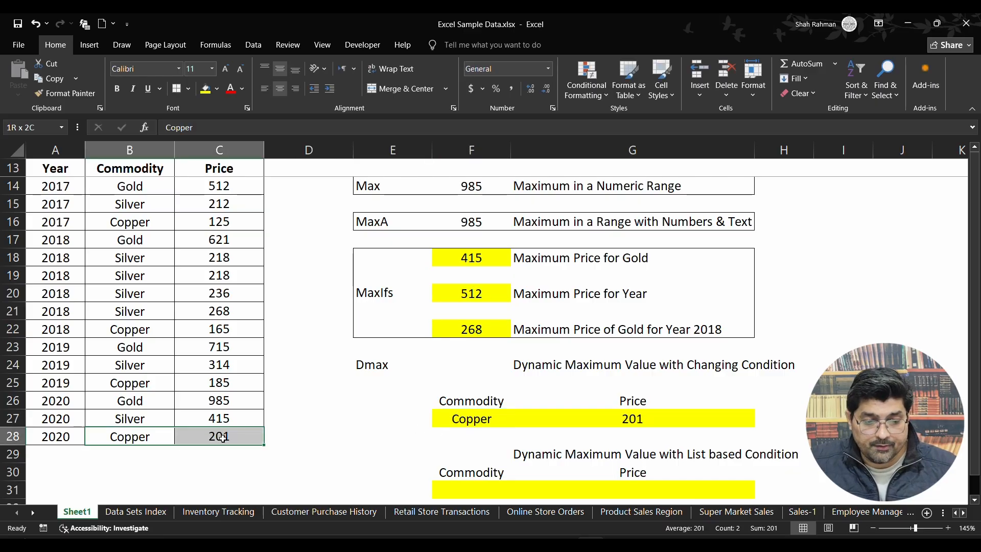
pyautogui.click(503, 422)
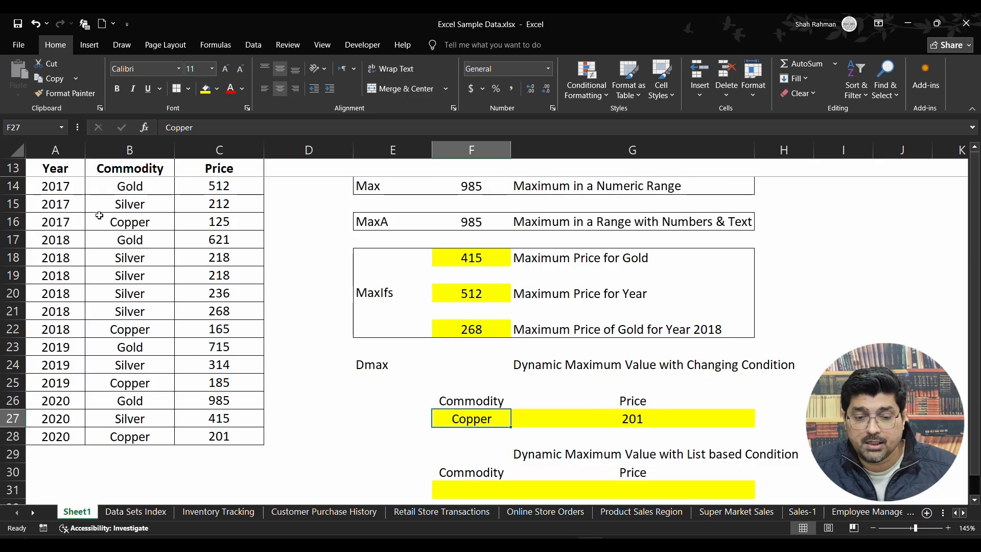
pyautogui.click(545, 416)
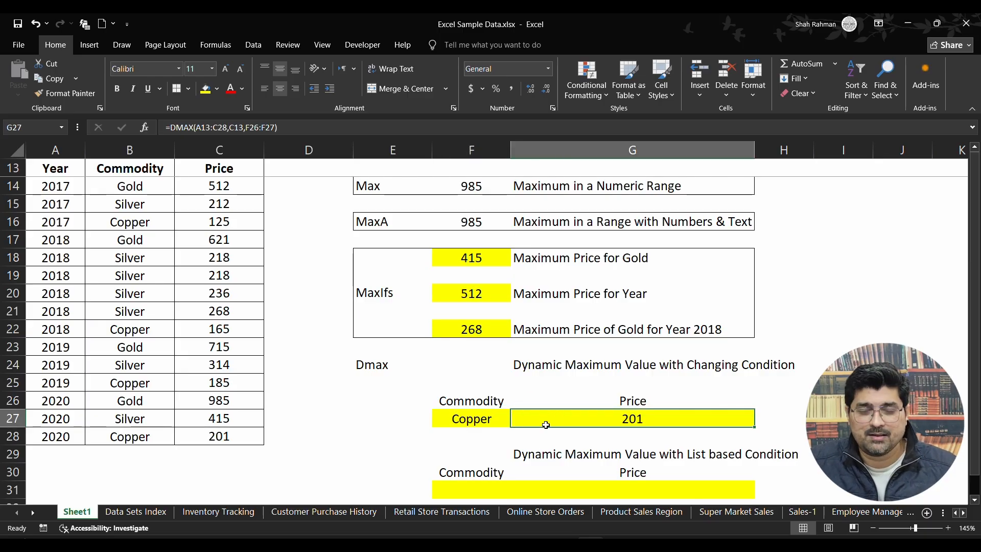
pyautogui.click(486, 488)
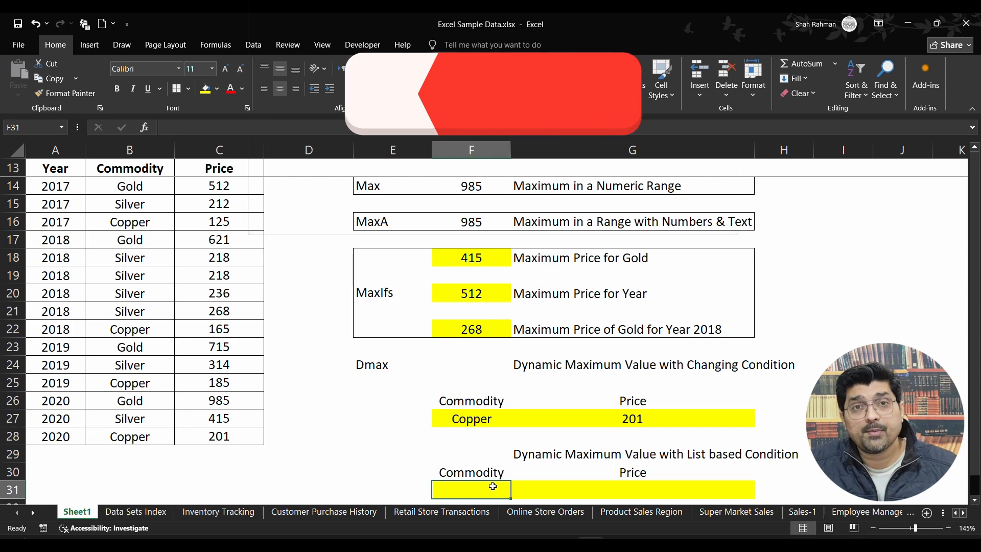
pyautogui.click(478, 419)
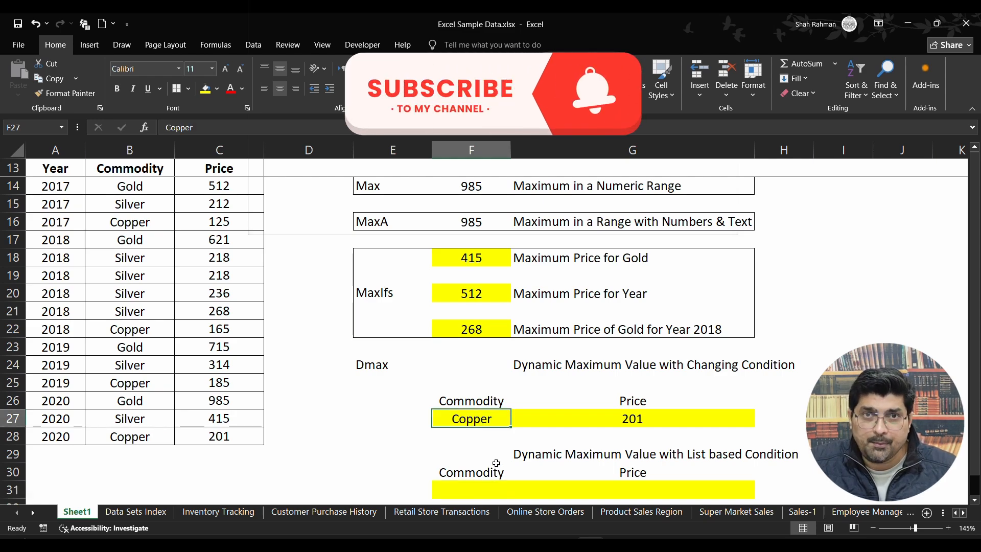
pyautogui.click(486, 489)
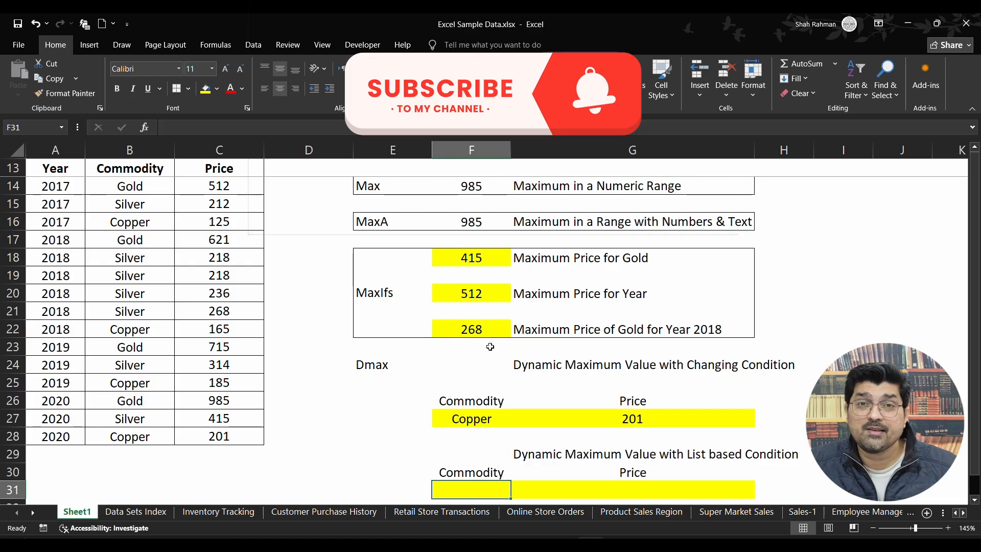
pyautogui.scroll(-1, 491, 366)
pyautogui.scroll(1, 492, 366)
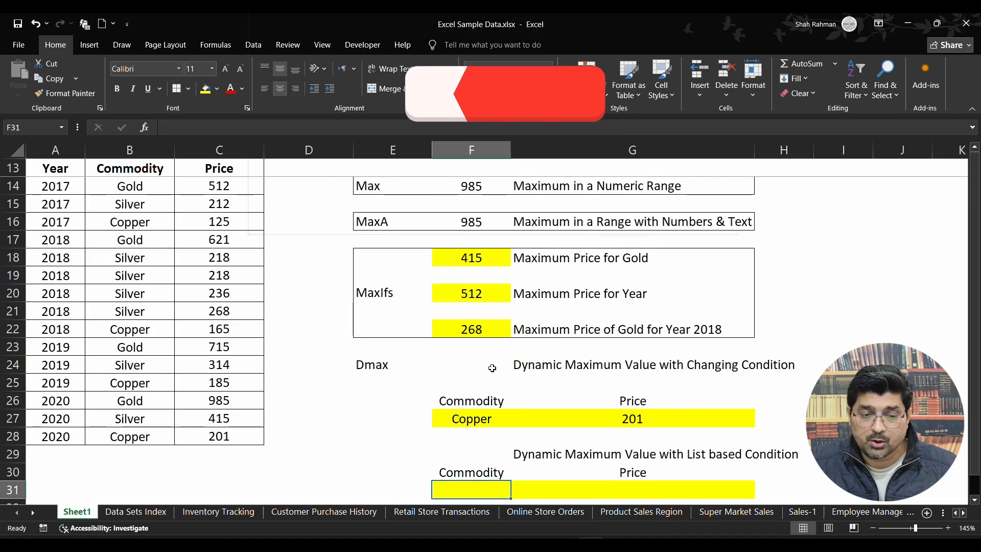
# Start a DMAX formula in G31 with the whole table including headers, A13:C28, as the database.
pyautogui.click(613, 488)
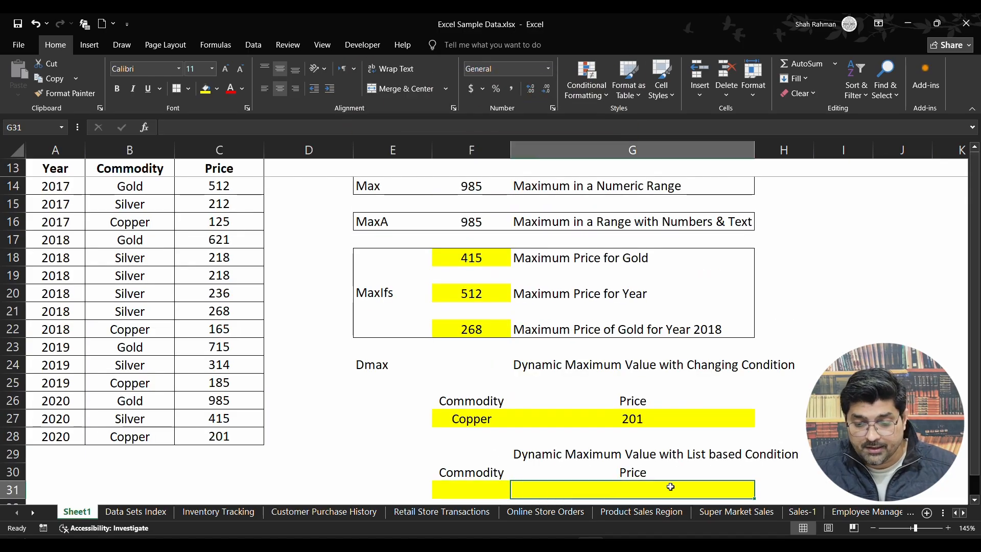
pyautogui.write('=dm')
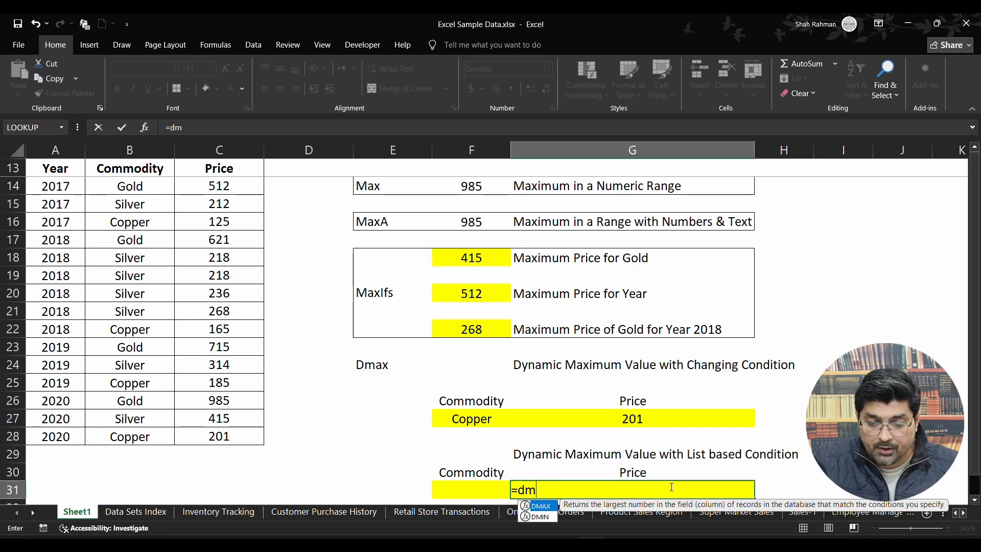
pyautogui.write('ax(')
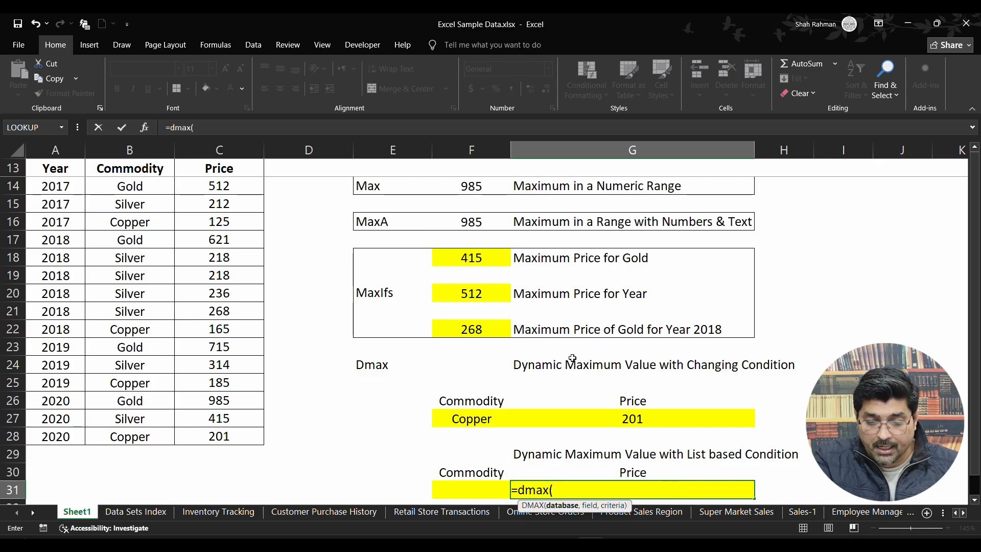
pyautogui.moveTo(60, 168); pyautogui.dragTo(251, 433)
pyautogui.write(',')
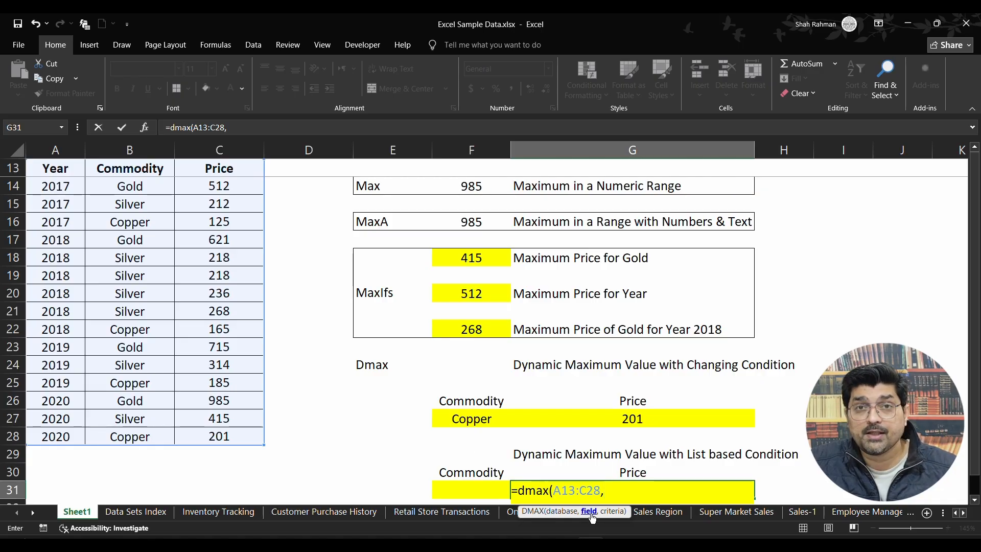
# Complete G31's DMAX formula with the Price header C13 as field and F30:F31 as criteria.
pyautogui.click(245, 168)
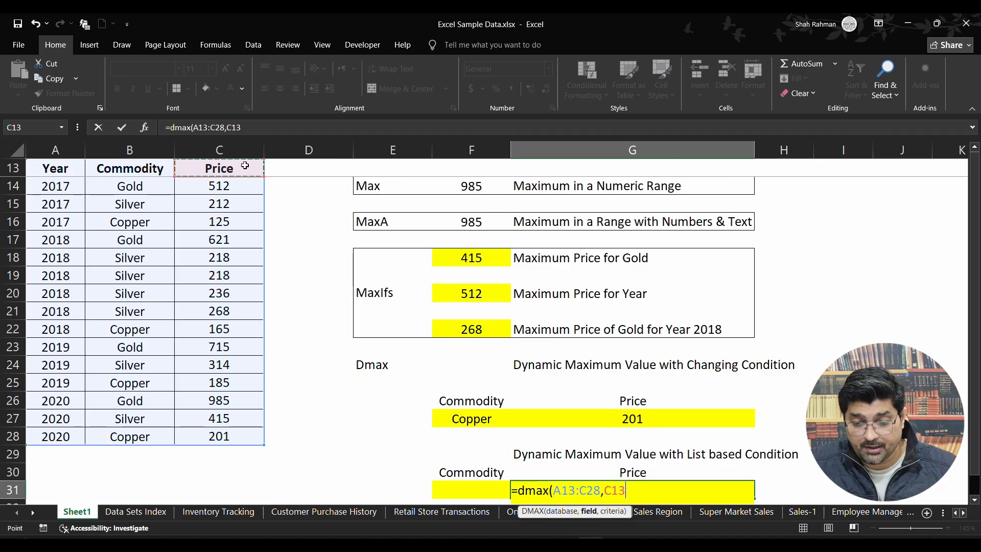
pyautogui.write(',')
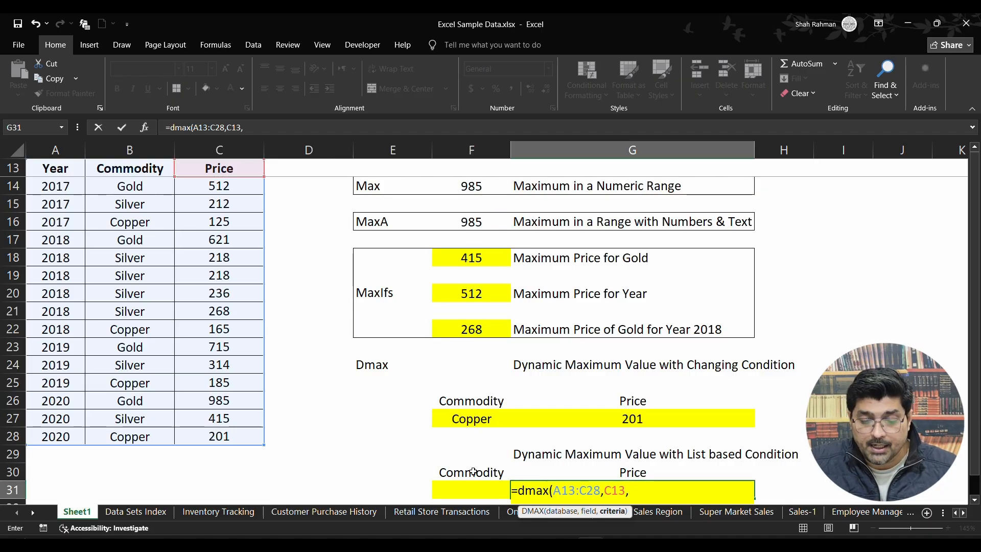
pyautogui.moveTo(471, 472); pyautogui.dragTo(474, 490)
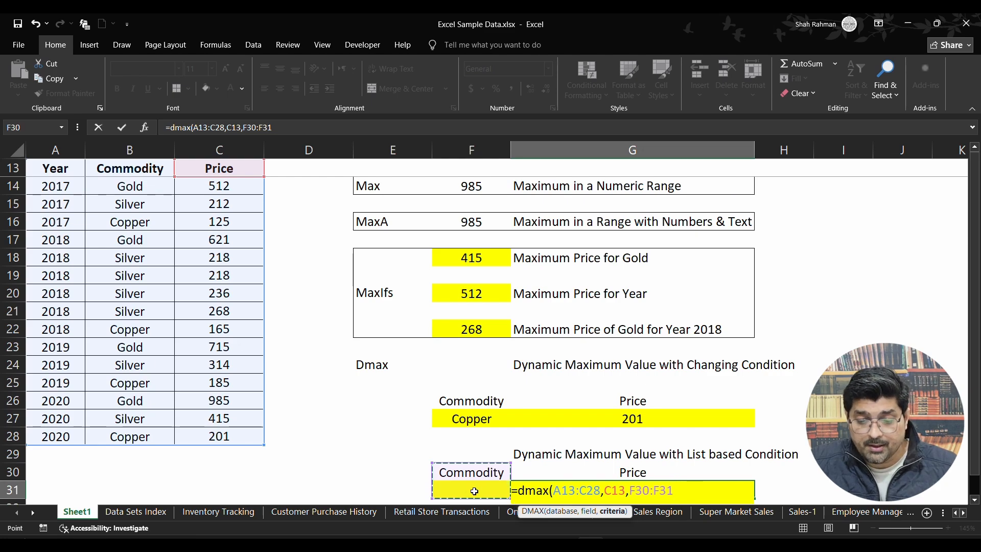
pyautogui.write(')')
pyautogui.press('Return')
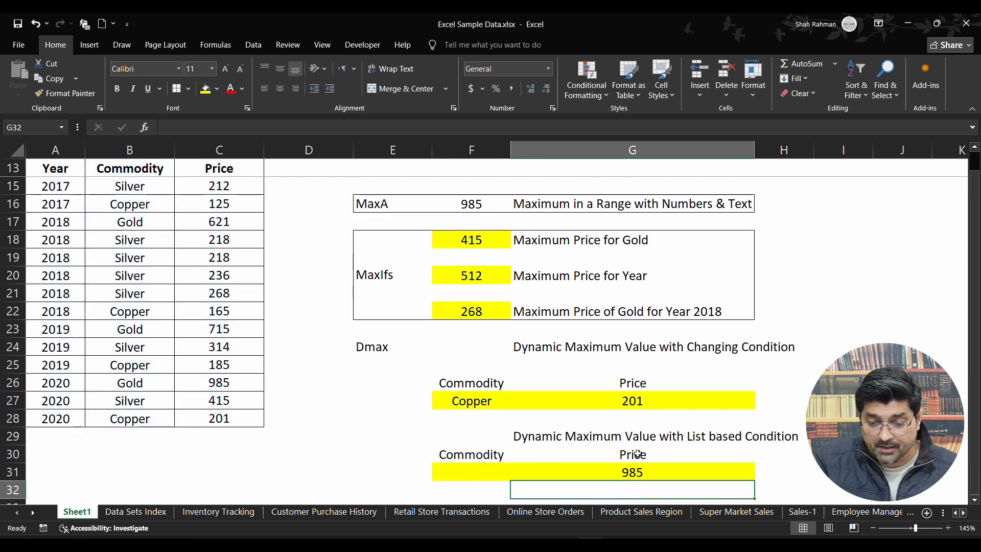
pyautogui.click(638, 466)
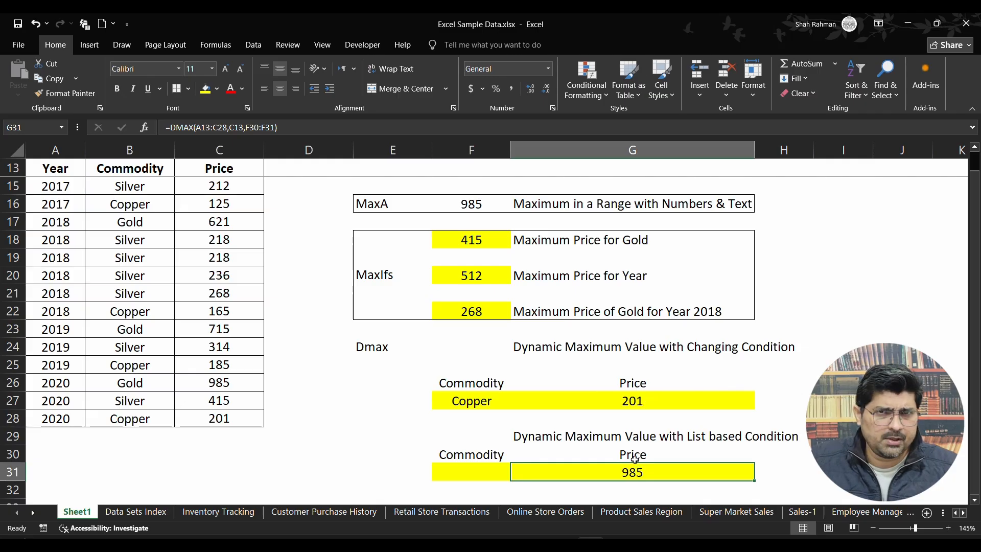
pyautogui.click(485, 473)
pyautogui.click(493, 415)
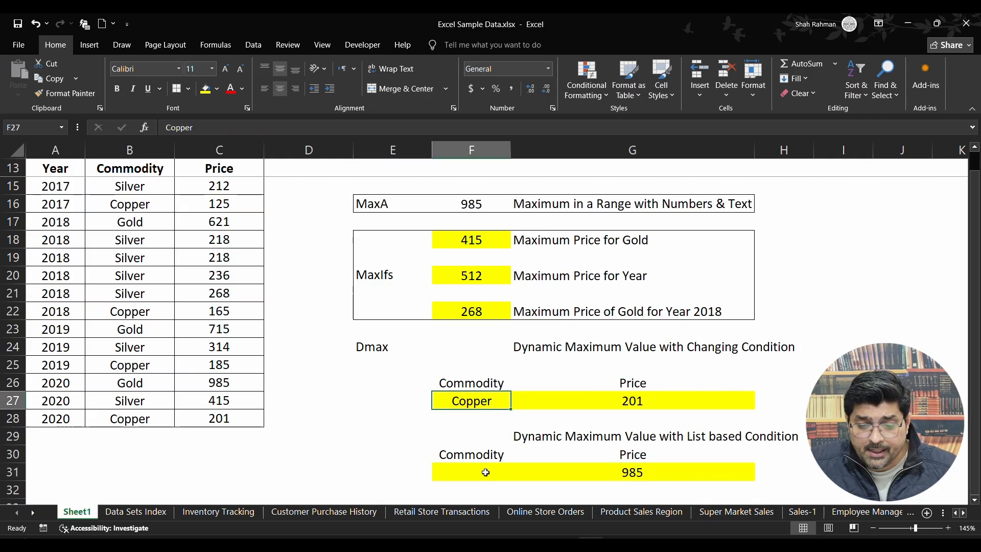
pyautogui.click(485, 473)
pyautogui.click(492, 401)
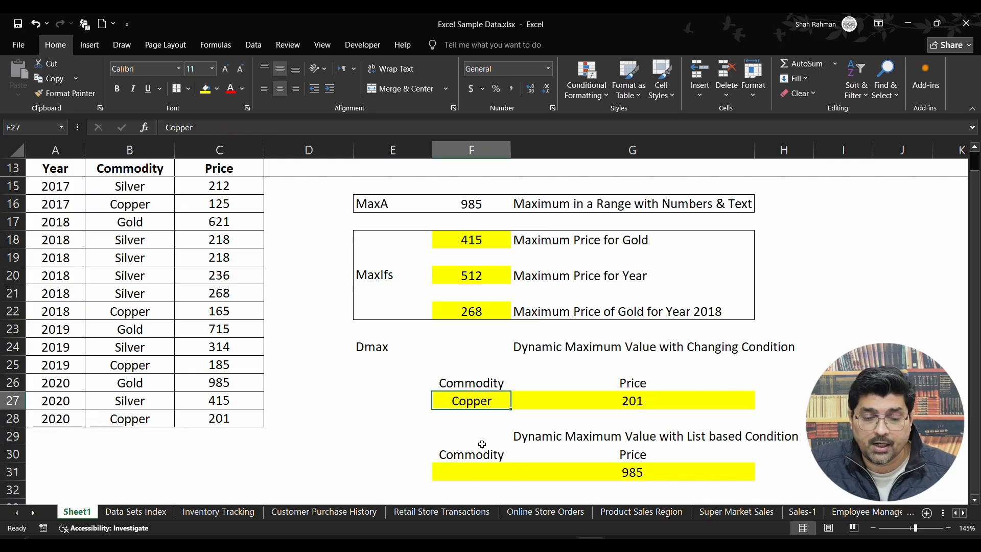
# Start a data validation rule for F31 that allows only values from a list.
pyautogui.click(485, 469)
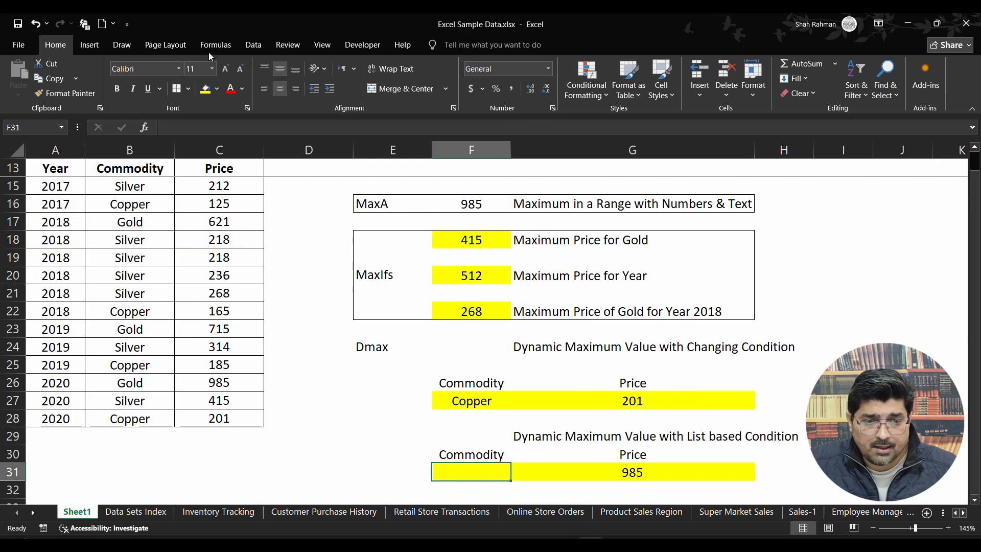
pyautogui.click(253, 45)
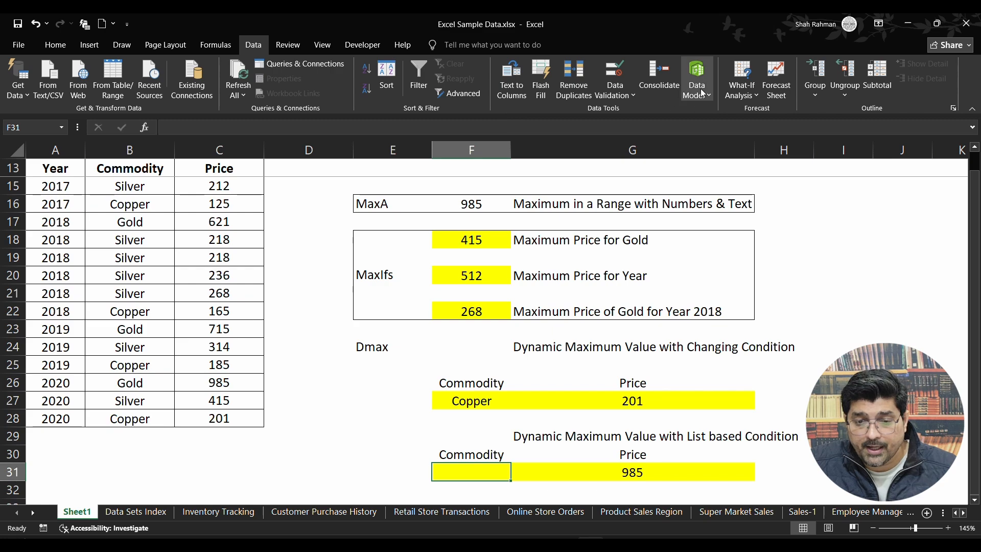
pyautogui.click(629, 96)
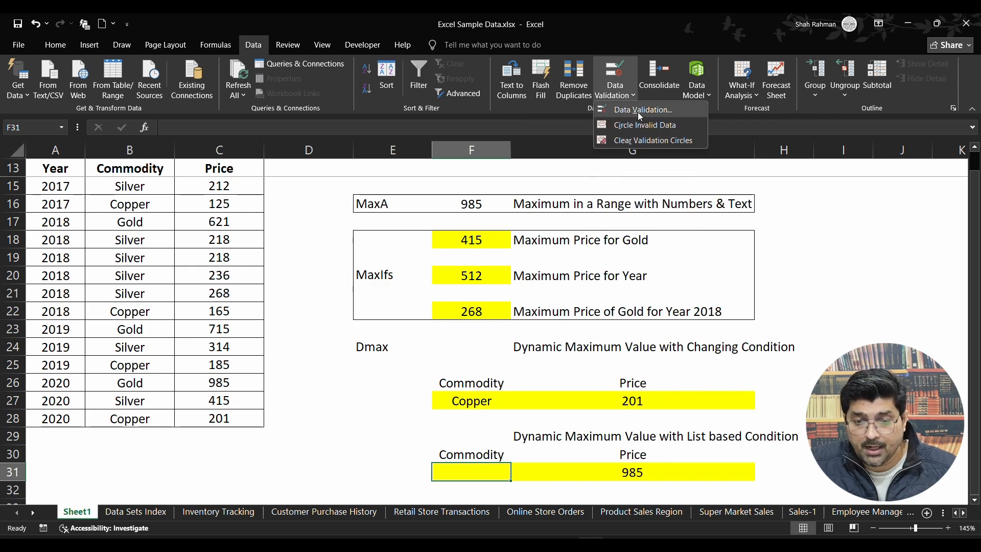
pyautogui.click(637, 112)
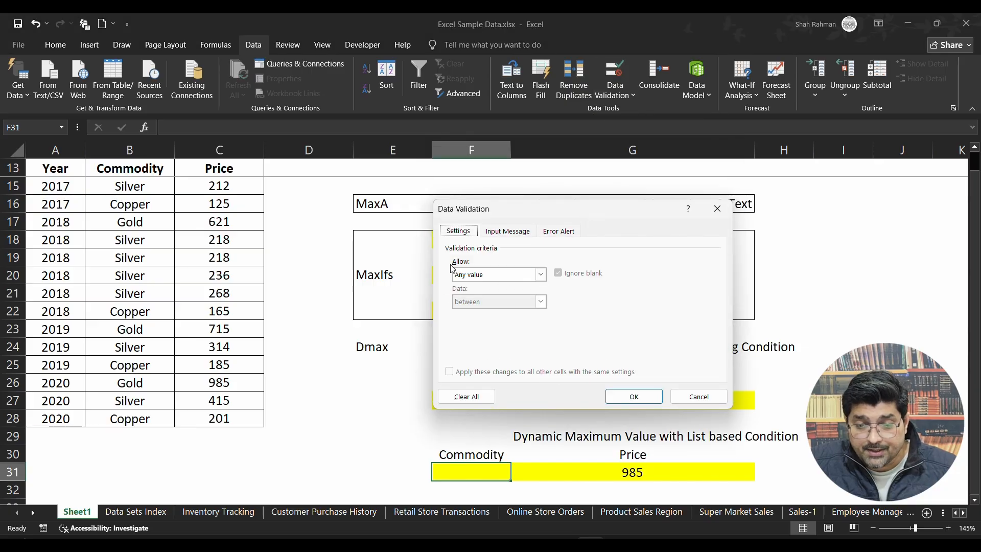
pyautogui.click(541, 275)
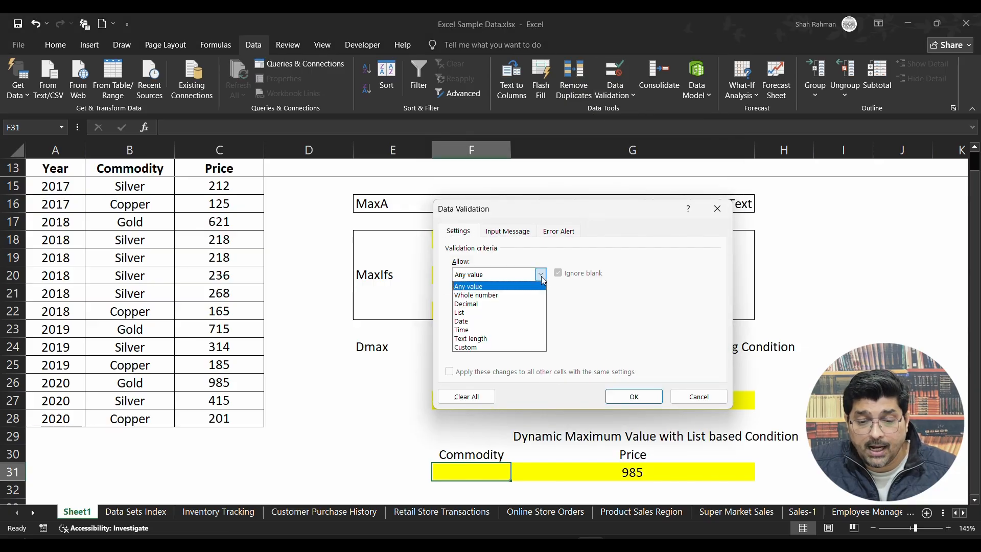
pyautogui.click(470, 315)
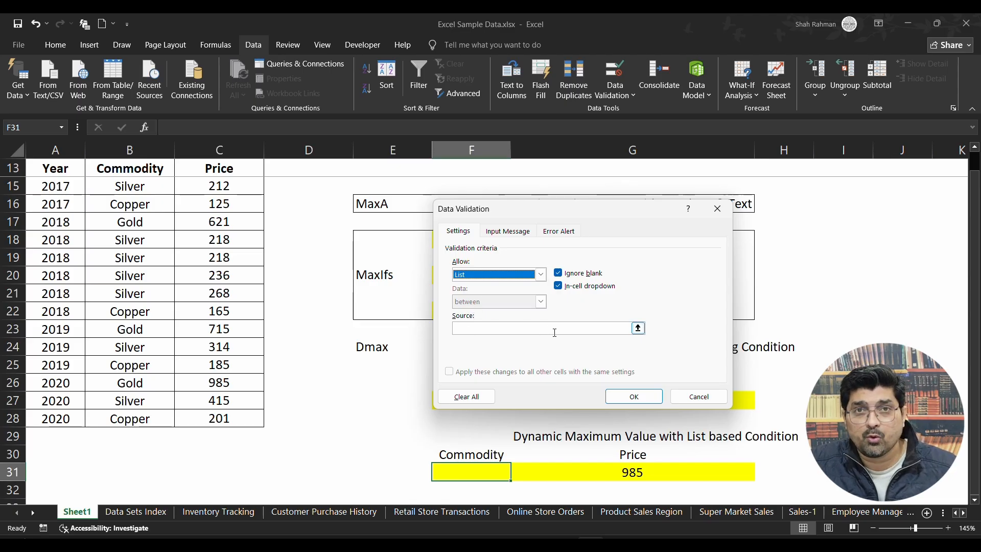
# Use the Commodity column including its header, B13:B28, as the validation list source and apply the rule to F31.
pyautogui.click(638, 327)
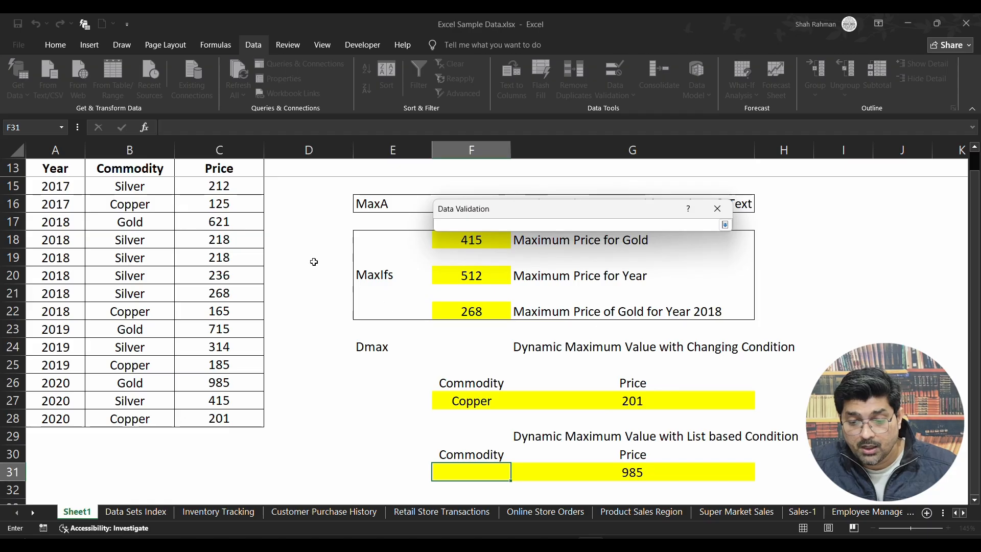
pyautogui.moveTo(141, 167); pyautogui.dragTo(142, 434)
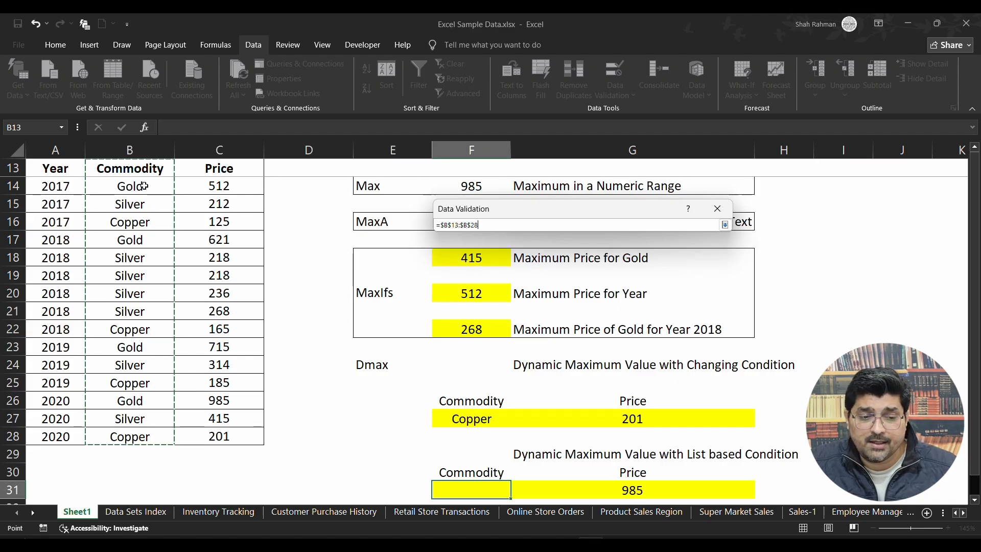
pyautogui.click(725, 225)
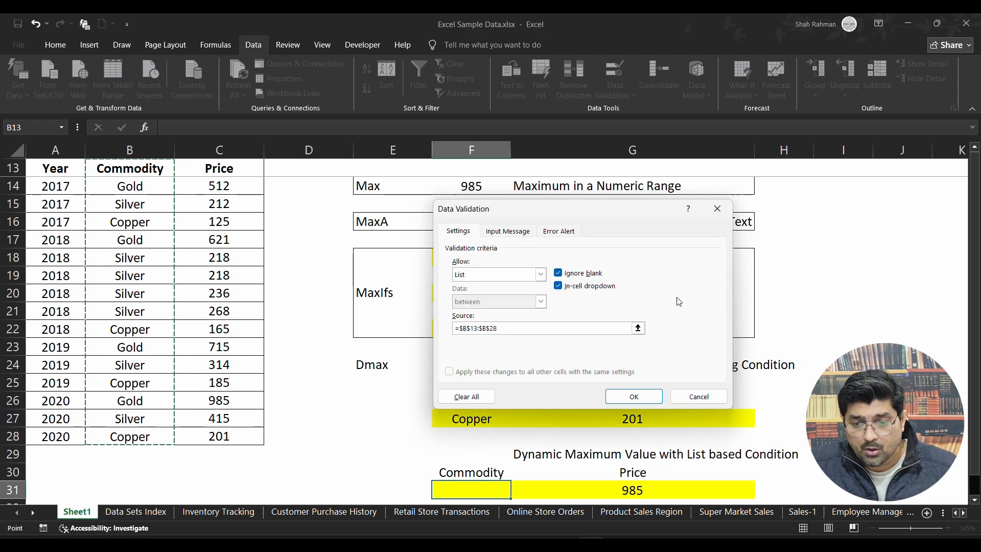
pyautogui.click(633, 397)
# Examine F31's drop-down entries and compare them with the repeated commodity names in column B.
pyautogui.click(516, 492)
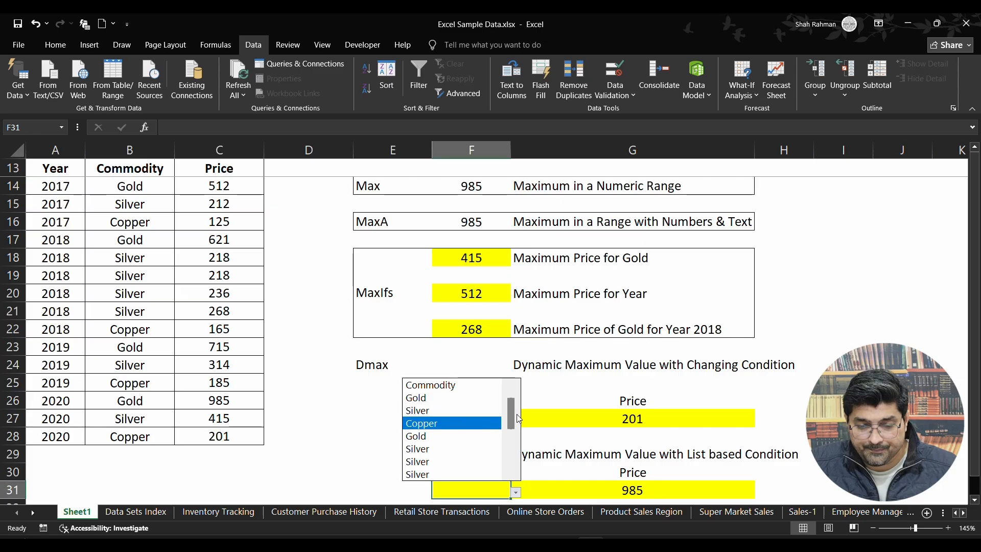
pyautogui.moveTo(512, 426); pyautogui.dragTo(514, 396)
pyautogui.click(328, 394)
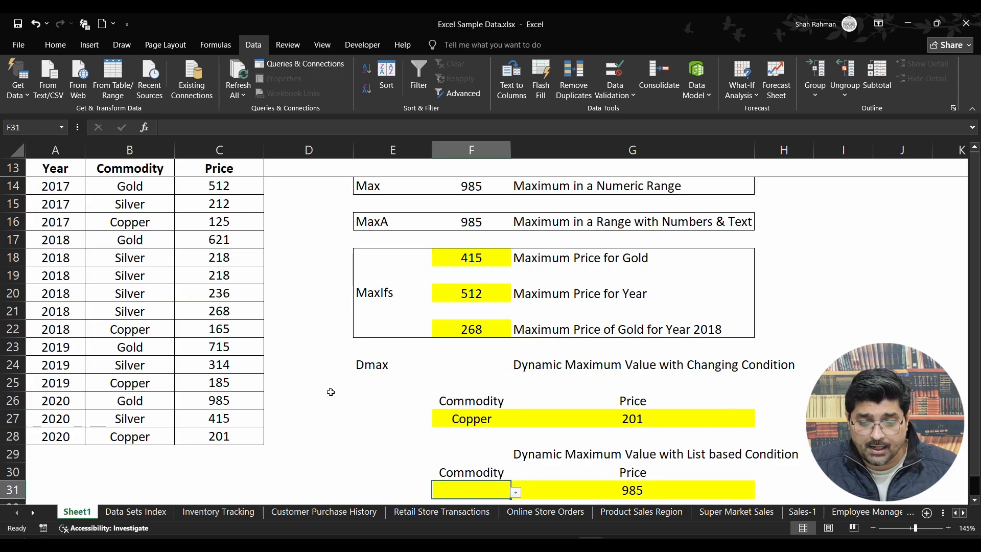
pyautogui.moveTo(131, 188); pyautogui.dragTo(156, 415)
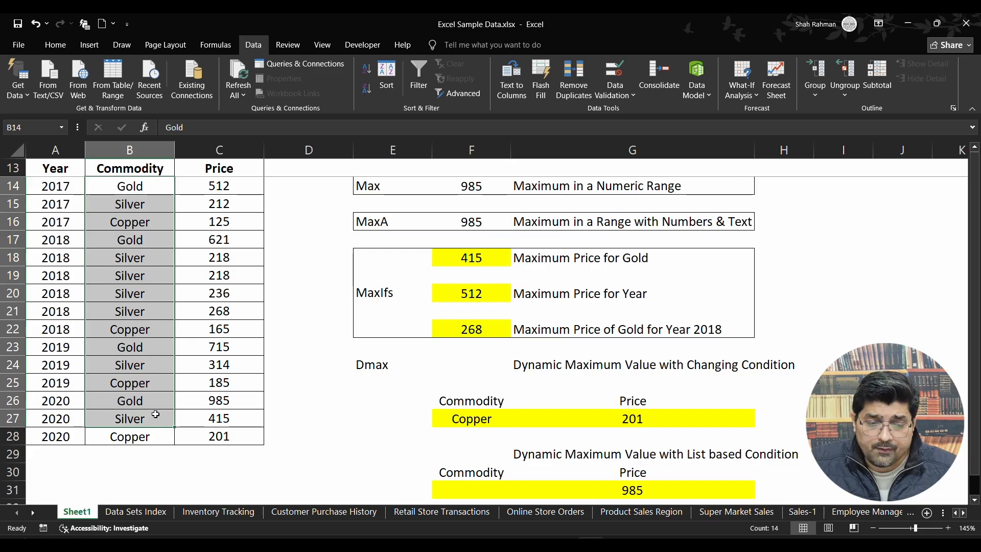
pyautogui.click(474, 494)
pyautogui.scroll(-2, 488, 484)
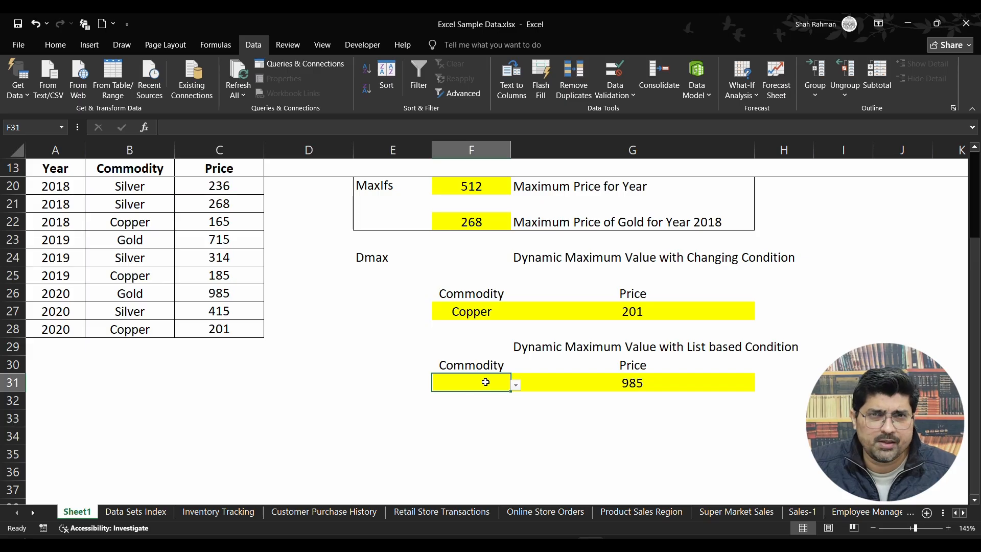
pyautogui.click(515, 384)
pyautogui.moveTo(512, 424)
pyautogui.mouseDown()
pyautogui.moveTo(512, 484)
pyautogui.moveTo(511, 409)
pyautogui.mouseUp()
pyautogui.click(134, 186)
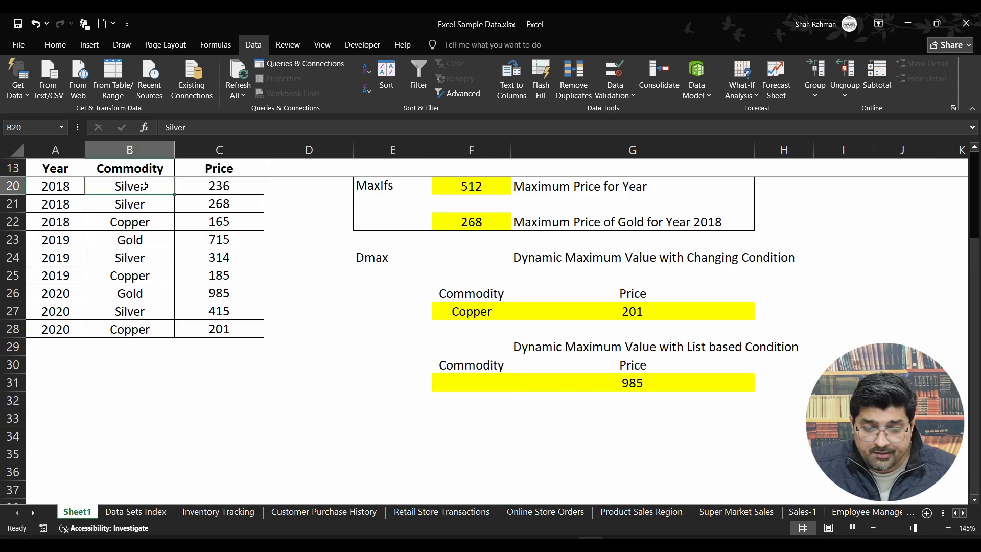
pyautogui.click(136, 239)
pyautogui.click(144, 296)
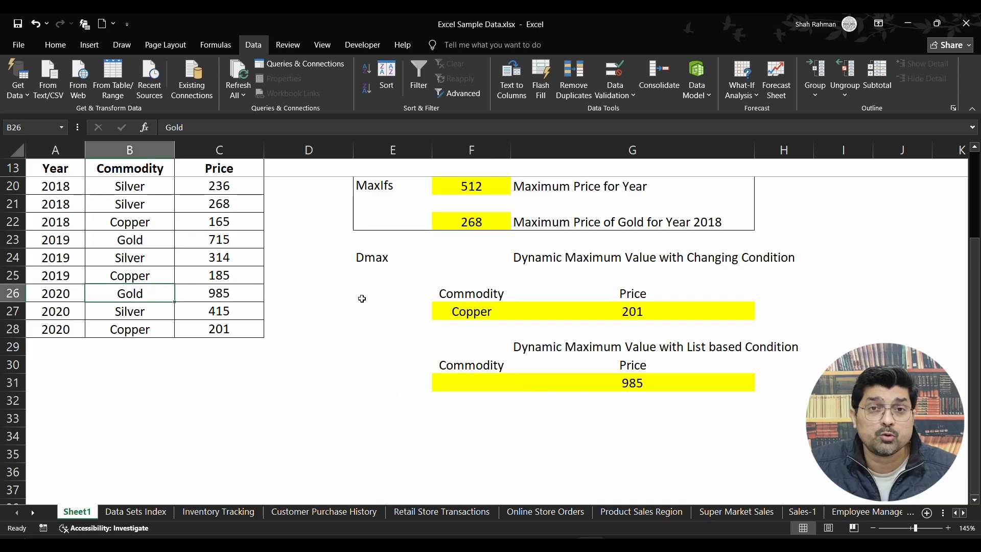
pyautogui.click(499, 382)
# Choose Gold, Silver and Copper in turn from F31's drop-down list to test G31's DMAX price.
pyautogui.click(516, 385)
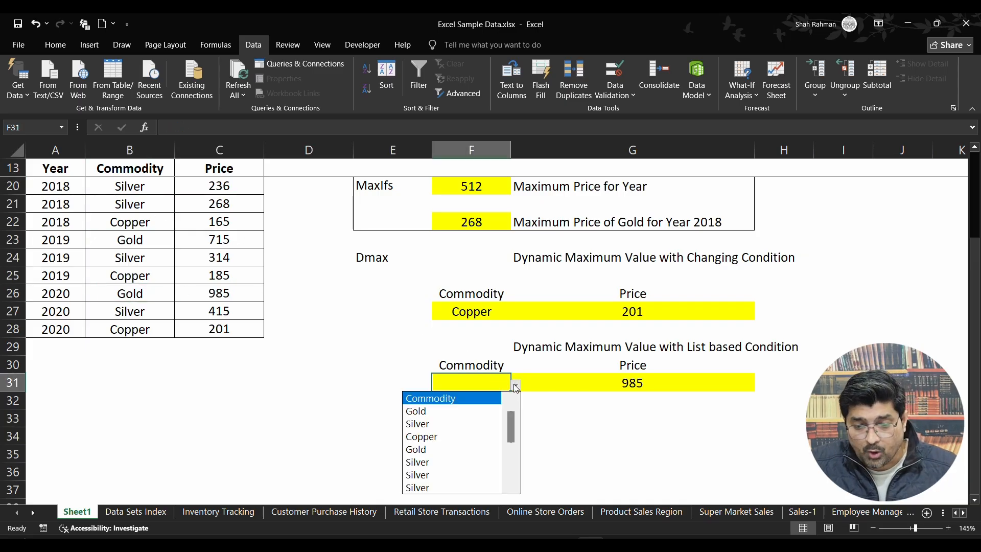
pyautogui.press('Escape')
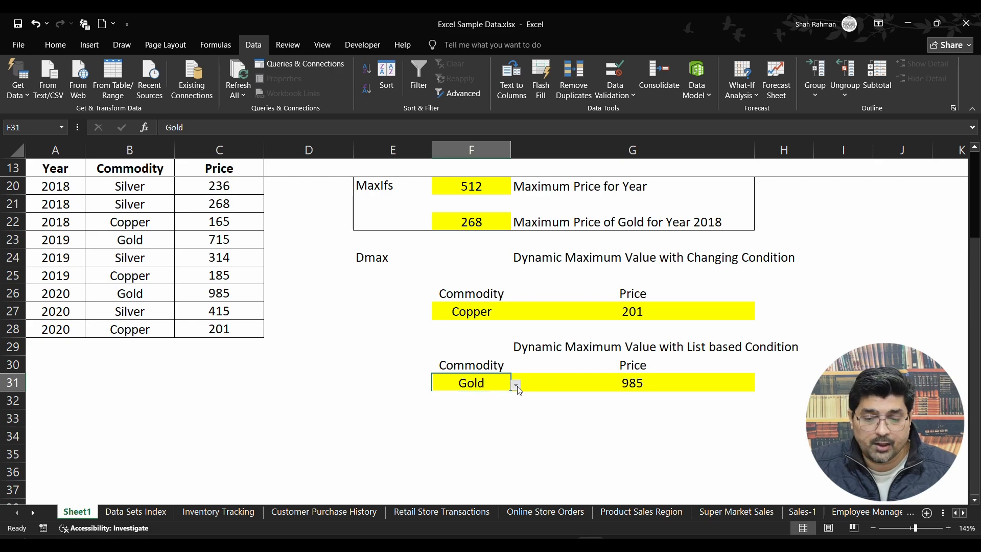
pyautogui.click(516, 385)
pyautogui.click(443, 408)
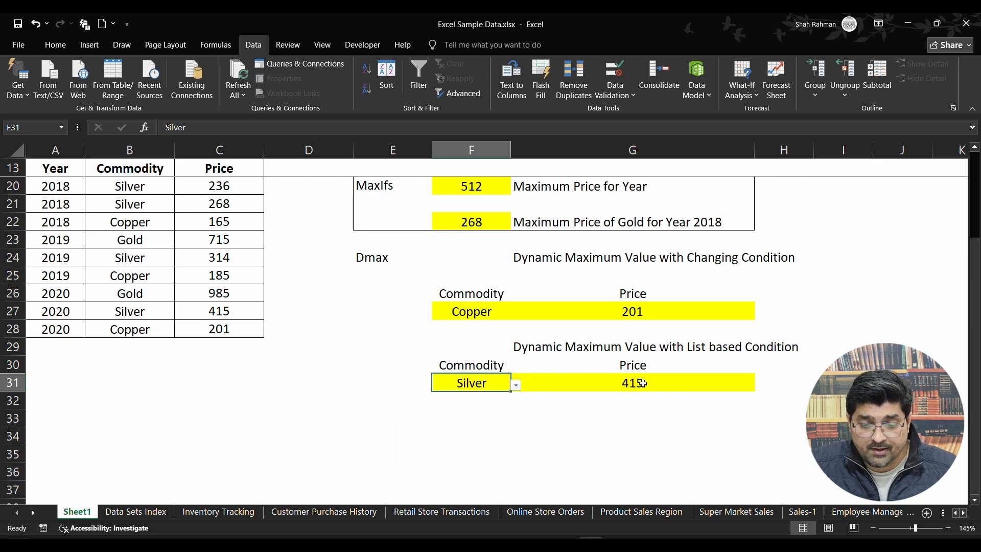
pyautogui.click(515, 385)
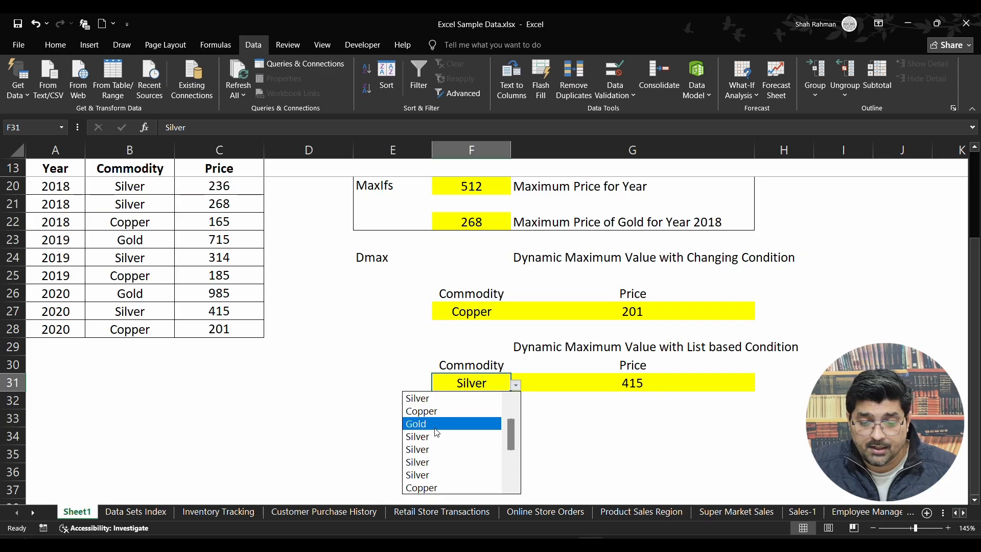
pyautogui.click(436, 487)
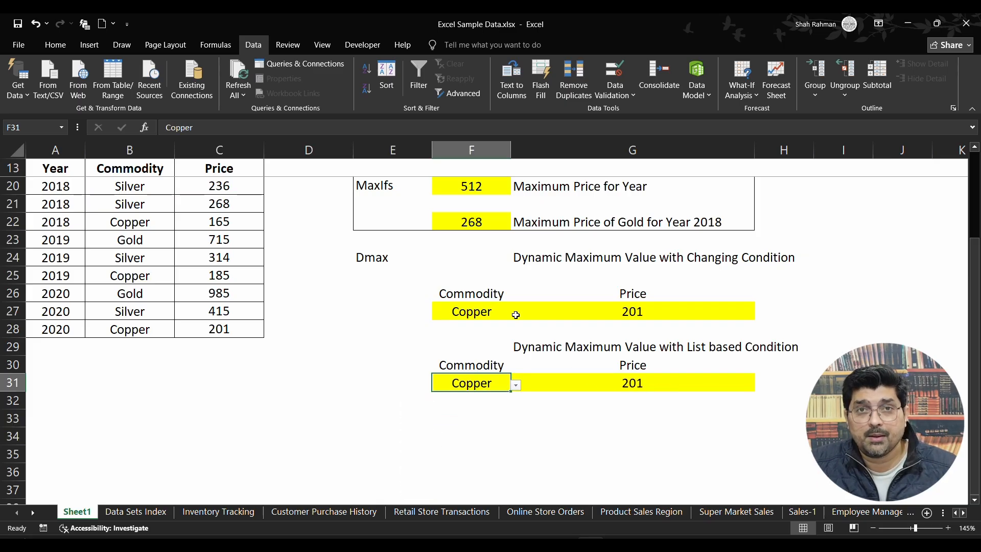
# Compare the DMAX formulas in G27 and G31 and their commodity criteria in F27 and F31.
pyautogui.click(493, 394)
pyautogui.click(587, 383)
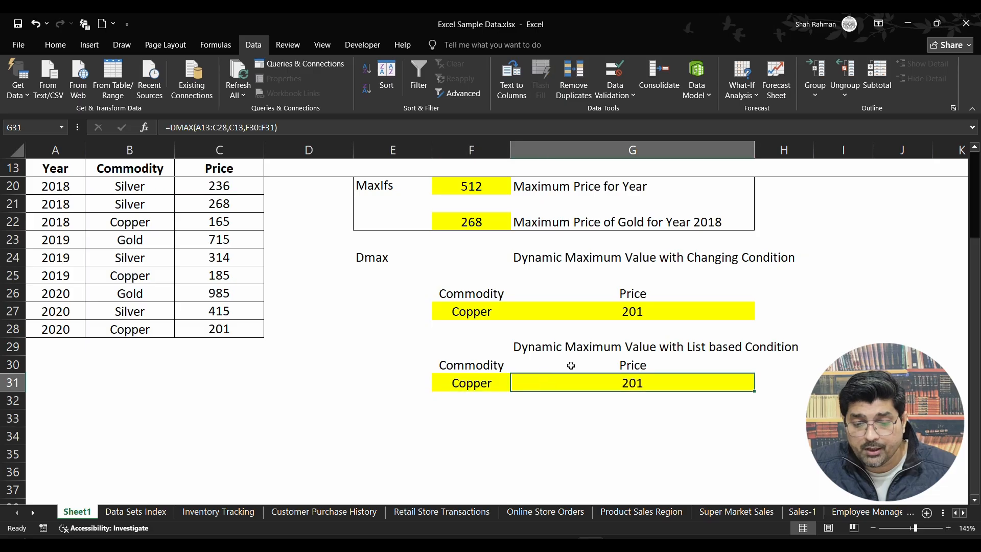
pyautogui.click(600, 312)
pyautogui.click(601, 394)
pyautogui.click(470, 381)
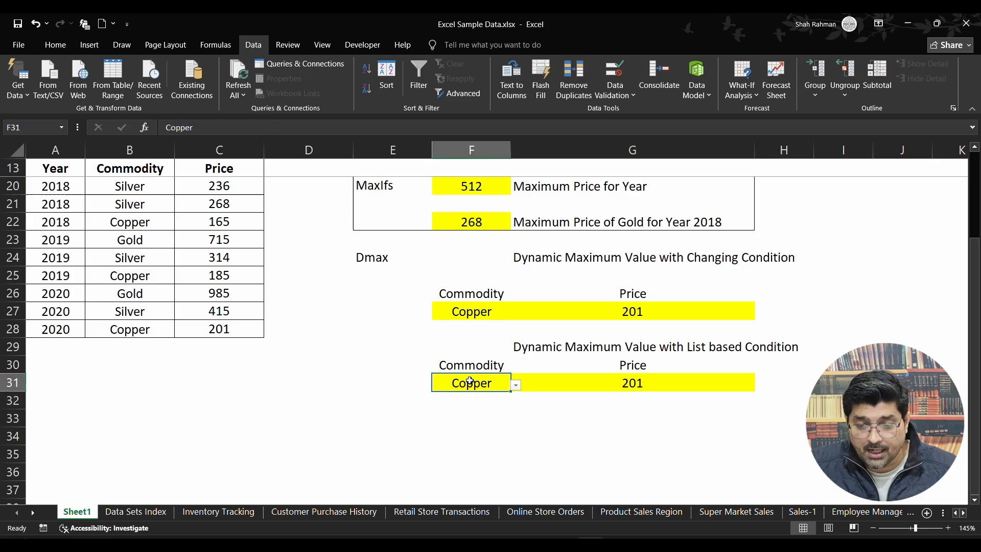
pyautogui.click(485, 312)
pyautogui.click(489, 383)
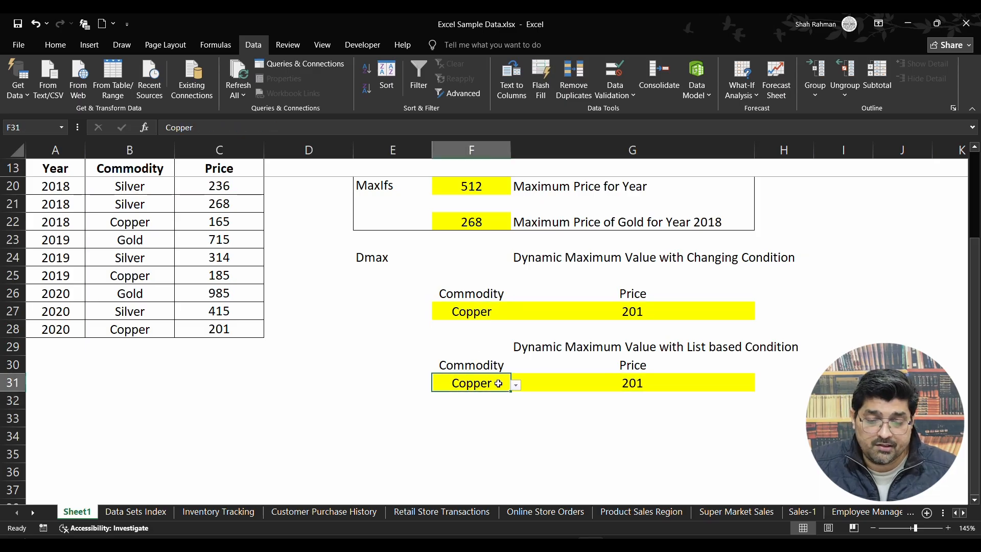
# Undo the commodity choices and the list validation in F31, back to an empty cell.
pyautogui.click(516, 386)
pyautogui.click(477, 386)
pyautogui.click(521, 385)
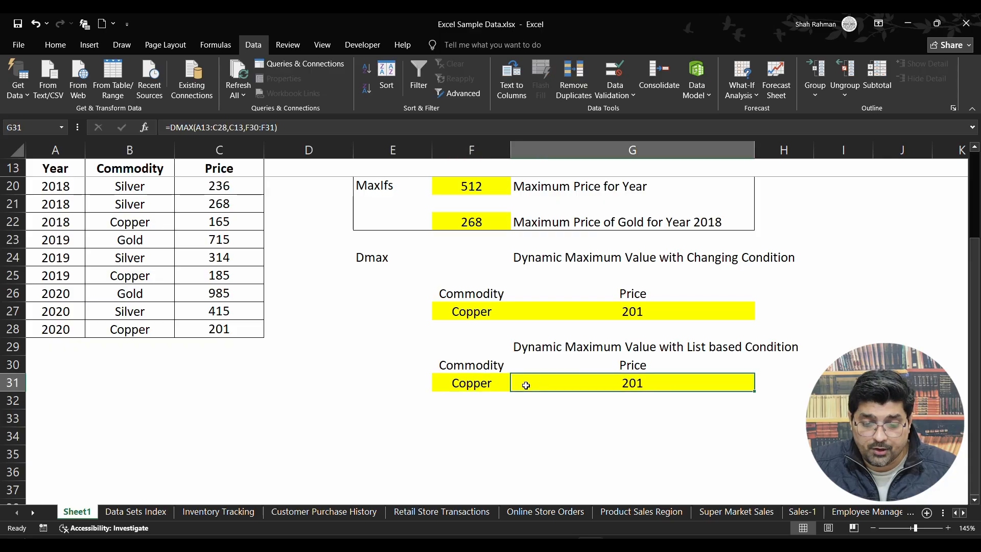
pyautogui.click(516, 386)
pyautogui.click(475, 416)
pyautogui.click(516, 386)
pyautogui.click(475, 404)
pyautogui.press('Delete')
pyautogui.click(488, 395)
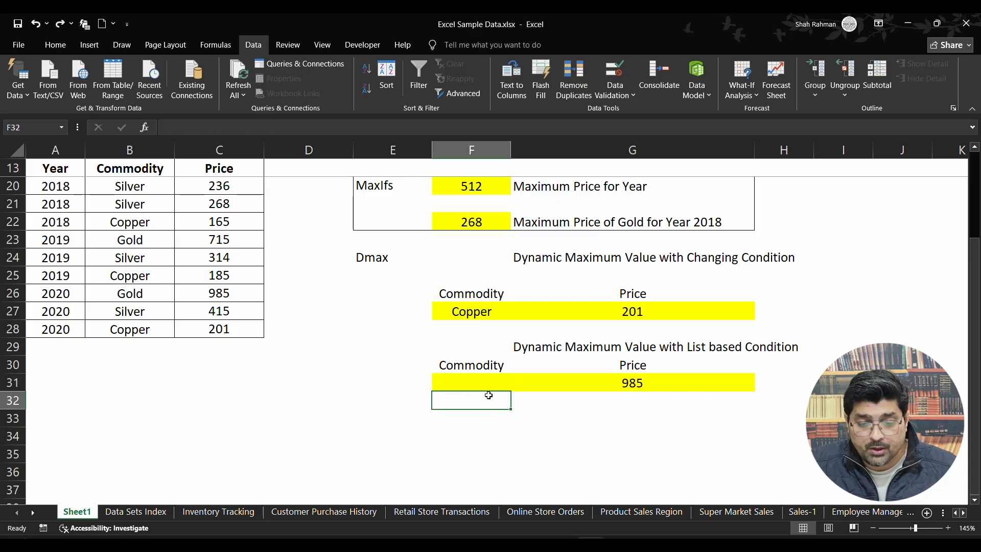
# Open data validation for the empty commodity cell F31 and set the allowed type to List.
pyautogui.click(493, 378)
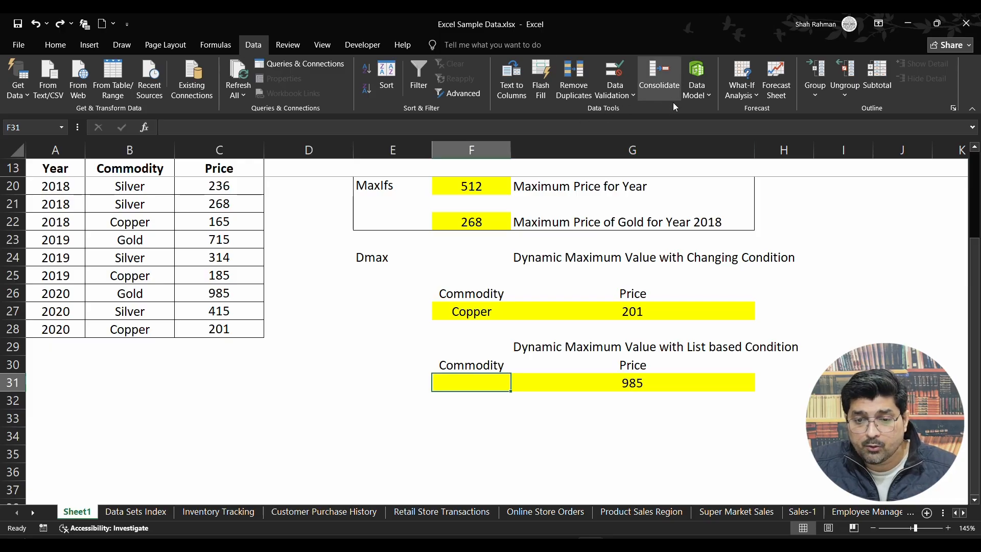
pyautogui.click(622, 96)
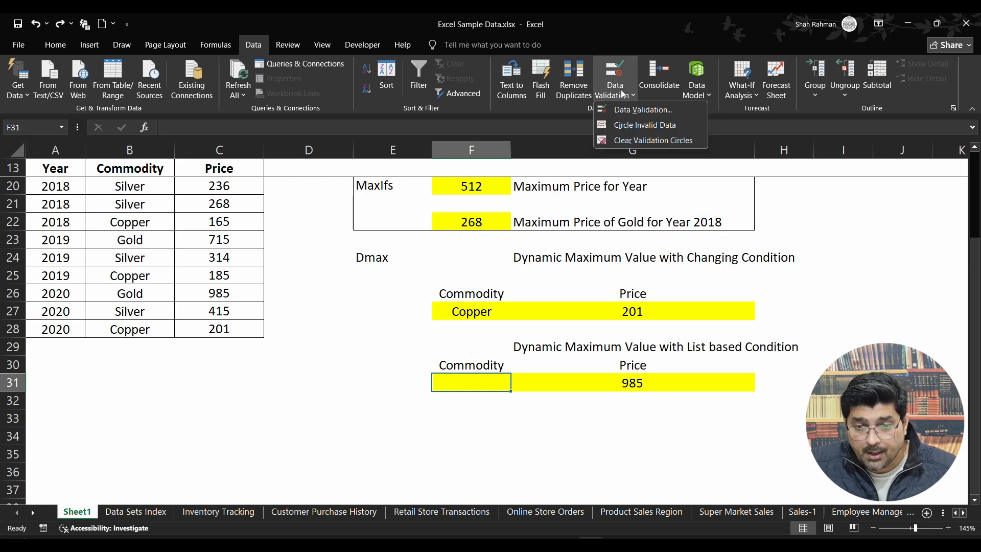
pyautogui.click(640, 110)
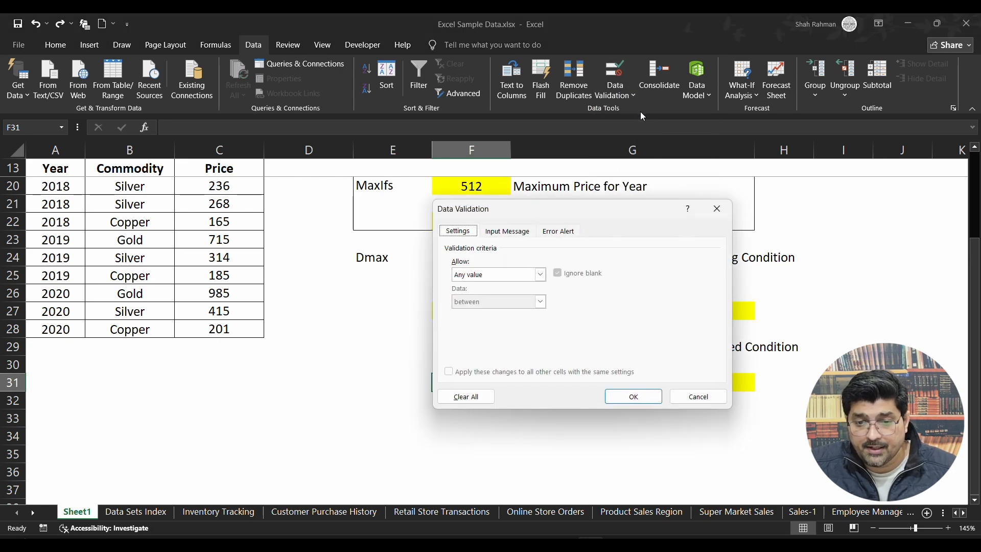
pyautogui.click(540, 276)
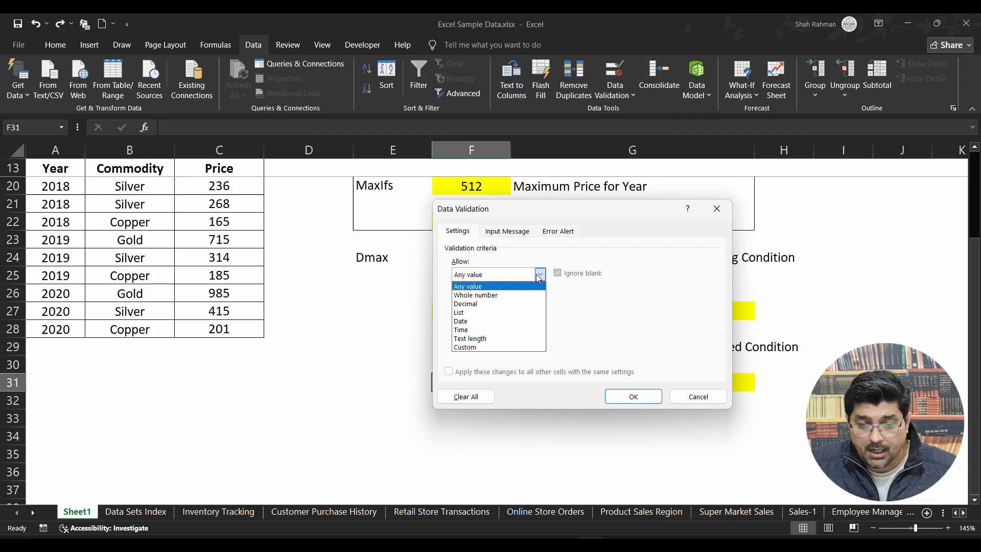
pyautogui.click(484, 307)
# Set the list source to the three unique commodities in B14:B16 and apply the validation.
pyautogui.click(637, 328)
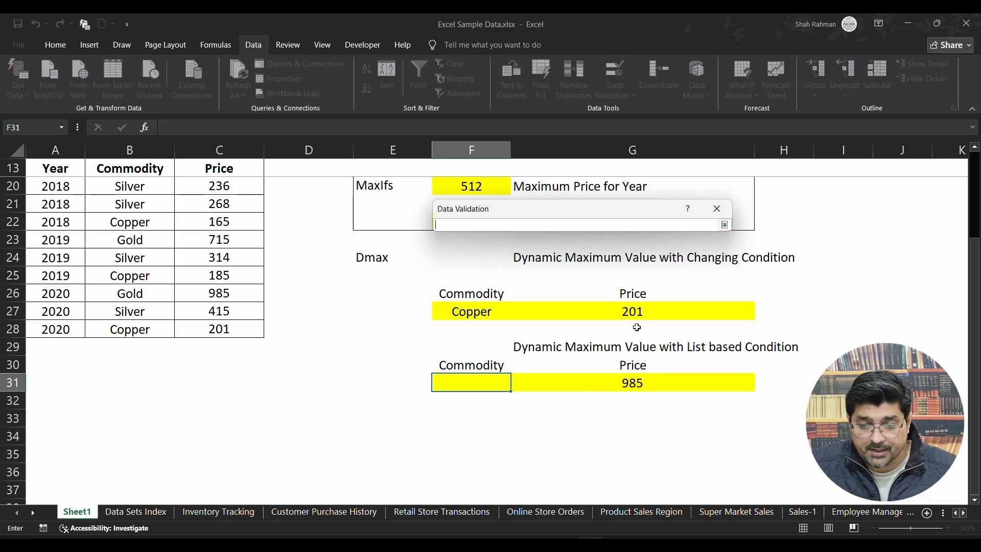
pyautogui.scroll(2, 167, 208)
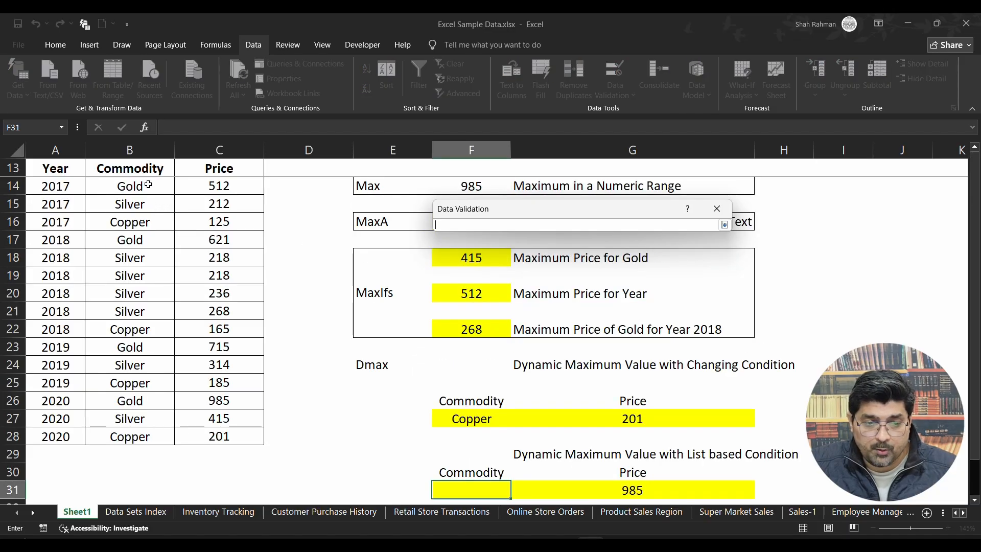
pyautogui.moveTo(148, 184); pyautogui.dragTo(150, 220)
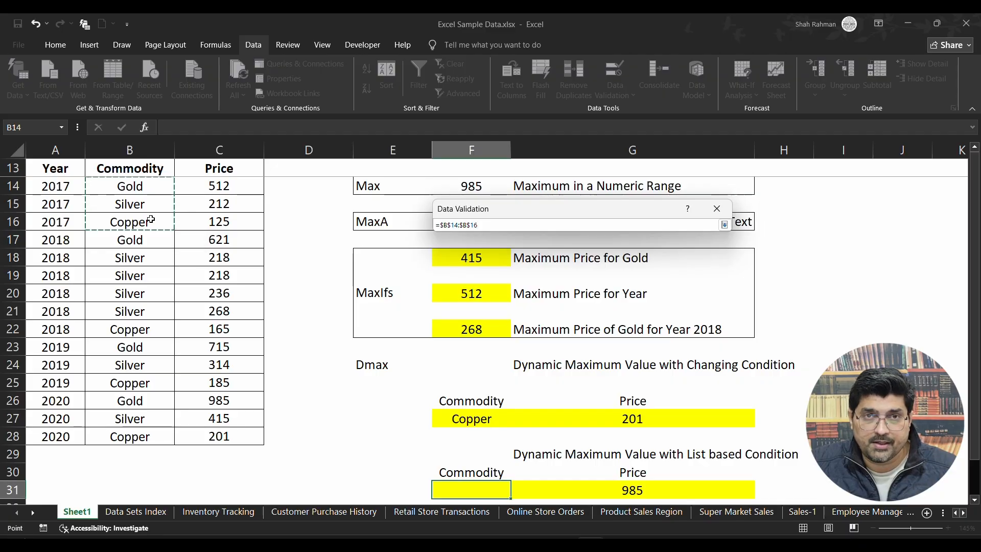
pyautogui.click(725, 225)
pyautogui.click(629, 392)
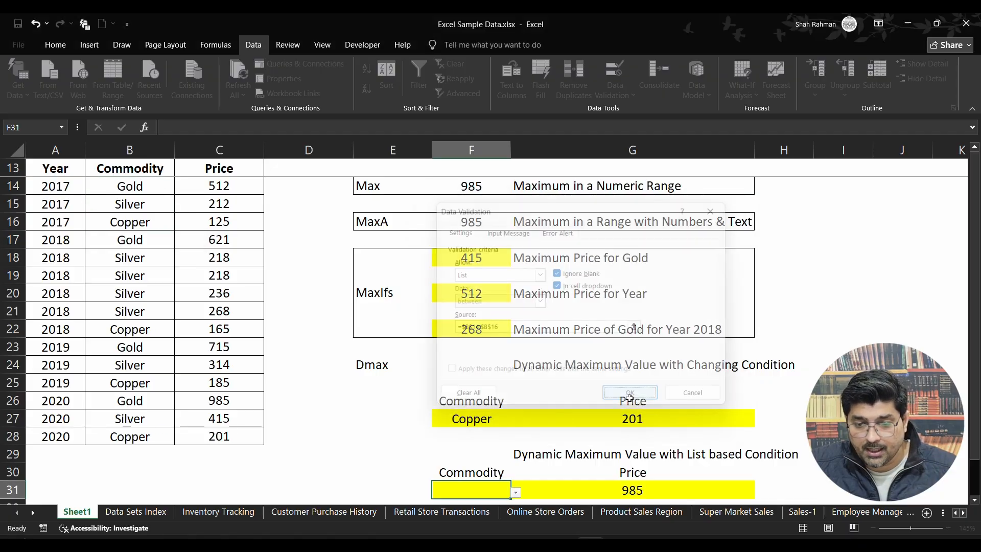
# Choose Gold, Silver and finally Copper from F31's drop-down, checking G31's DMAX price for each.
pyautogui.scroll(-2, 515, 491)
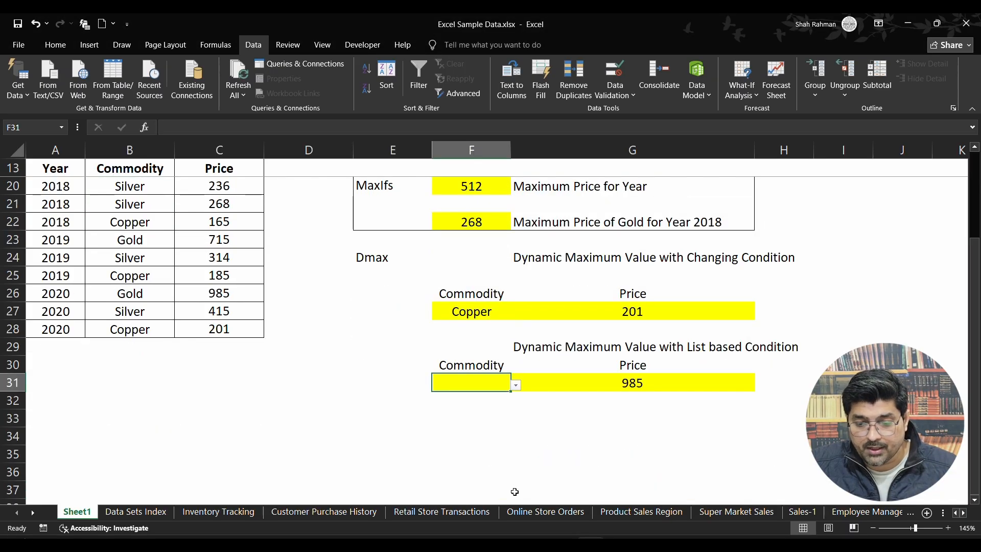
pyautogui.click(514, 385)
pyautogui.click(448, 404)
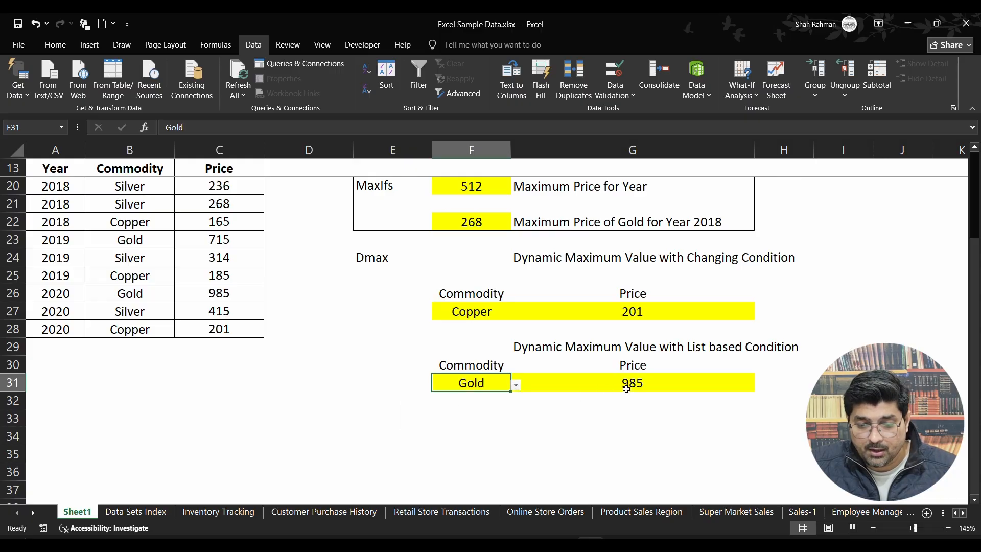
pyautogui.click(516, 386)
pyautogui.click(460, 411)
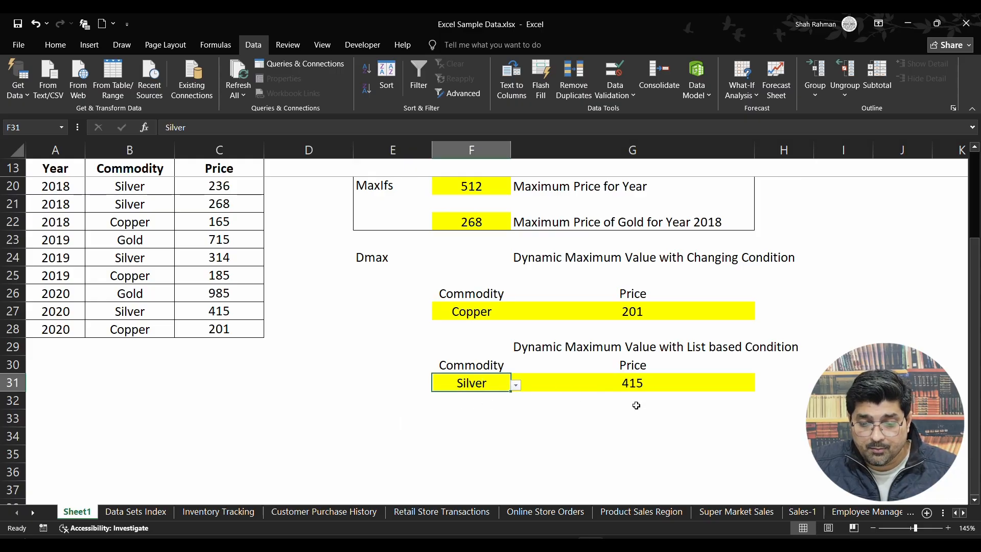
pyautogui.click(517, 387)
pyautogui.click(448, 423)
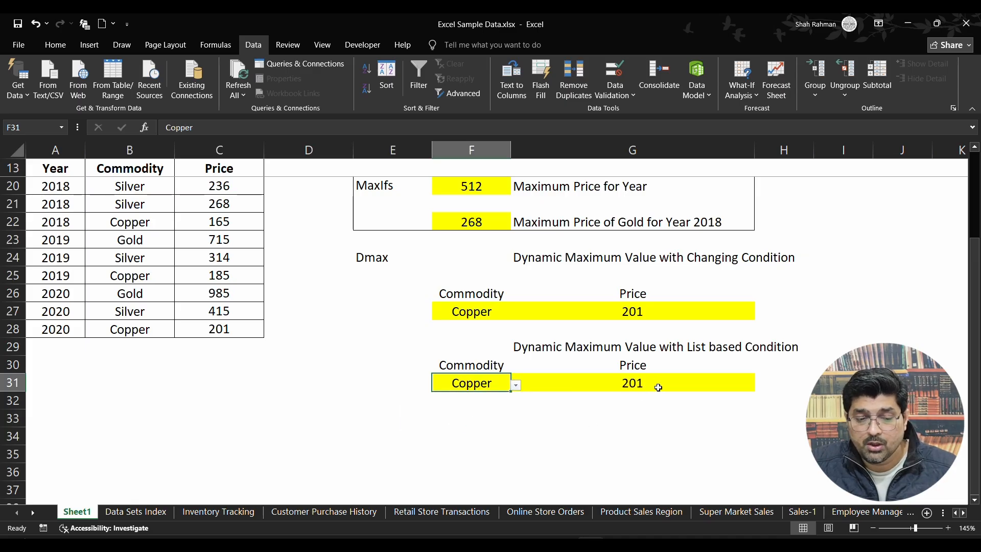
pyautogui.scroll(2, 658, 387)
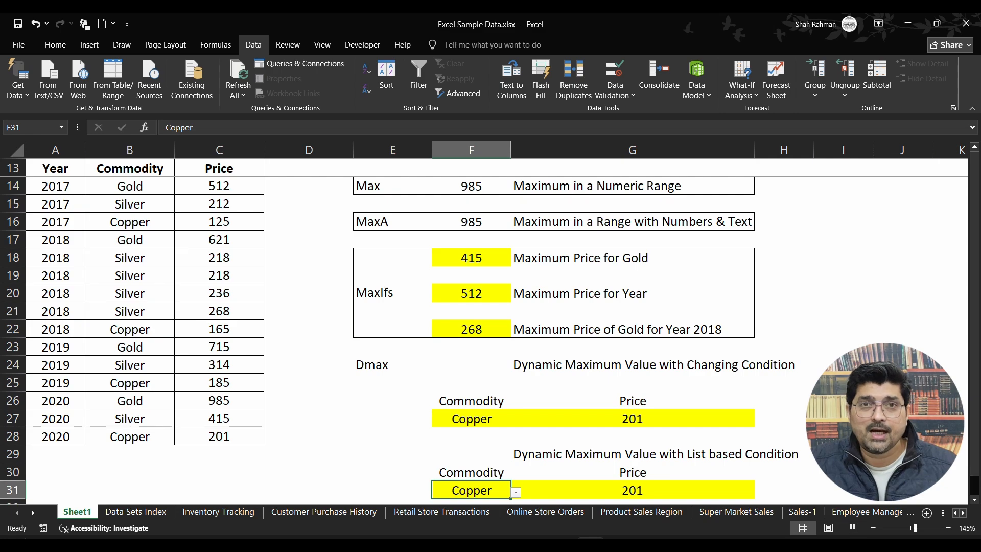